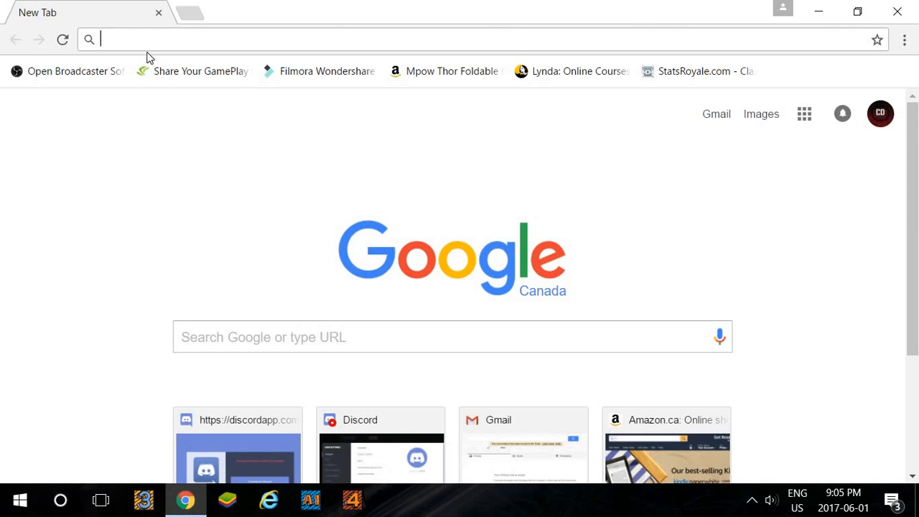
Step: Search the web for "pixler" and open Pixlr Editor from the results
text(pixler)
key(Return)
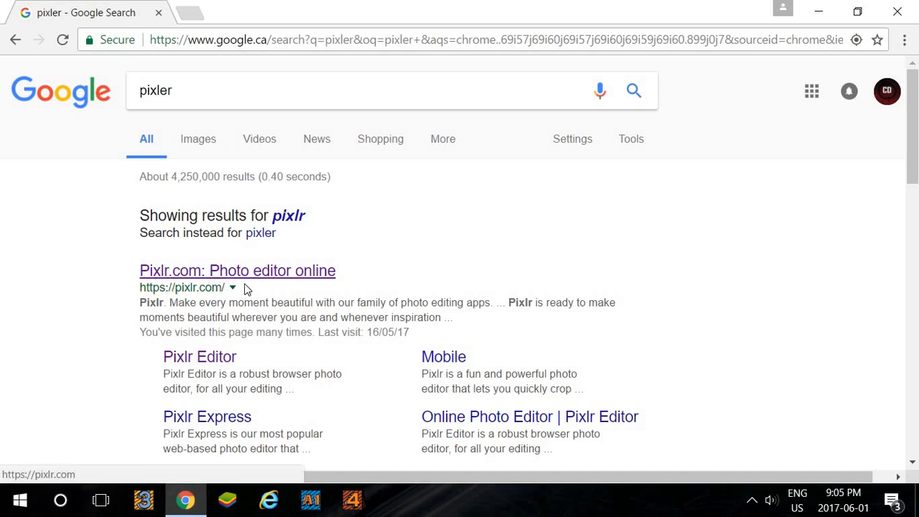
scroll(267, 302, down, 2)
click(219, 218)
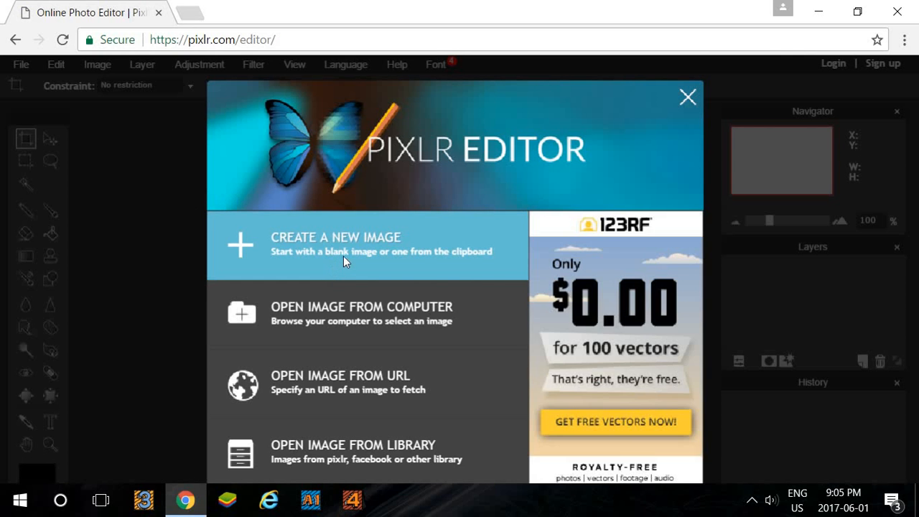
Step: Create a new blank image 1280 pixels wide and 720 pixels high with a transparent background
click(342, 256)
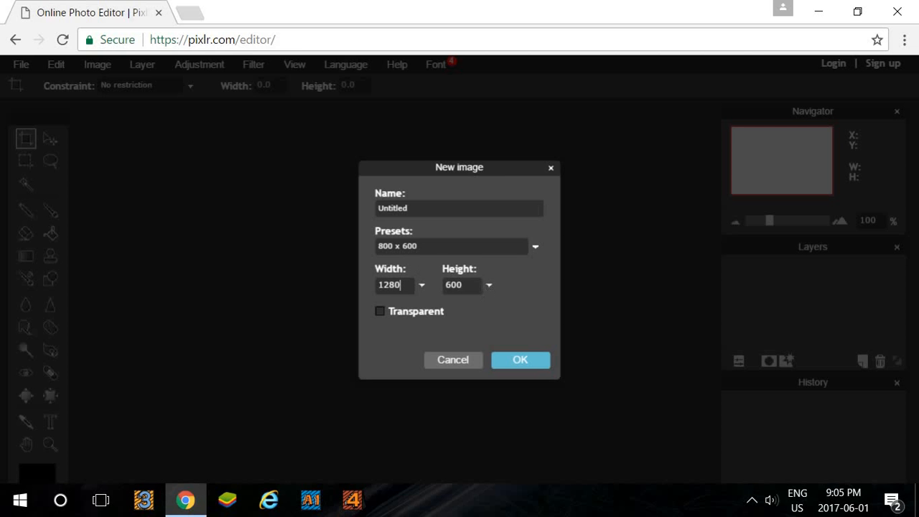
text(720)
click(382, 312)
click(502, 361)
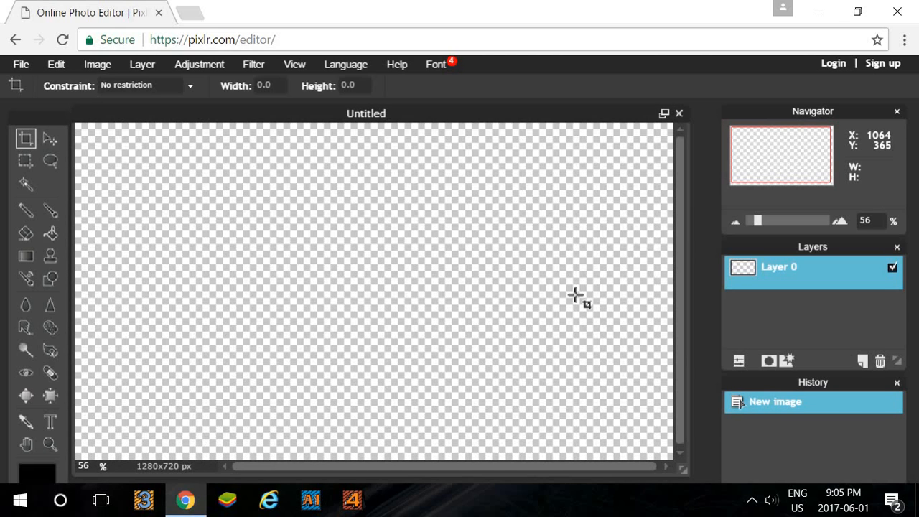
Step: Search the web for "grunge background 1280x720" in a new browser tab
click(188, 13)
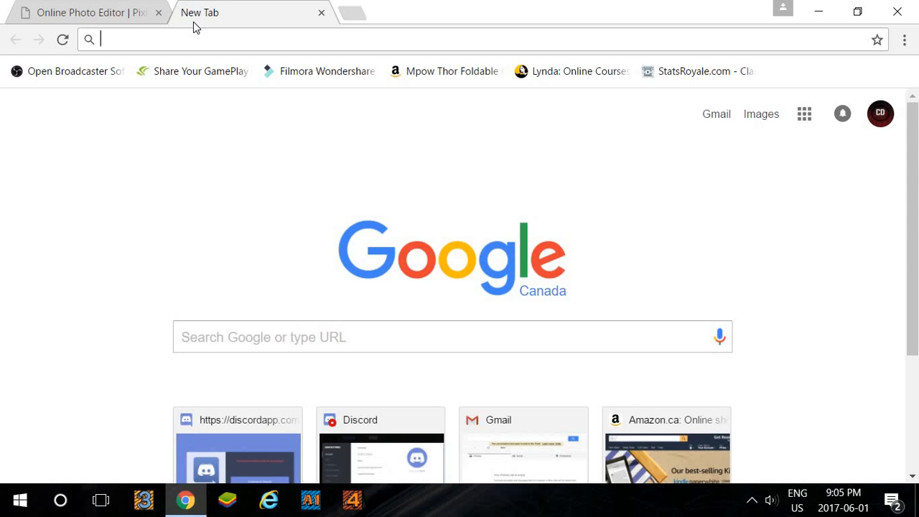
text(gru)
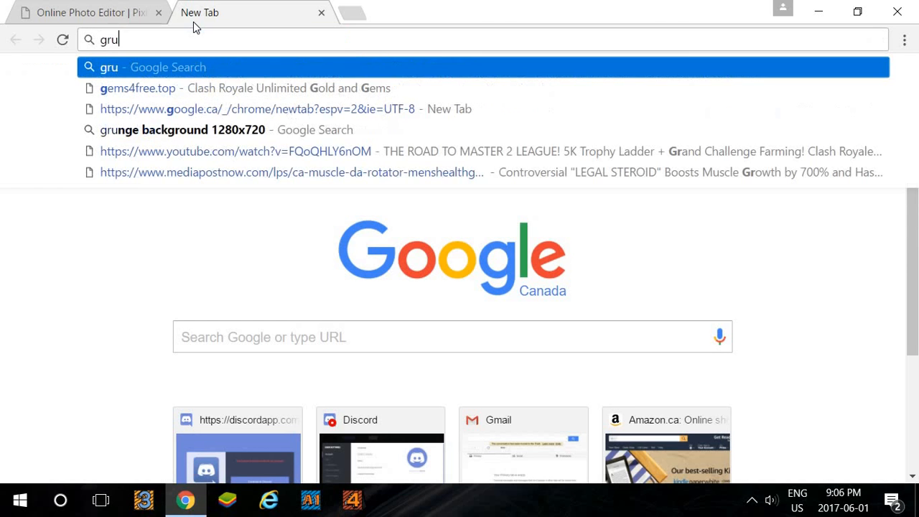
text(nge back)
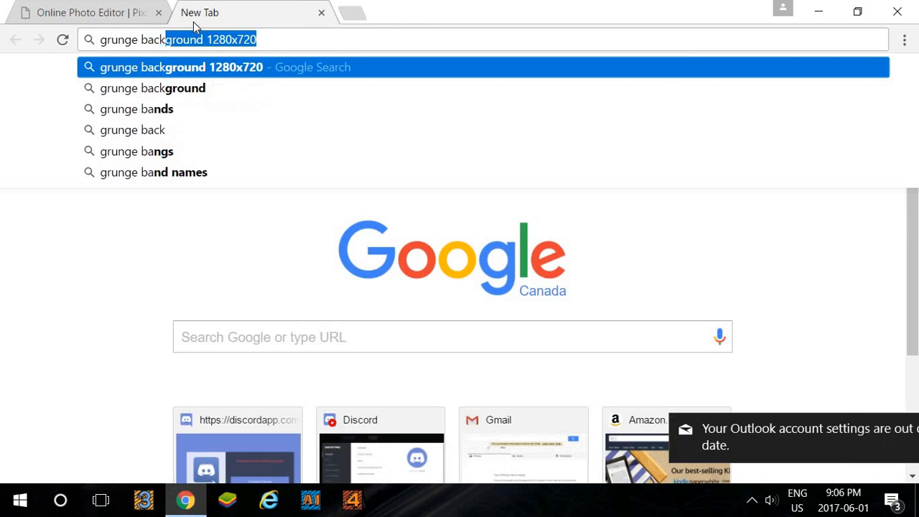
text(ground)
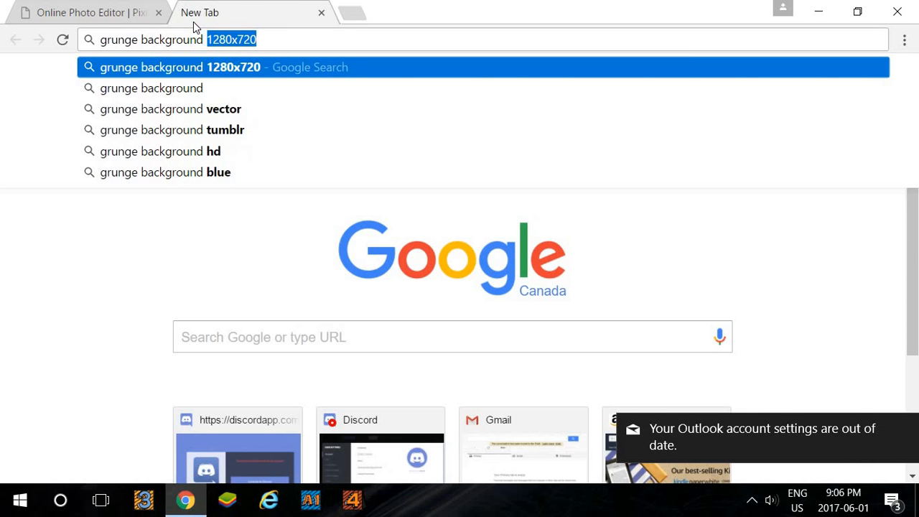
key(Return)
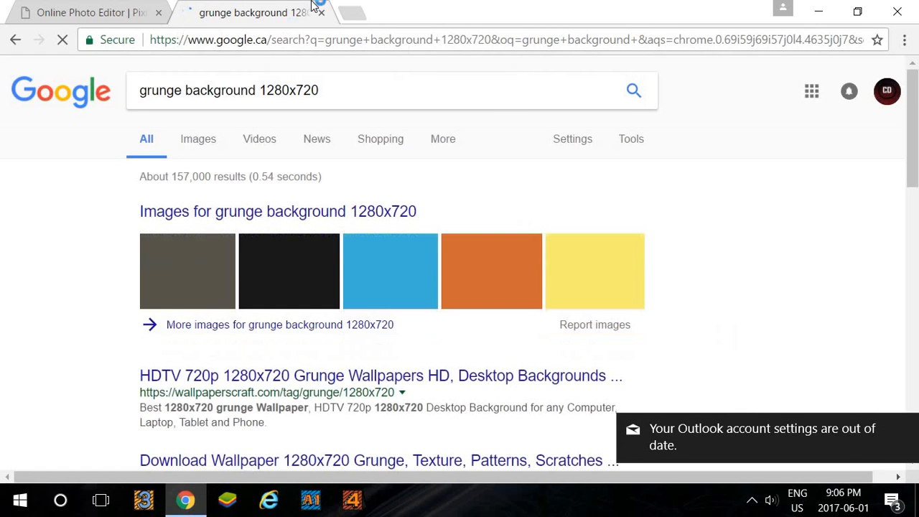
Step: Look through the image results for "sunburst background 1280x720" in a separate browser tab, and close that tab
click(352, 14)
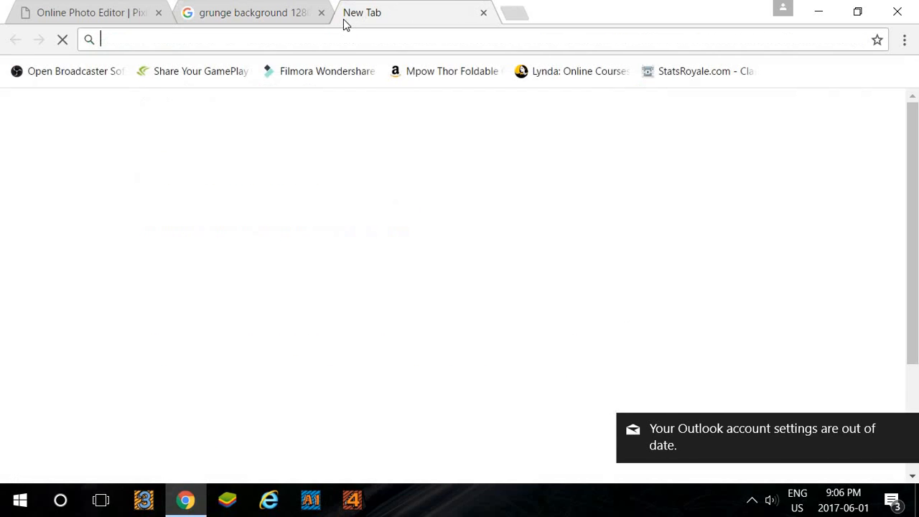
text(sun)
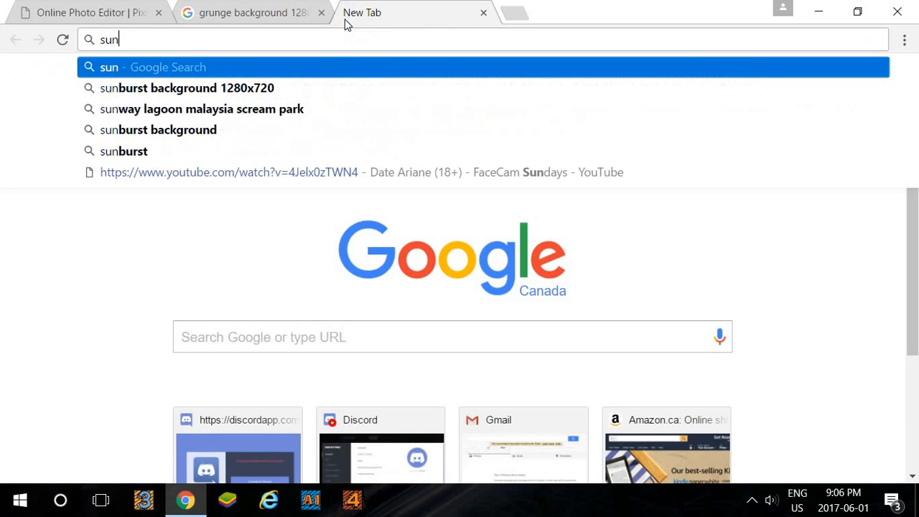
text(burst back)
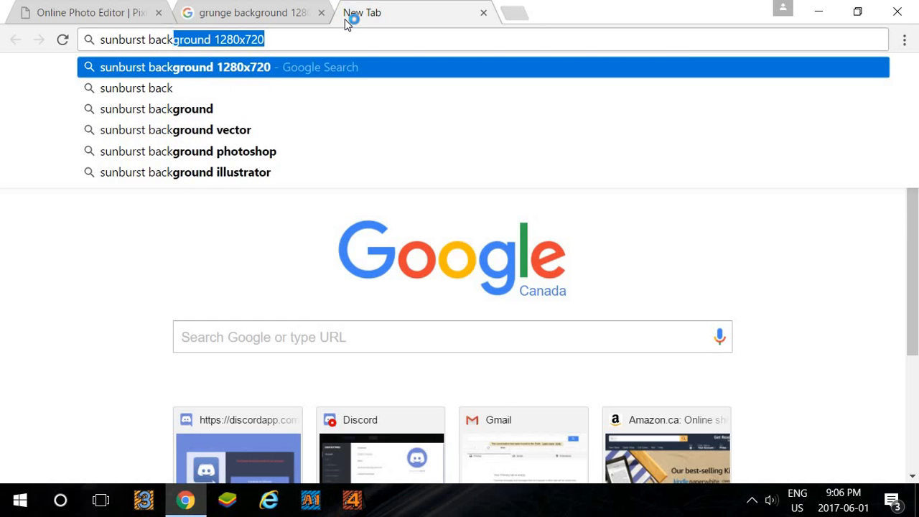
key(Return)
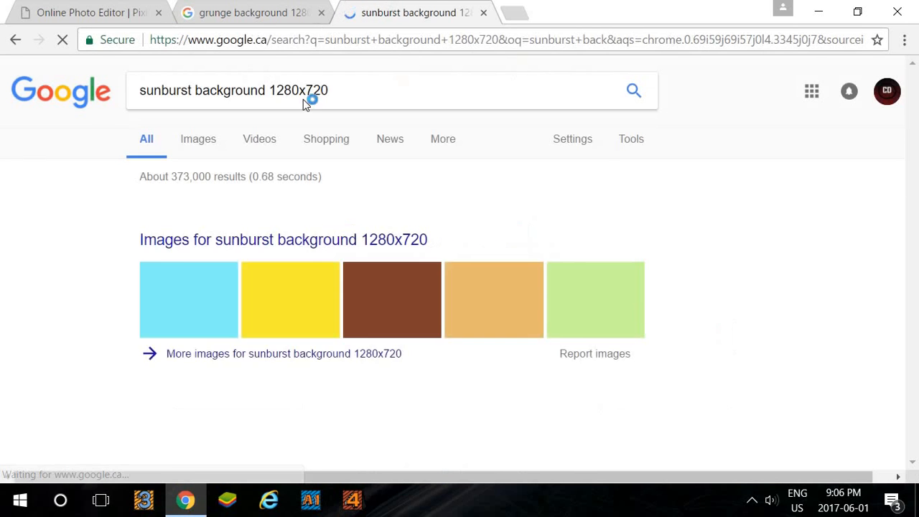
click(226, 152)
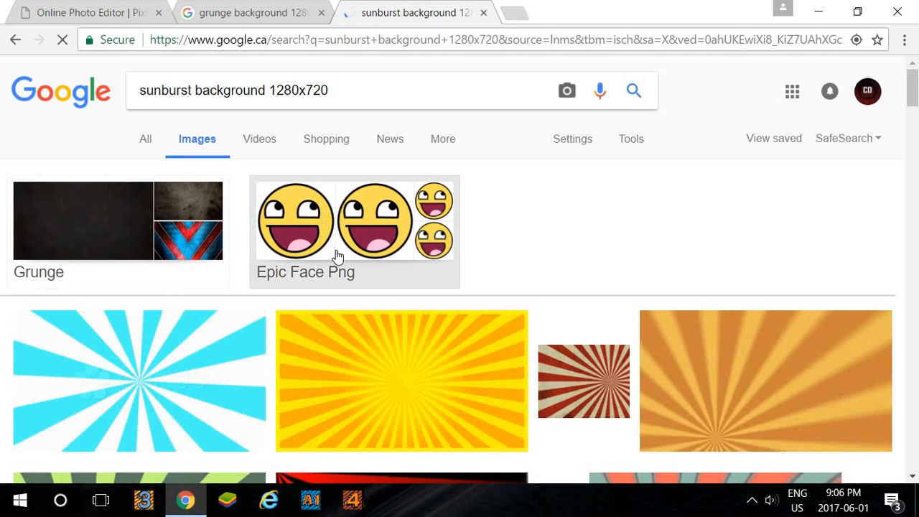
scroll(339, 257, down, 10)
scroll(340, 260, down, 4)
scroll(341, 260, up, 14)
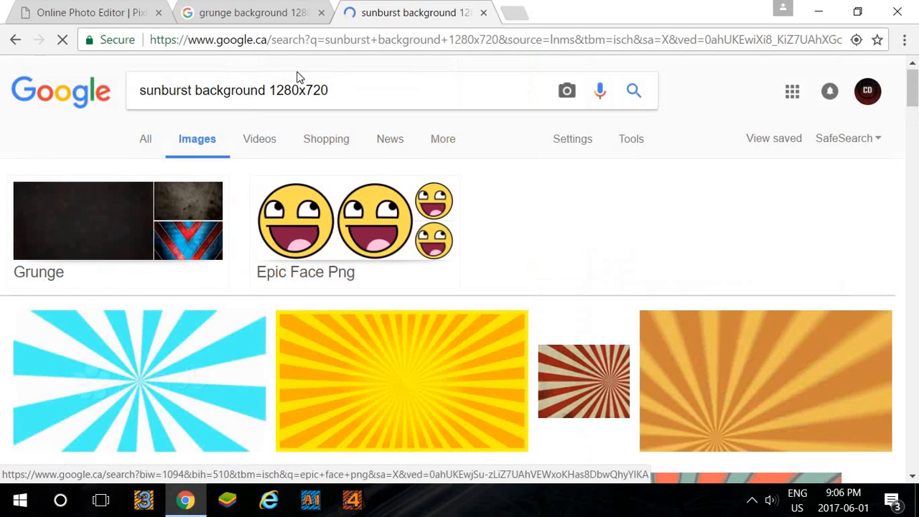
click(268, 12)
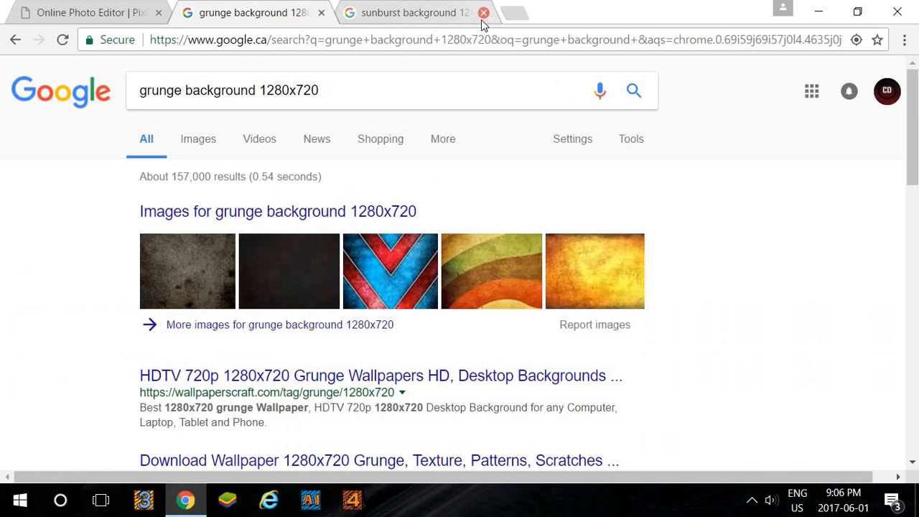
click(484, 13)
Step: Browse the image results for grunge backgrounds and open the preview of the 1280 × 720 blue abstract grunge background
click(193, 146)
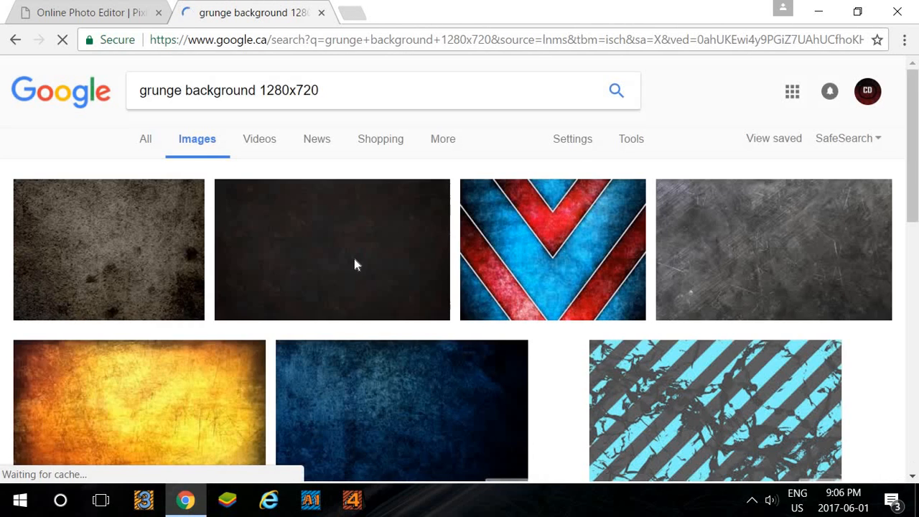
scroll(415, 367, down, 2)
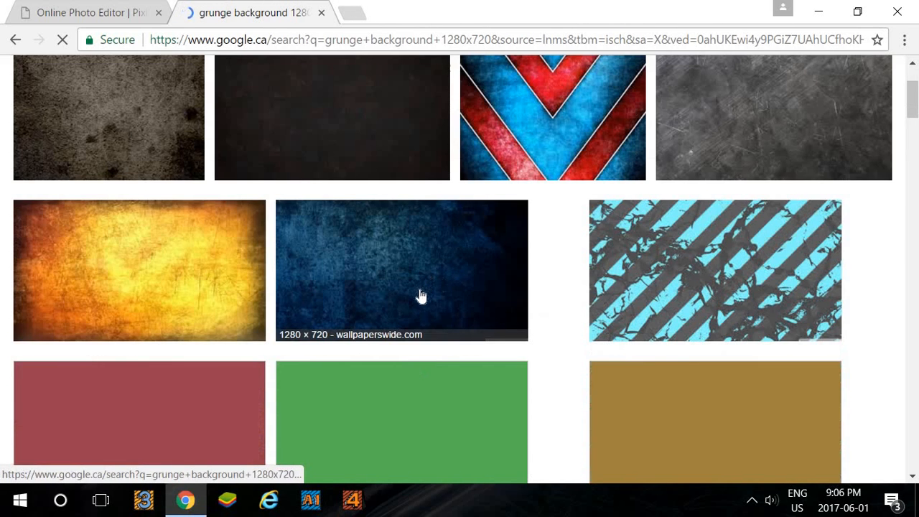
scroll(714, 315, down, 2)
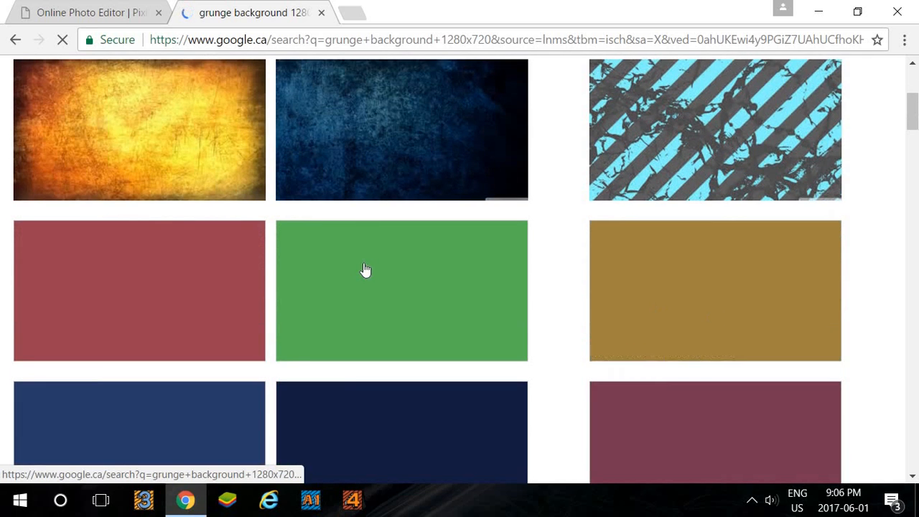
scroll(352, 283, down, 2)
scroll(353, 283, up, 1)
scroll(354, 283, up, 1)
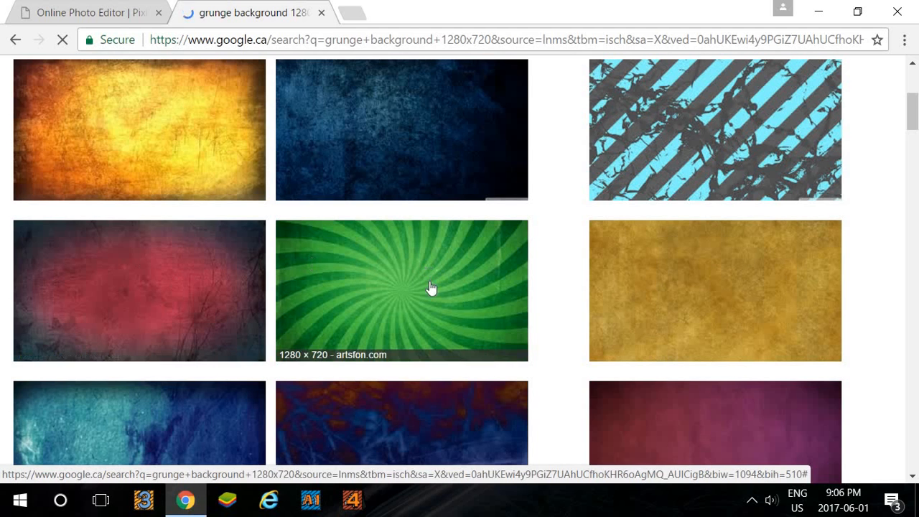
scroll(162, 283, down, 2)
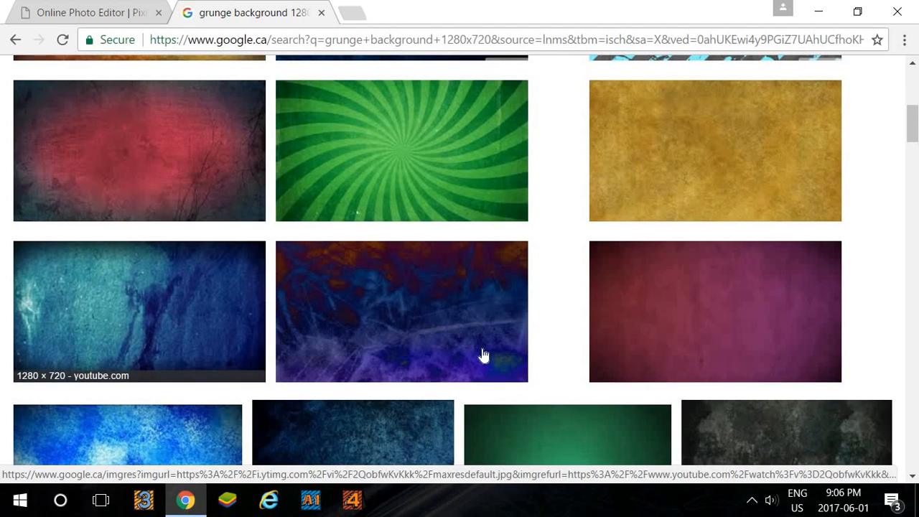
scroll(369, 329, down, 2)
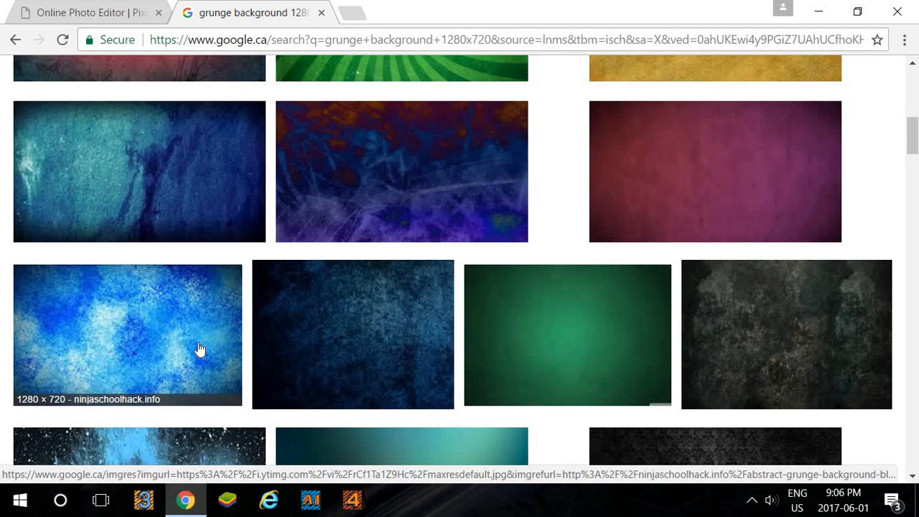
click(198, 347)
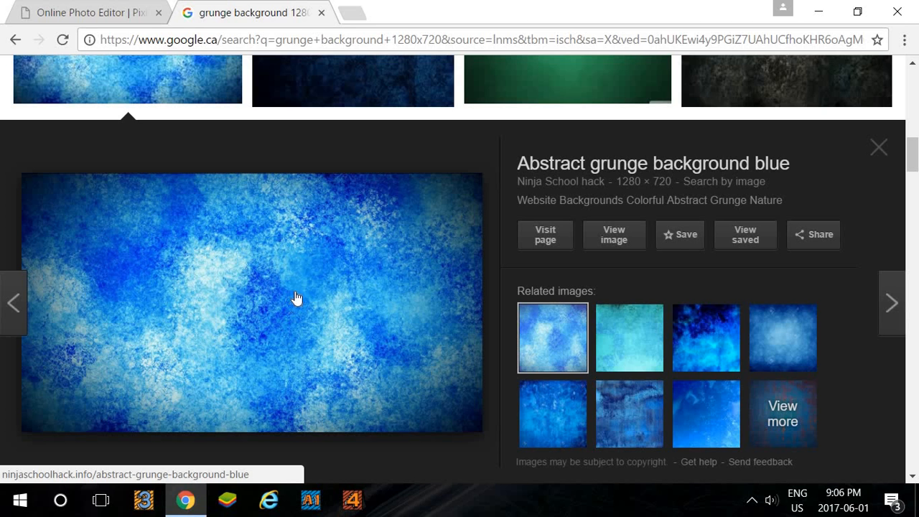
Step: Save the blue grunge background to the Downloads folder as the JPEG maxresdefault (7), and dismiss the download notice
right_click(295, 298)
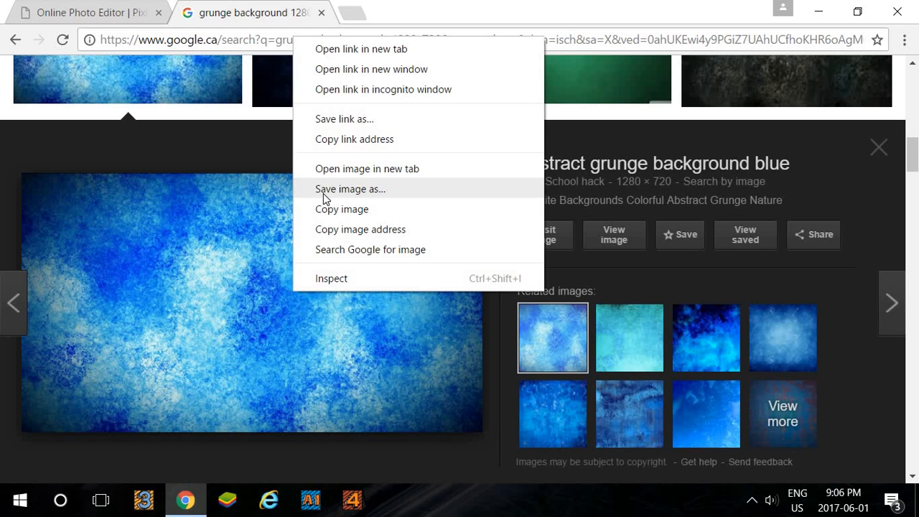
click(322, 191)
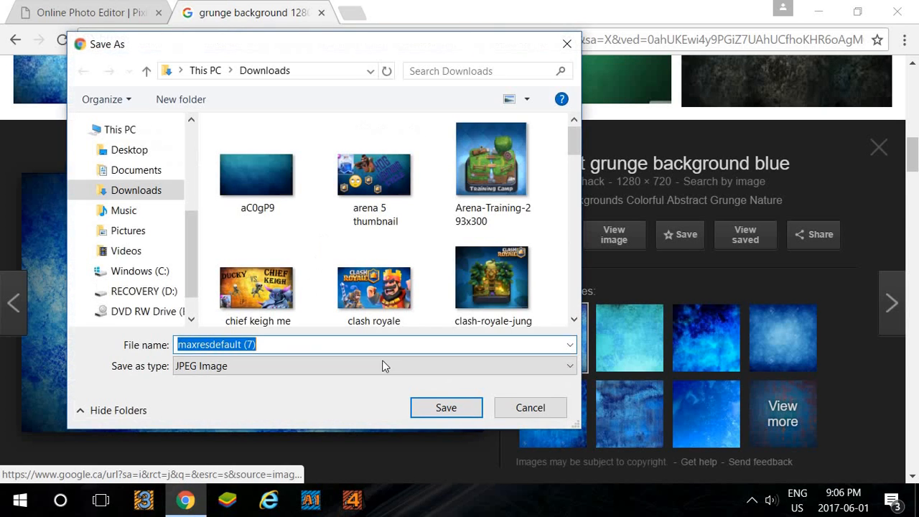
click(441, 409)
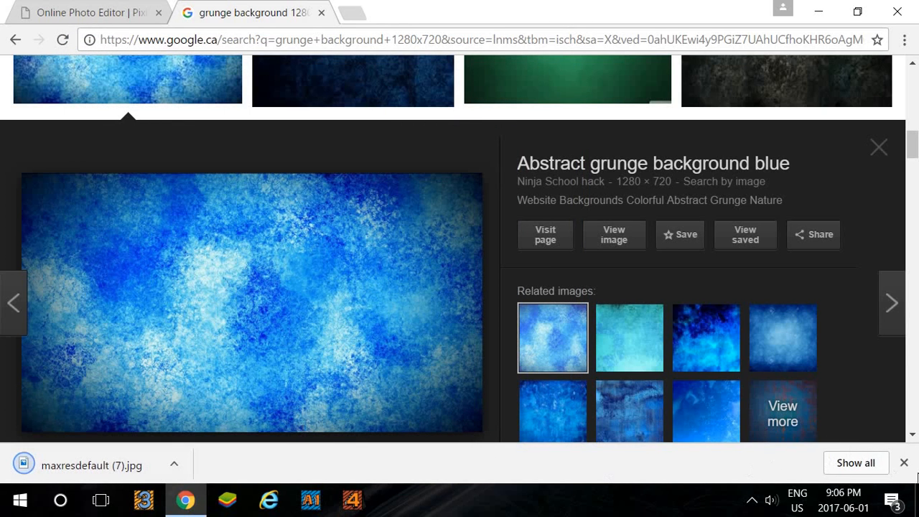
click(904, 464)
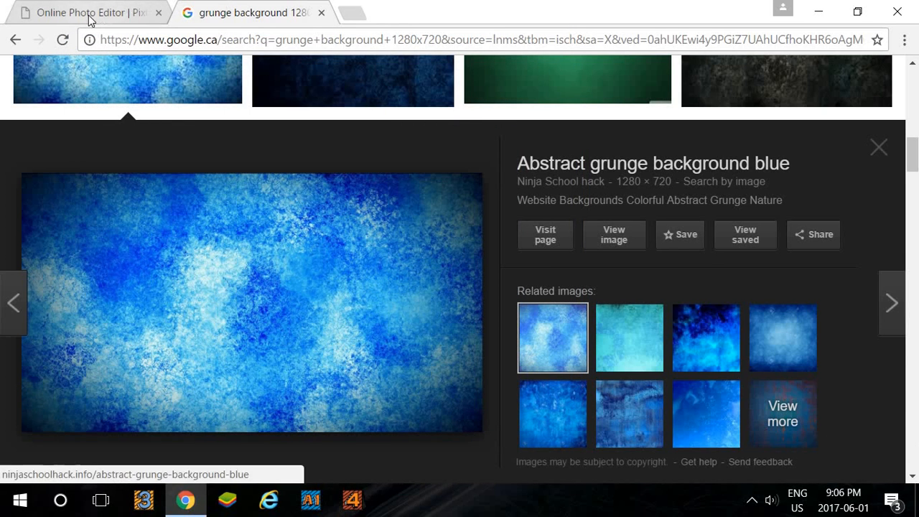
Step: Return to Pixlr Editor and open the image maxresdefault (7) from the Downloads folder
click(90, 13)
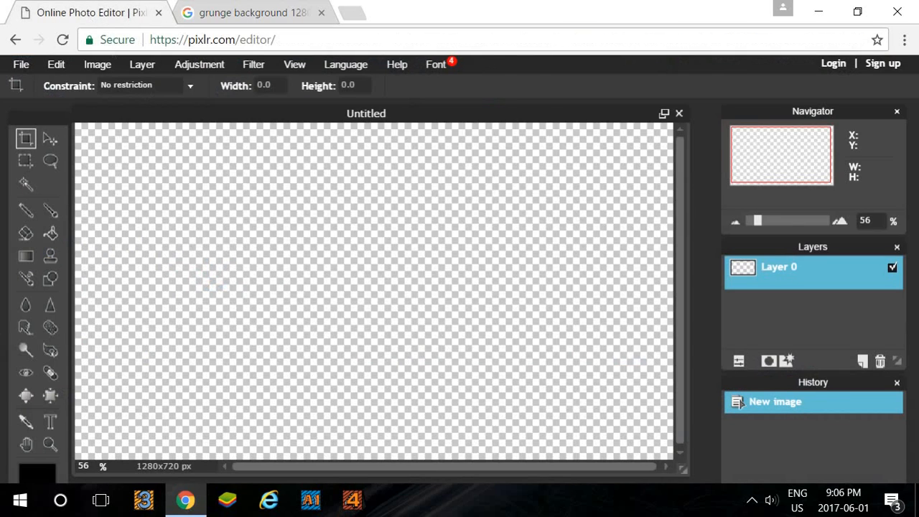
click(19, 70)
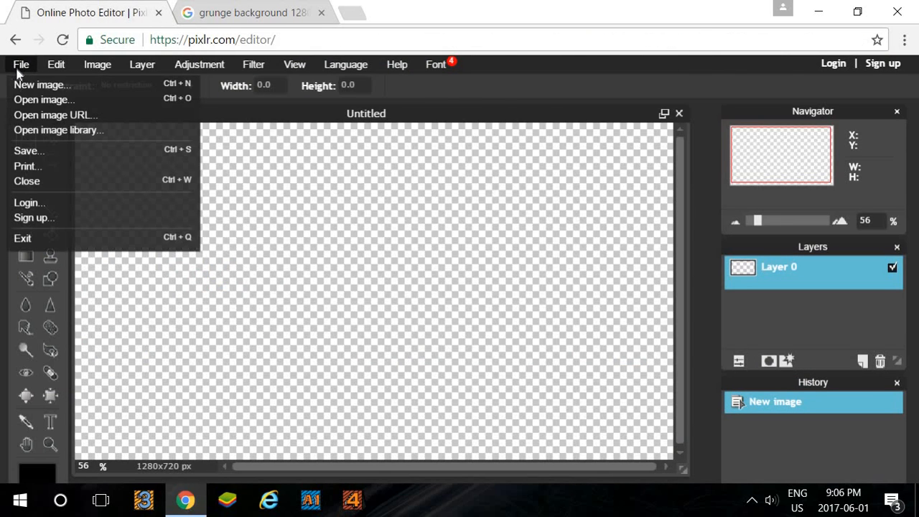
click(33, 98)
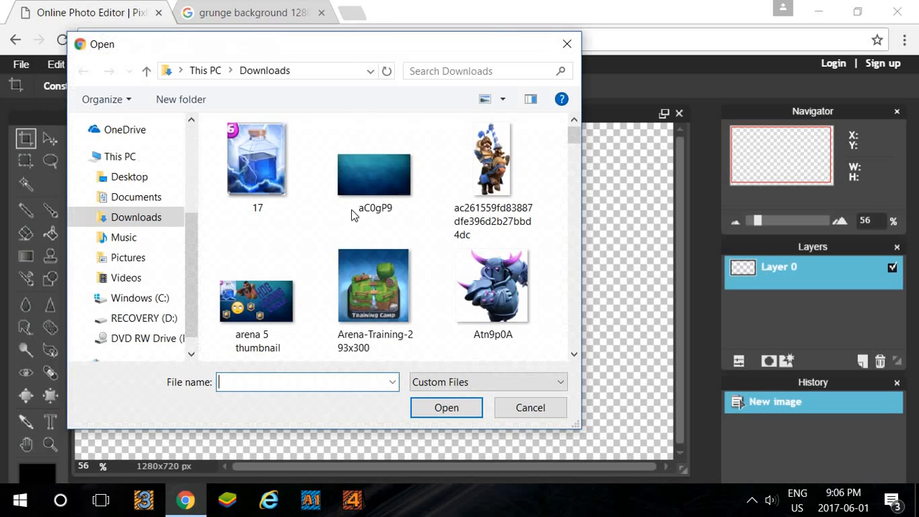
drag(574, 140, 586, 269)
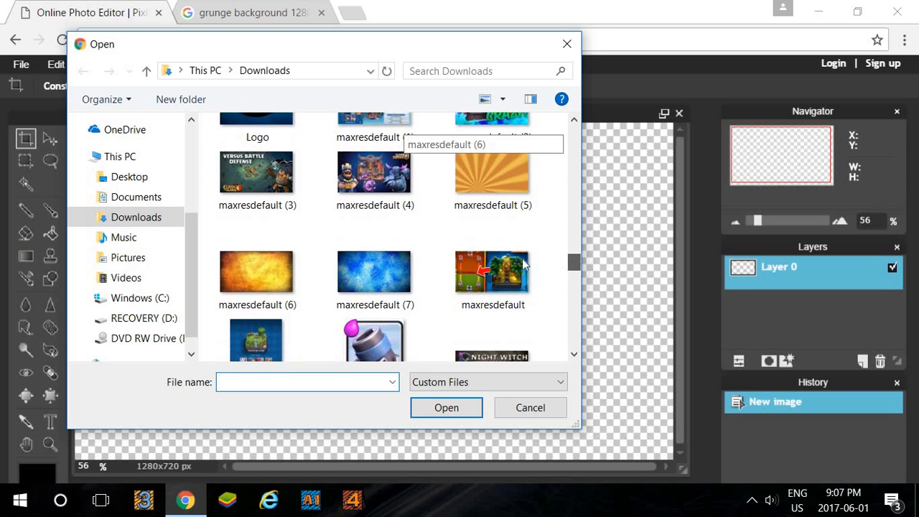
double_click(385, 279)
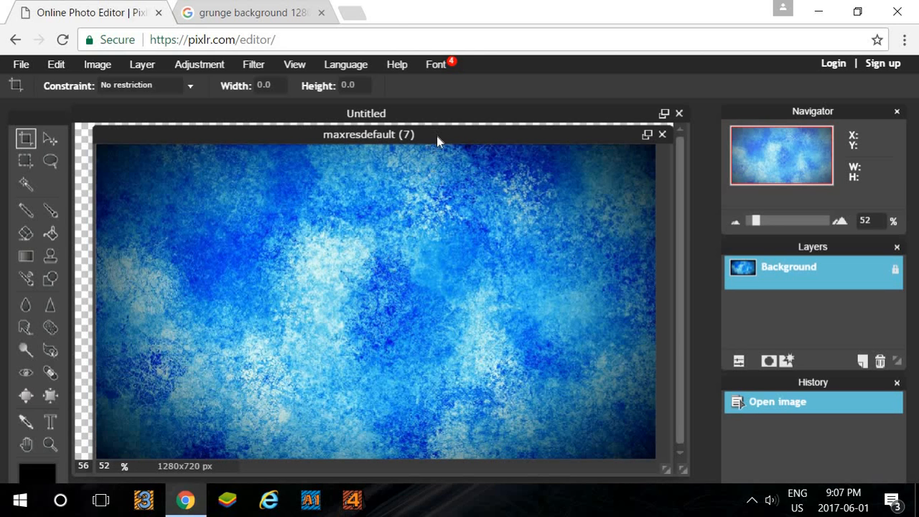
Step: Select and copy the entire maxresdefault (7) image, and close its image window
mouse_move(418, 135)
mouse_down()
mouse_move(422, 147)
mouse_move(440, 139)
mouse_move(427, 145)
mouse_up()
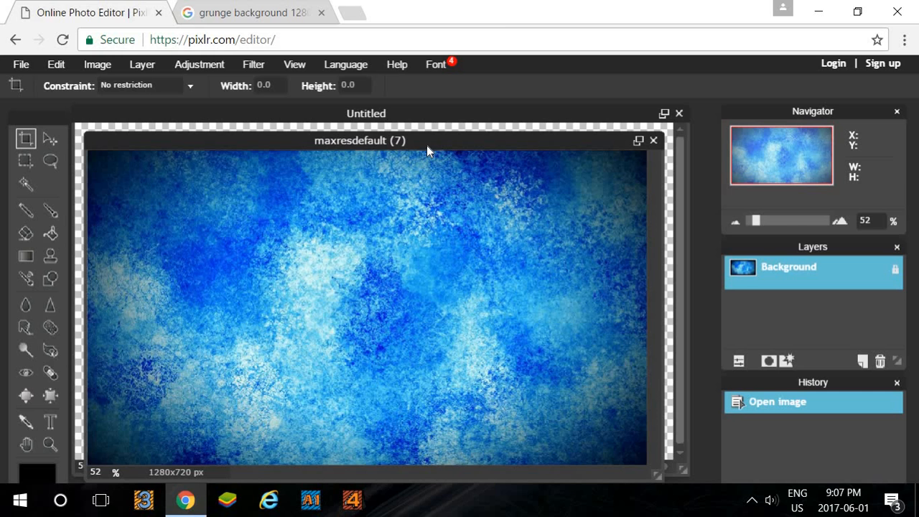
key(ctrl+a)
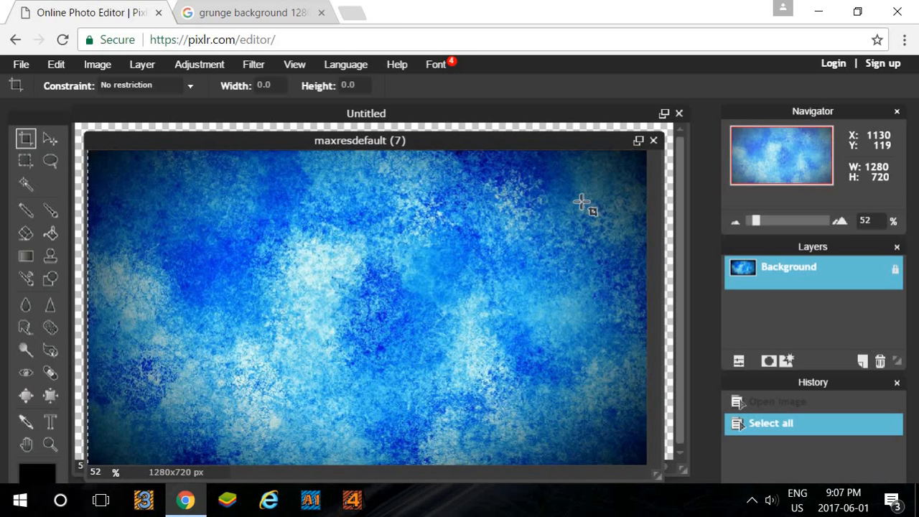
key(ctrl+c)
click(653, 140)
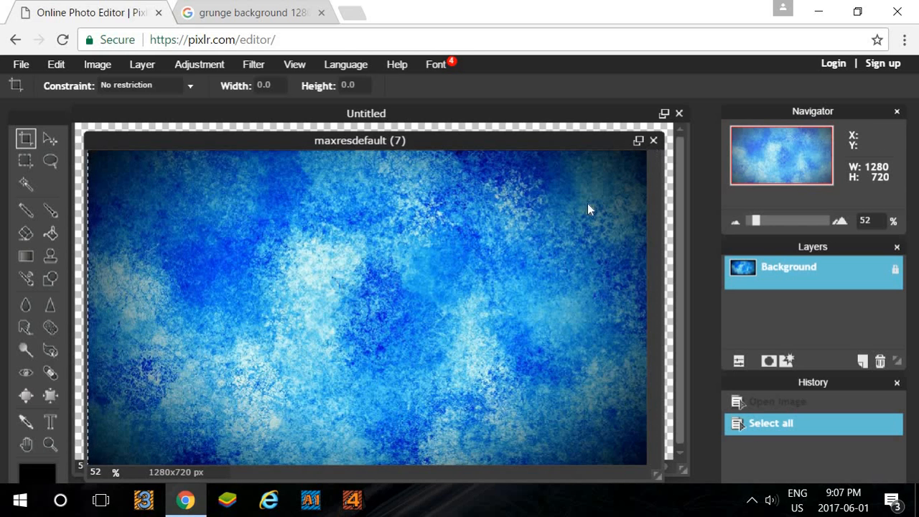
Step: Discard changes to the closing grunge image and paste the copied picture into the Untitled image as a new layer
click(471, 304)
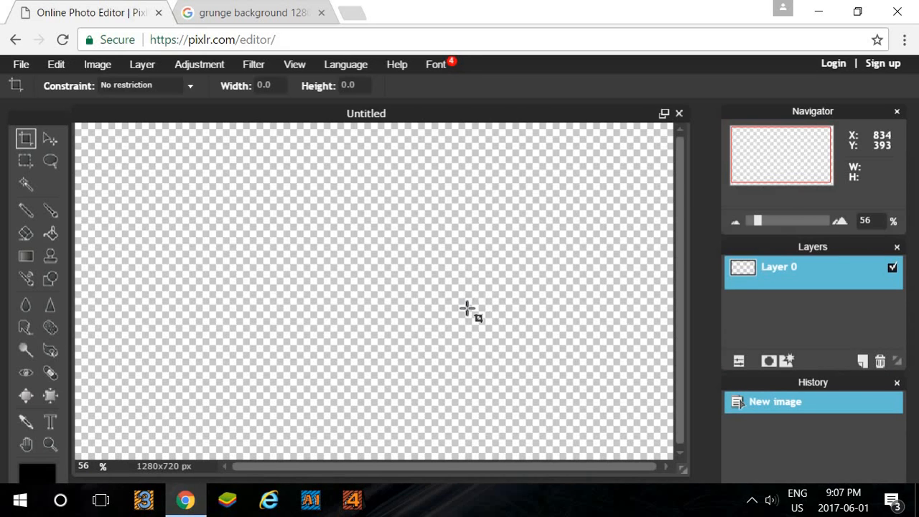
key(ctrl+v)
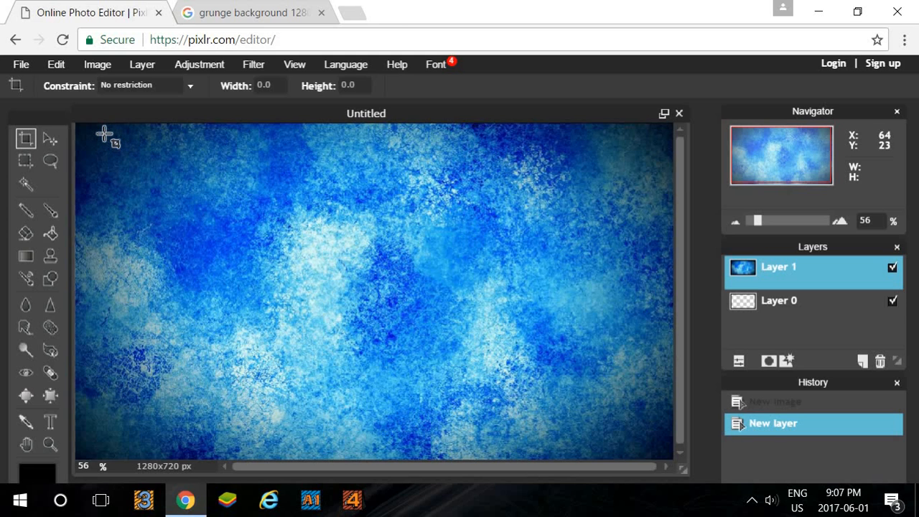
Step: Return to the Google image search, close the grunge preview and search for "youtube logo transparent"
click(208, 12)
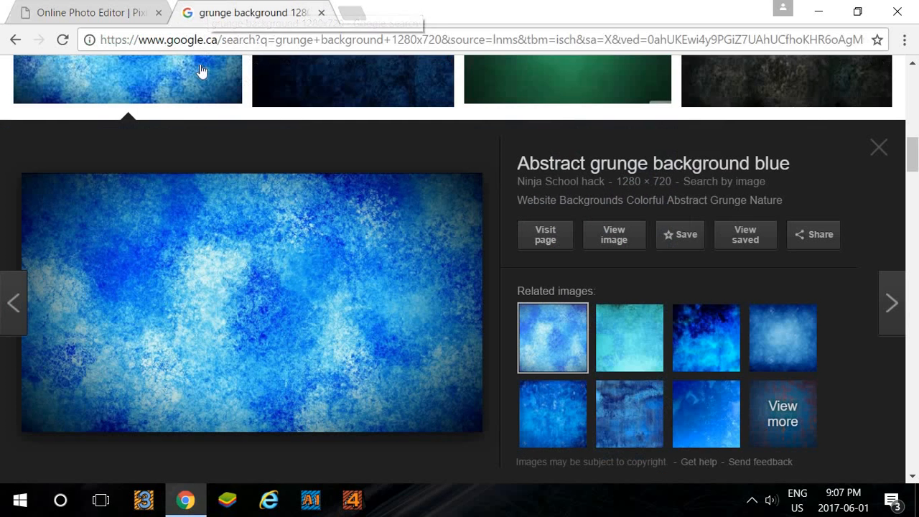
click(877, 149)
scroll(503, 255, down, 5)
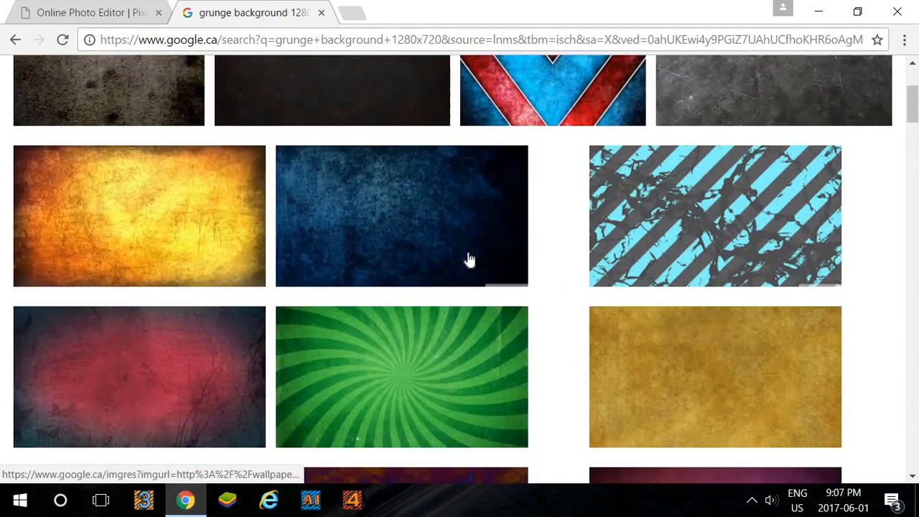
scroll(446, 255, up, 3)
drag(338, 93, 143, 123)
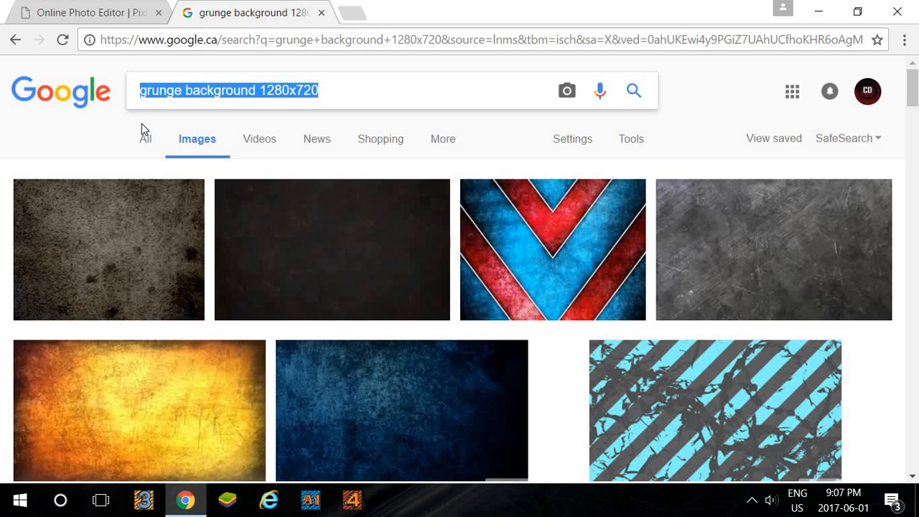
key(BackSpace)
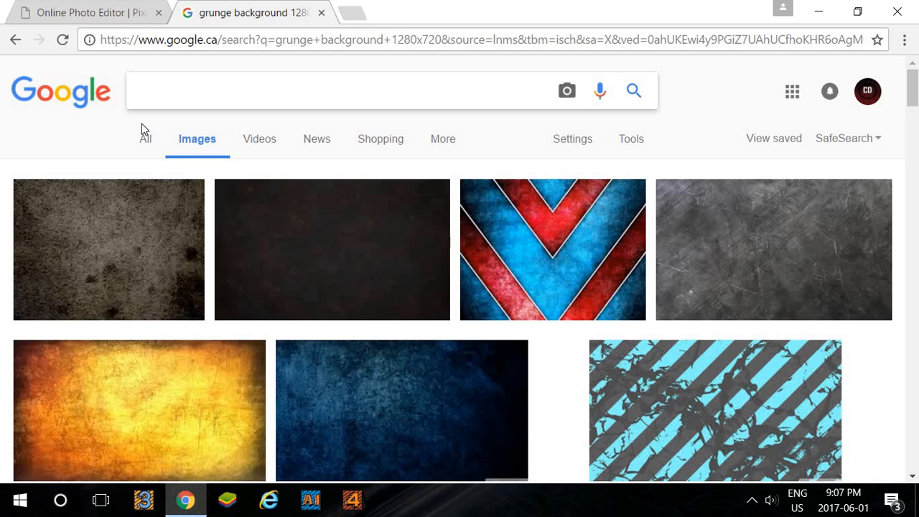
text(youtube og)
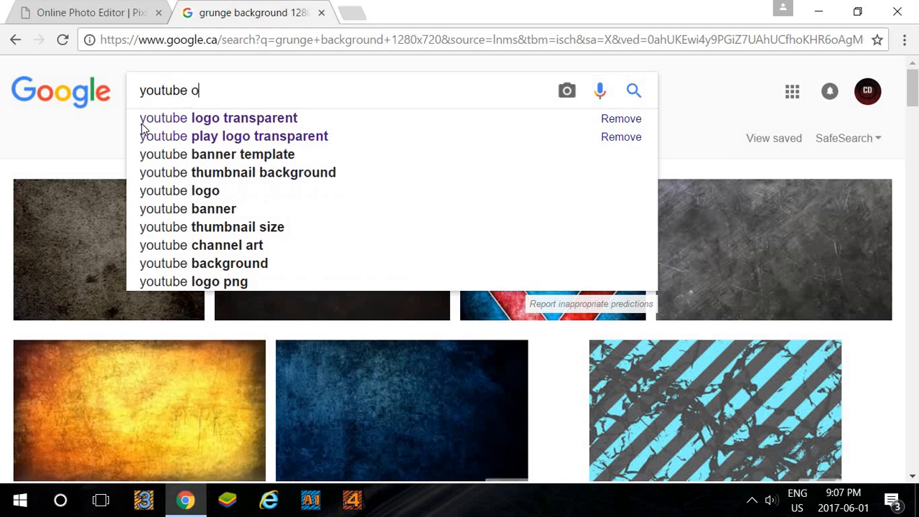
key(BackSpace)
key(BackSpace)
text(logo)
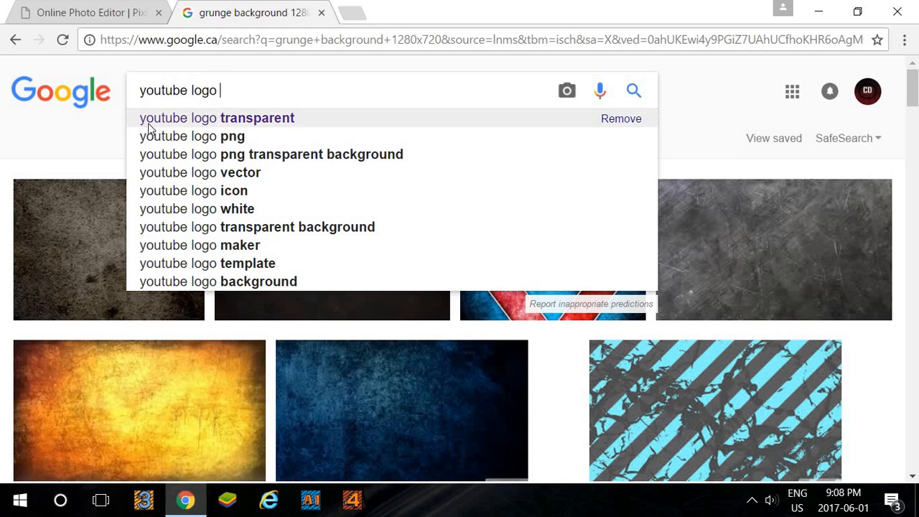
click(150, 122)
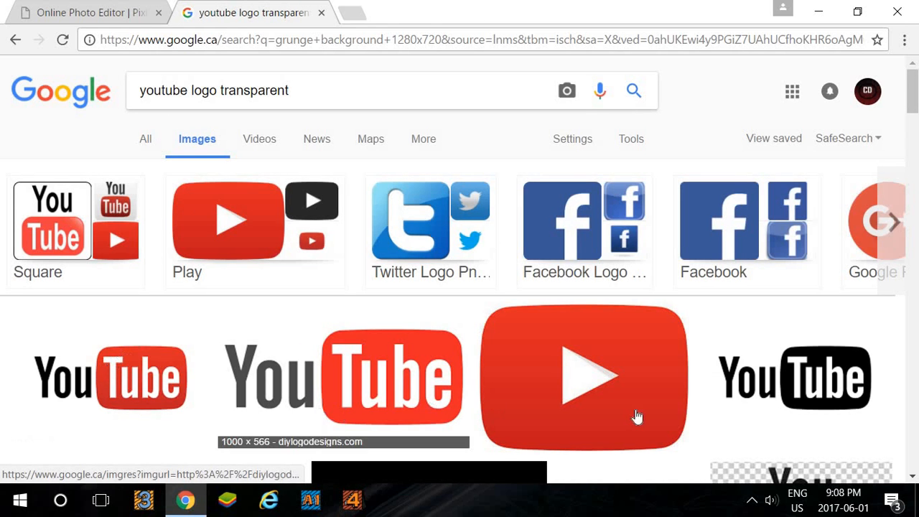
Step: Preview the 773 × 481 YouTube logo from youtube.com and save it to the Downloads folder as the PNG YouTube-logo-full_color
scroll(635, 418, down, 2)
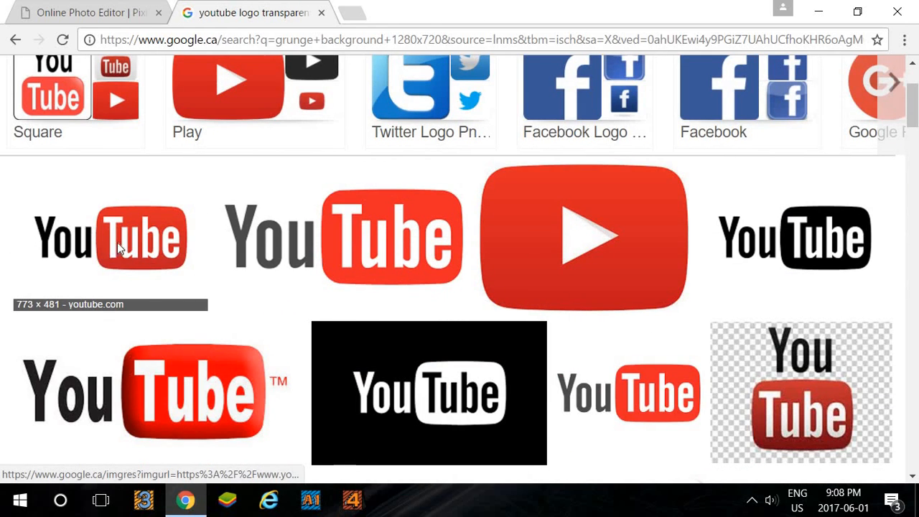
click(117, 242)
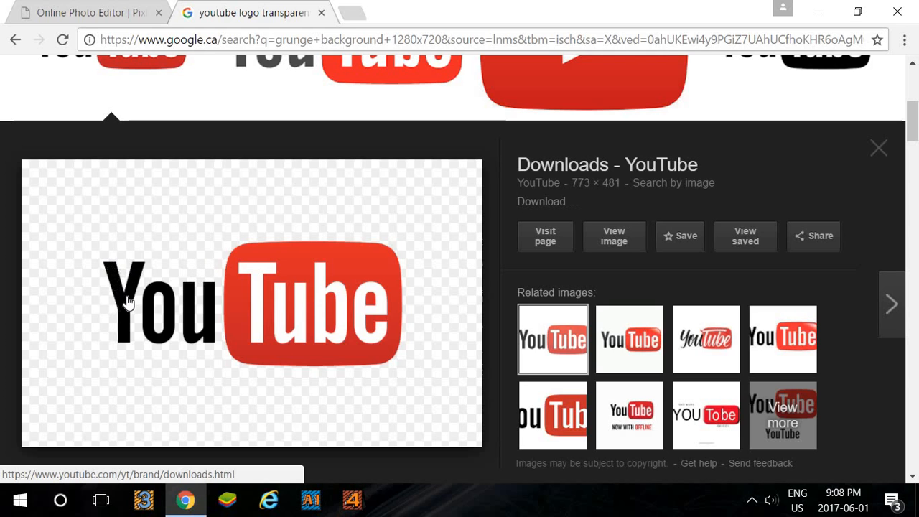
right_click(265, 255)
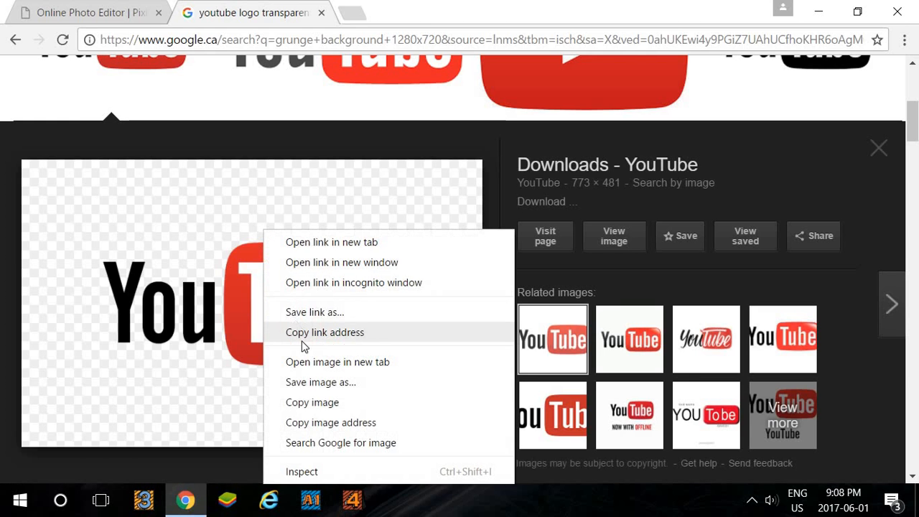
click(309, 382)
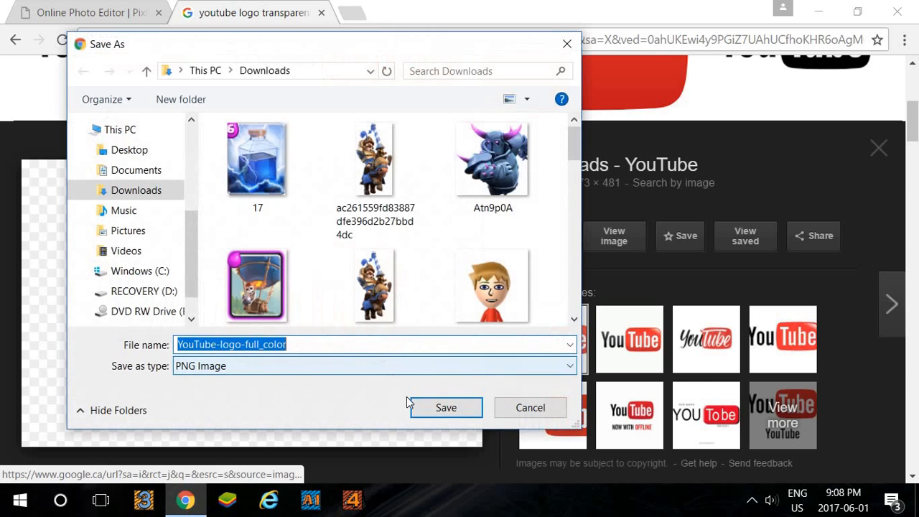
click(435, 409)
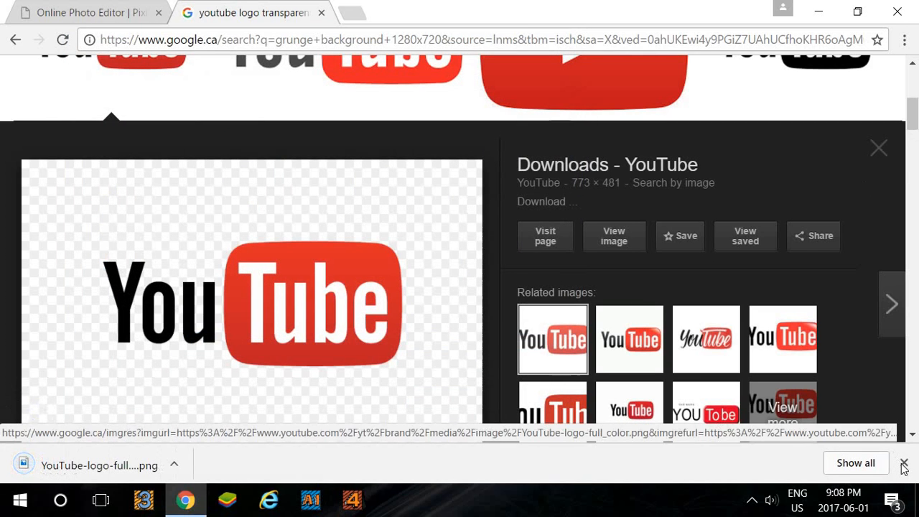
click(904, 465)
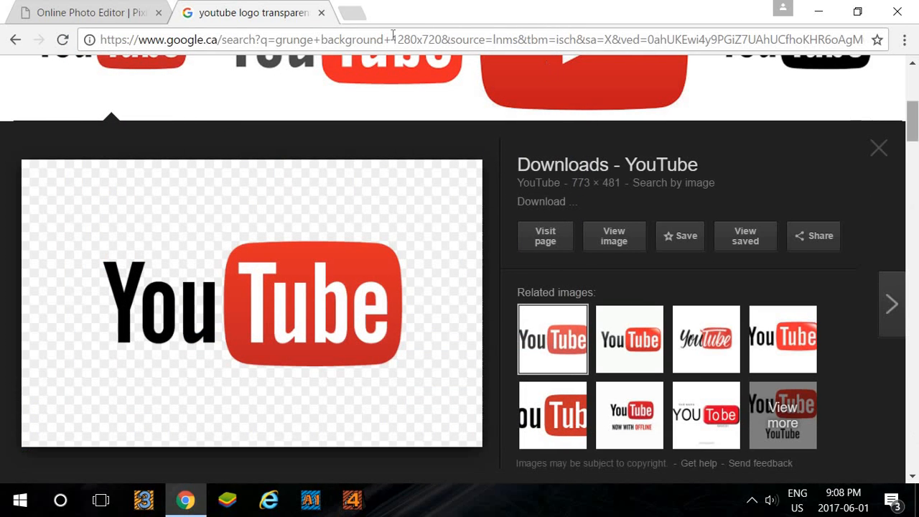
Step: Return to Pixlr Editor and open the image YouTube-logo-full_color from the Downloads folder
click(108, 13)
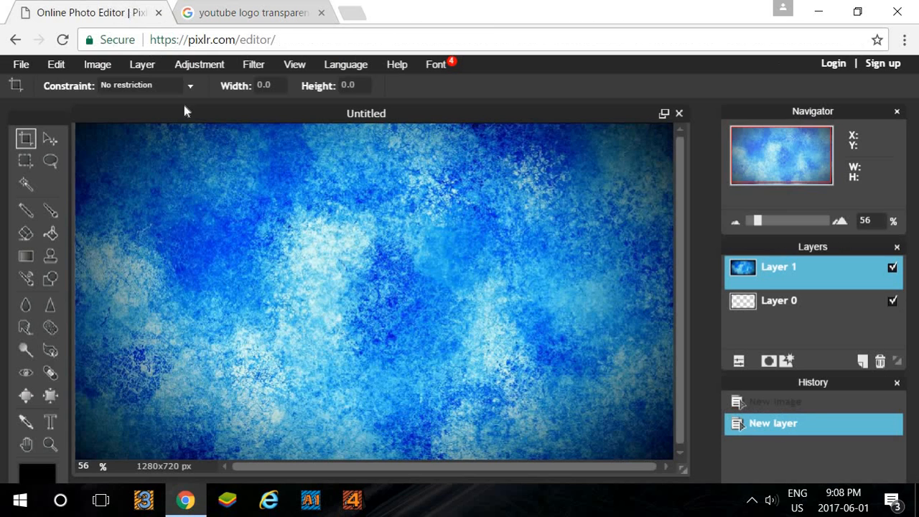
click(10, 65)
click(35, 99)
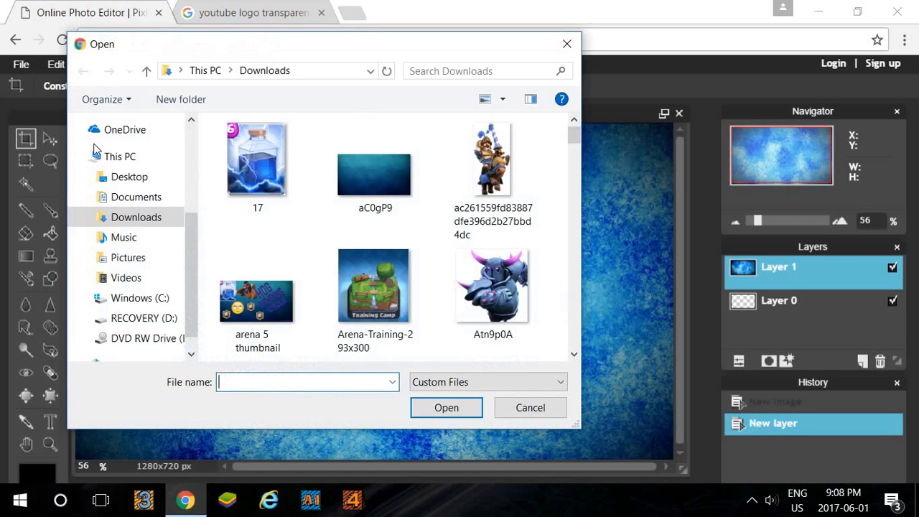
scroll(570, 157, down, 5)
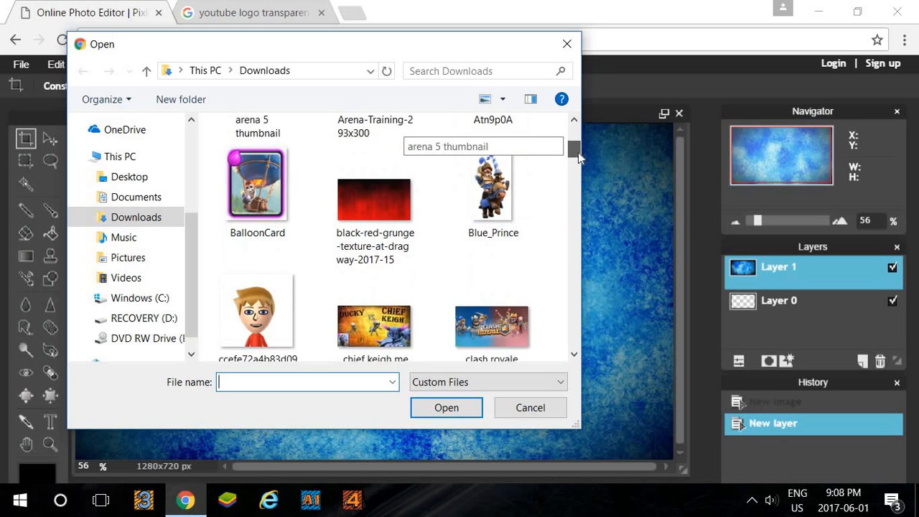
drag(596, 177, 619, 342)
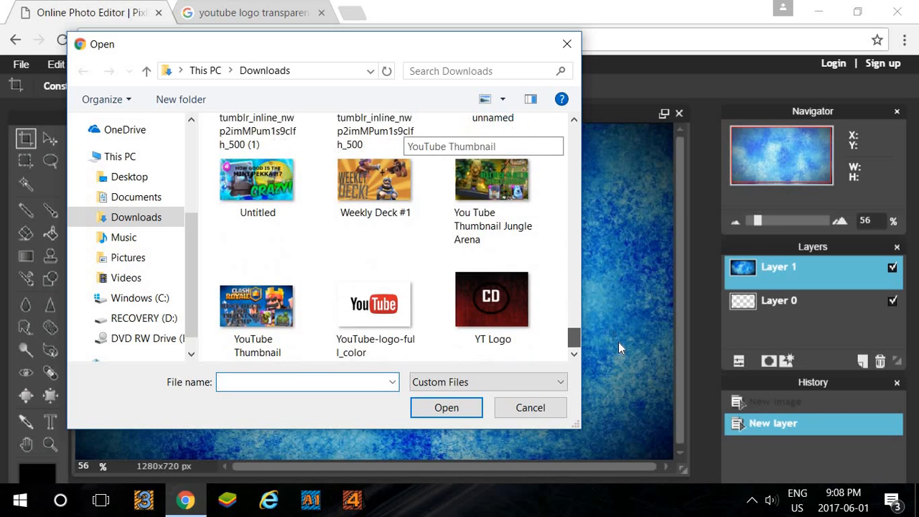
double_click(360, 320)
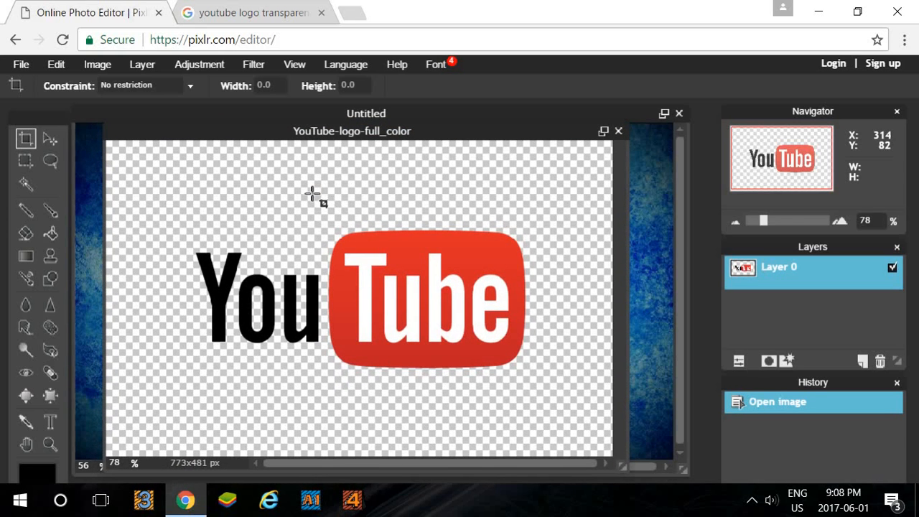
Step: Copy the whole YouTube logo image, closing its window without saving, and paste it into the Untitled image as a new layer
key(ctrl+a)
key(ctrl+c)
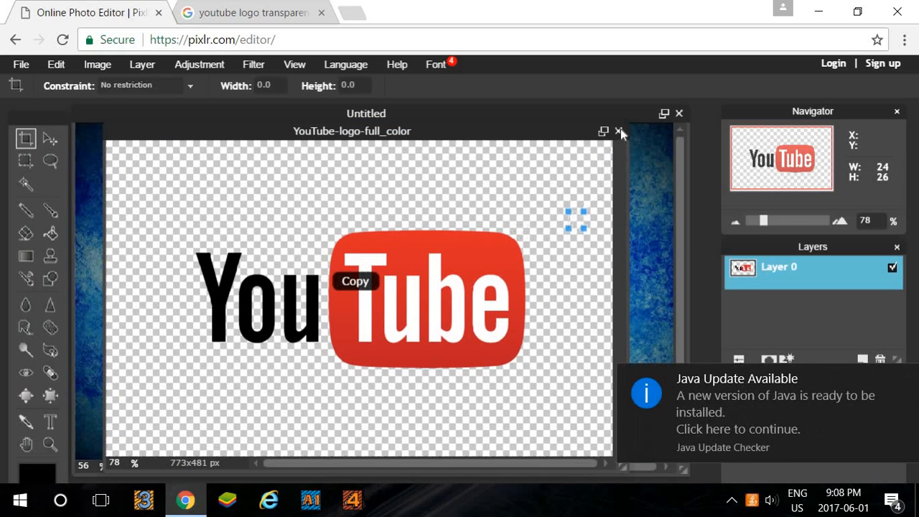
click(619, 131)
click(477, 304)
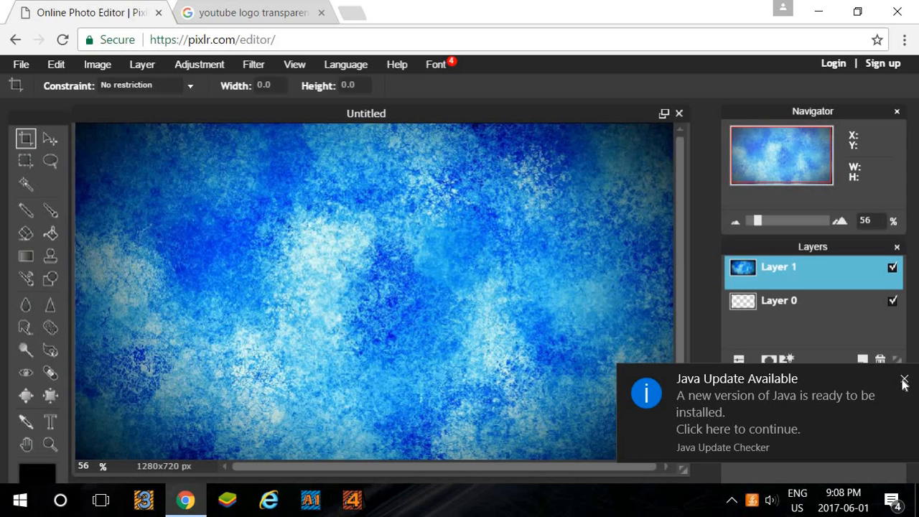
click(904, 381)
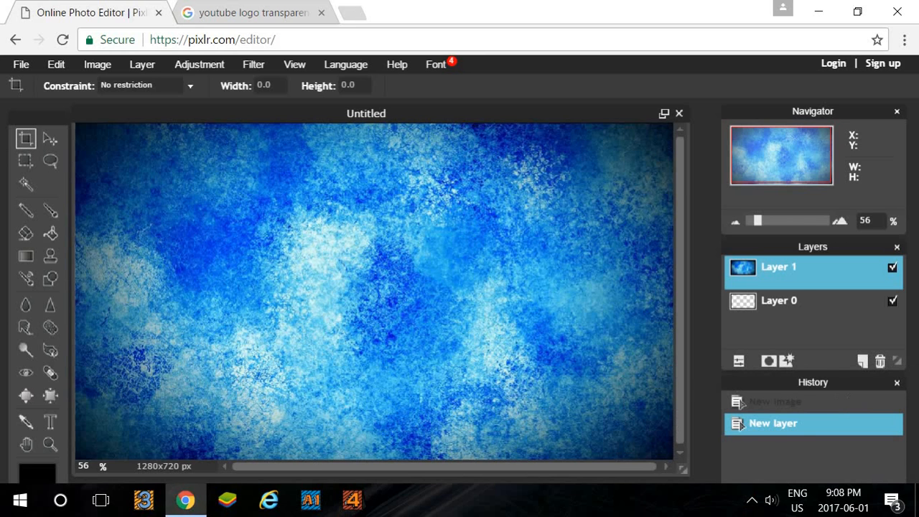
key(ctrl+v)
drag(376, 292, 395, 355)
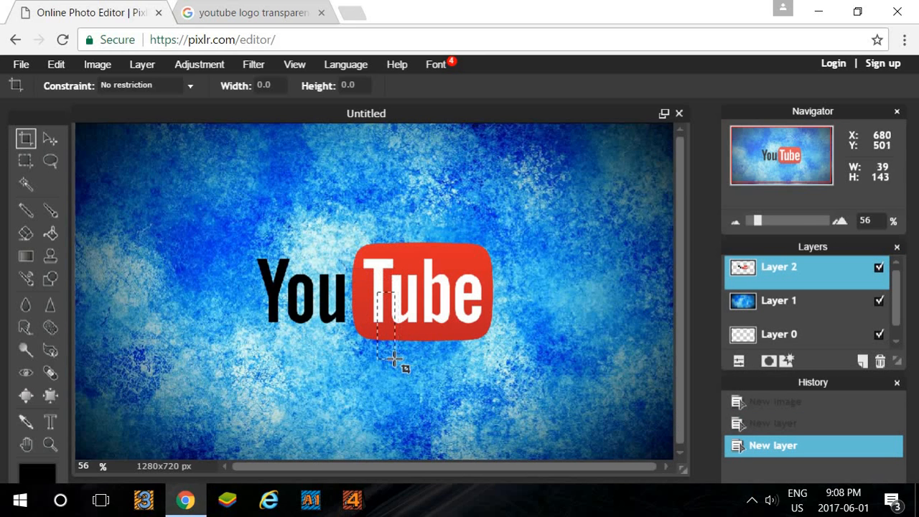
click(50, 143)
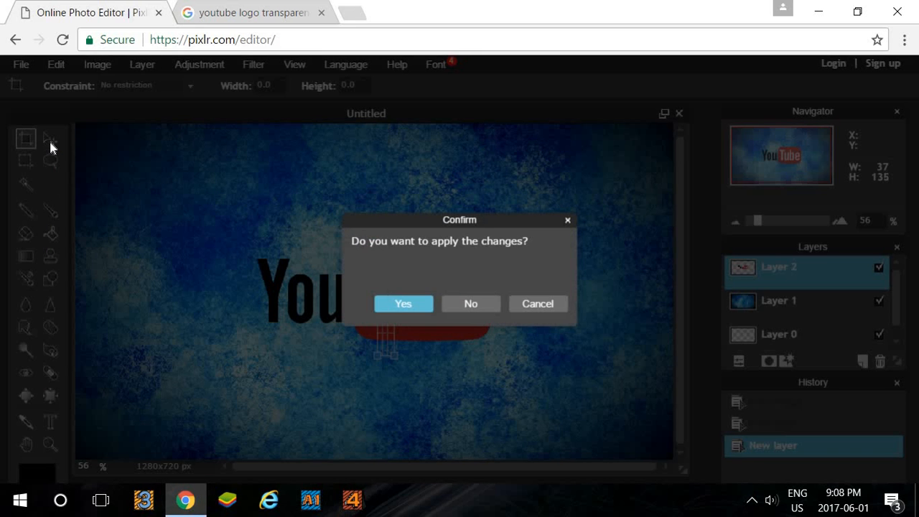
click(455, 305)
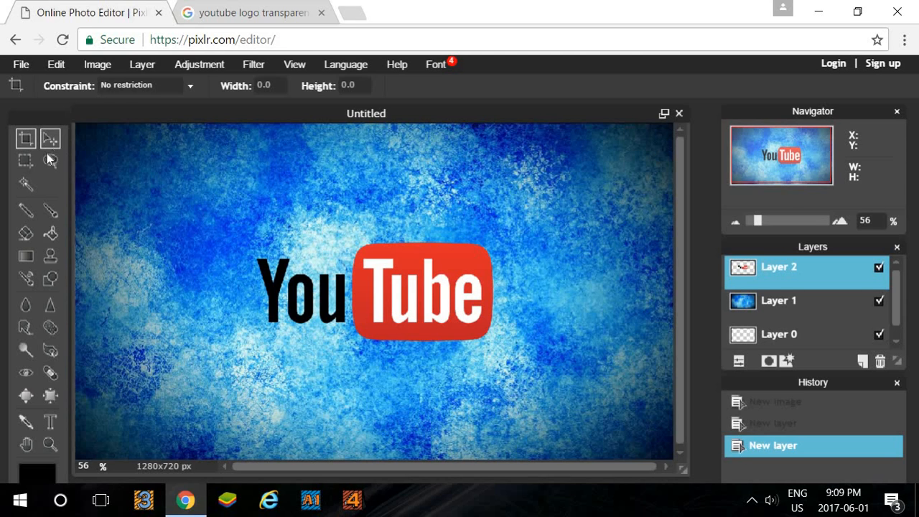
Step: Move the YouTube logo layer to the upper right part of the blue background
click(51, 138)
drag(385, 313, 531, 198)
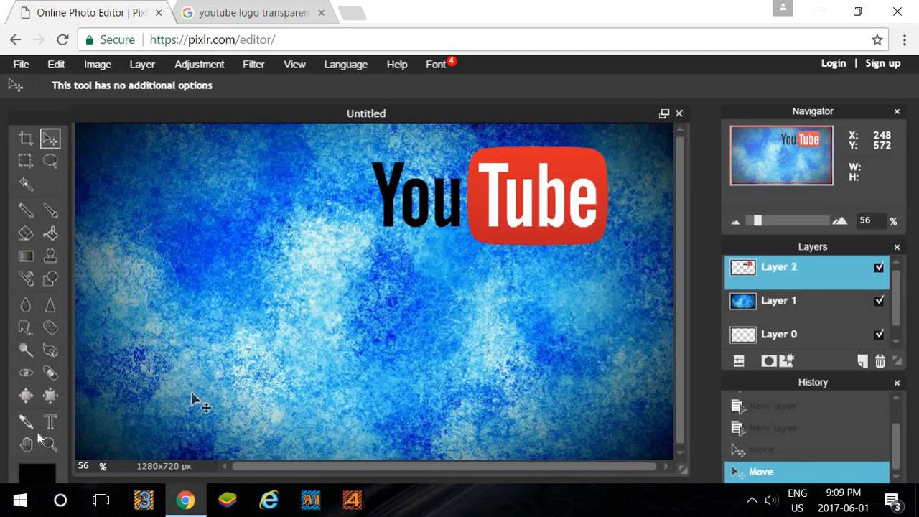
Step: Add the text HOW TO MAKE to the upper left area of the image, beside the YouTube logo
click(51, 427)
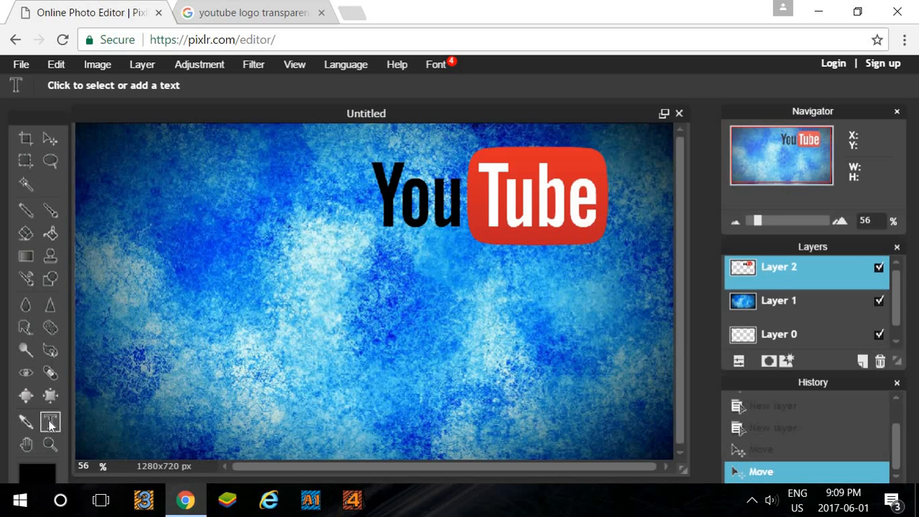
click(106, 188)
drag(218, 243, 356, 221)
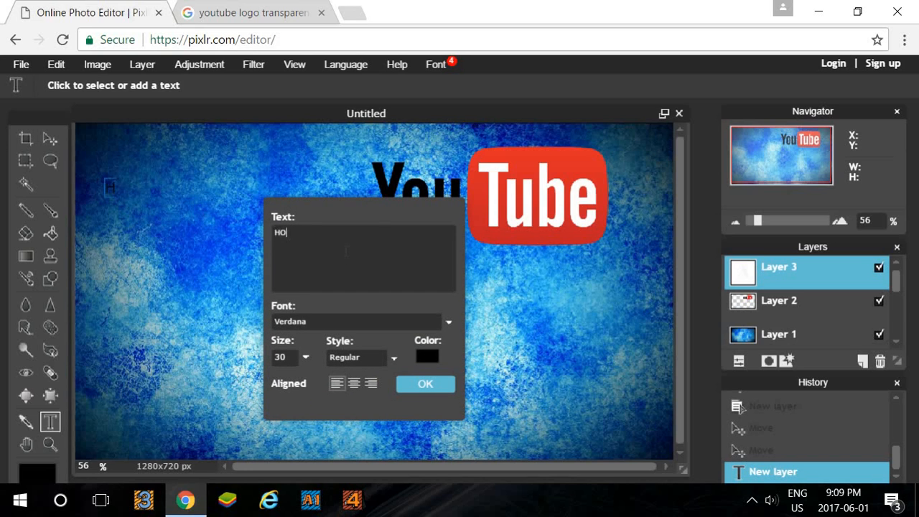
text(HOW TO MAKE)
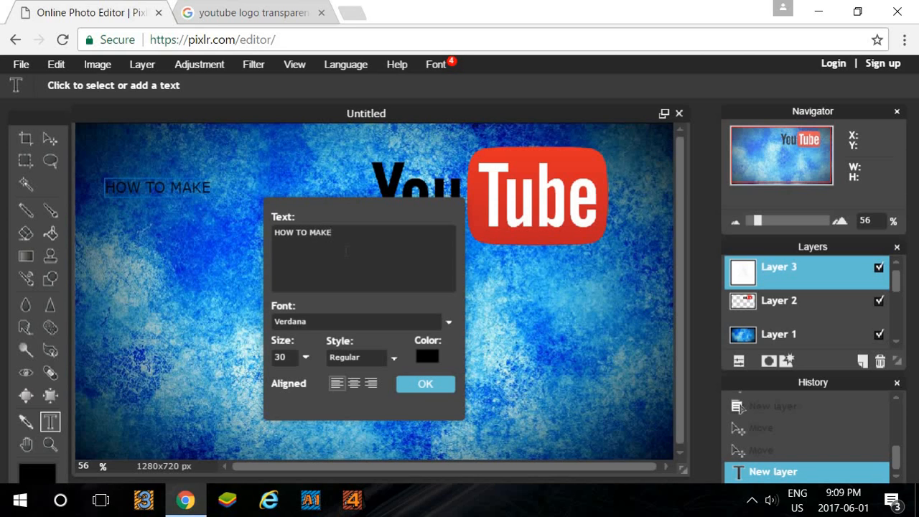
Step: Try sizes 130 and 100 for the HOW TO MAKE text, and set its size to 75
drag(385, 216, 488, 181)
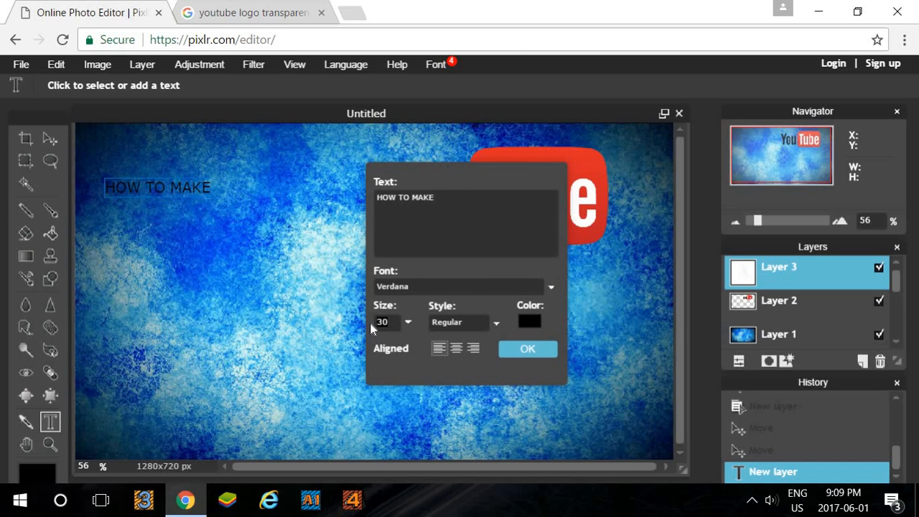
text(1)
drag(484, 271, 497, 375)
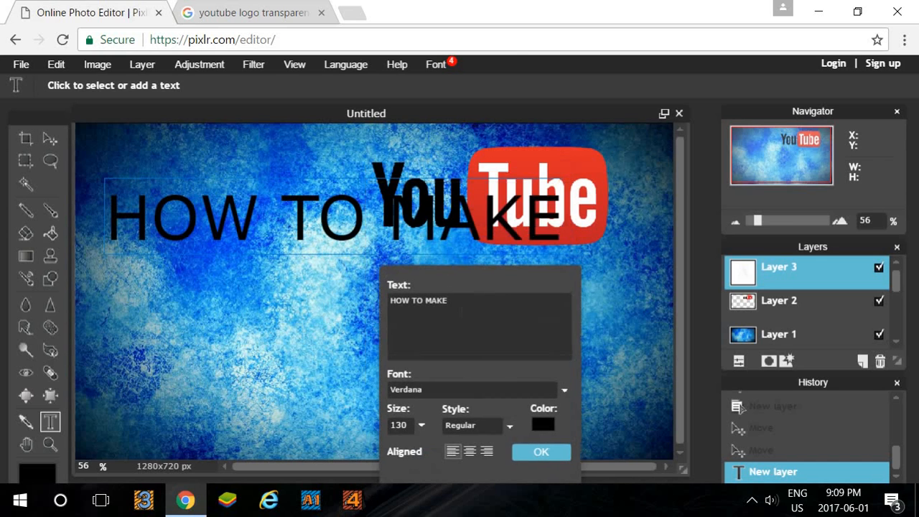
drag(464, 286, 524, 224)
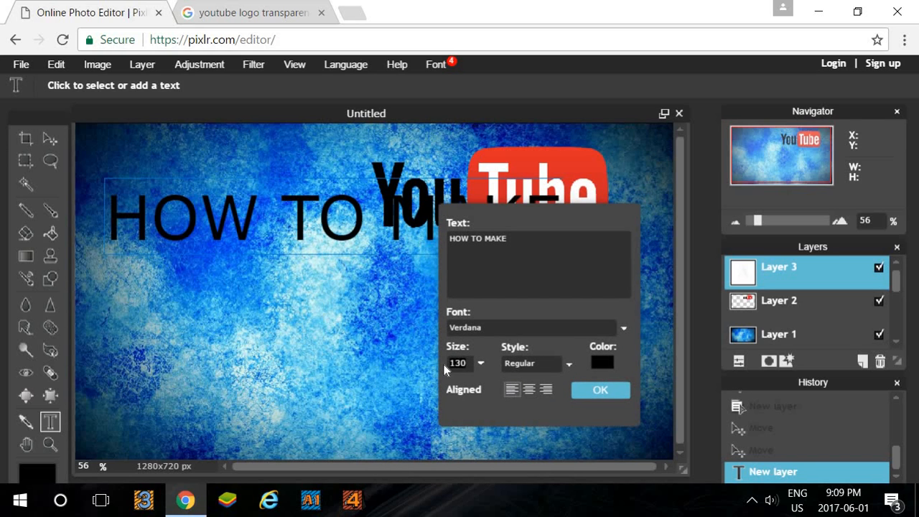
text(100)
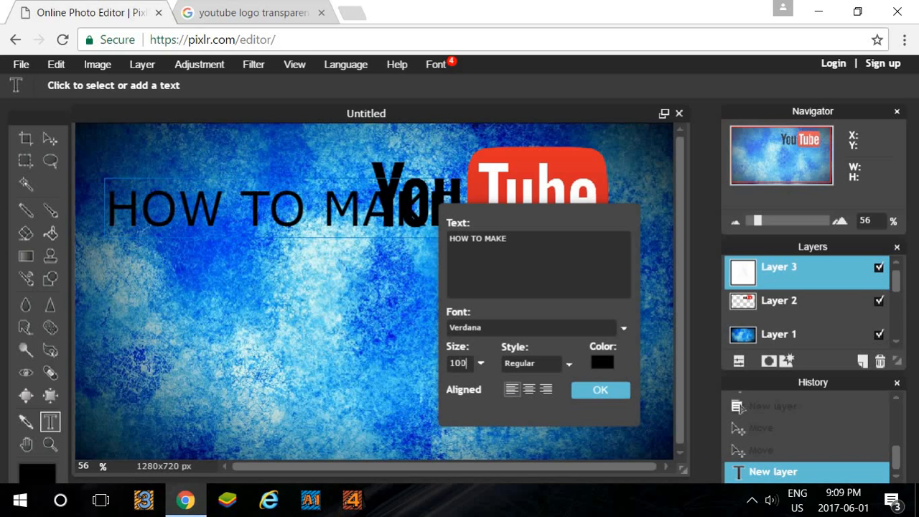
key(BackSpace)
text(750)
key(BackSpace)
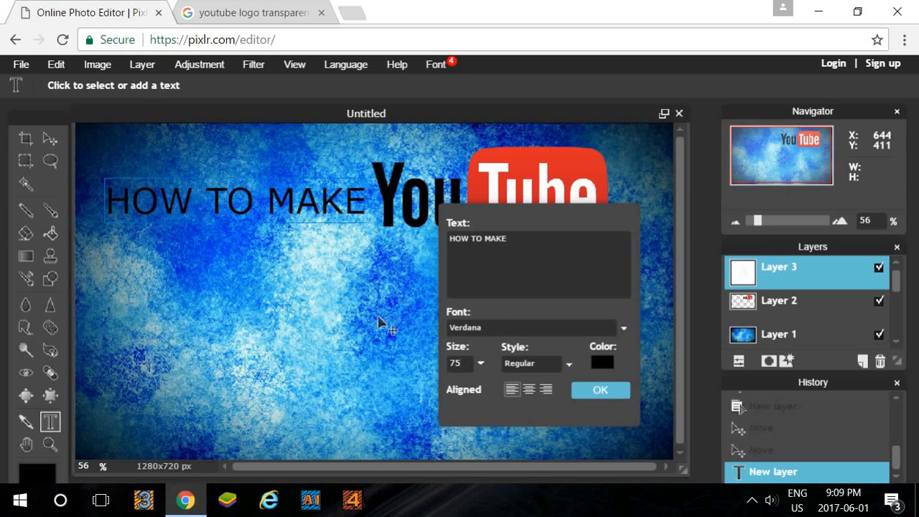
Step: Shift the HOW TO MAKE text slightly up and left, and set it to size 100 in Bold
drag(273, 195, 257, 165)
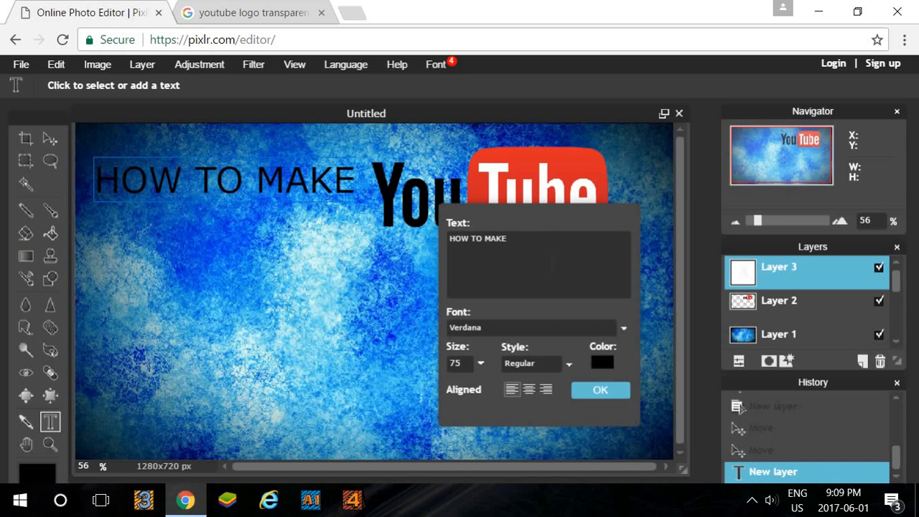
drag(552, 251, 576, 250)
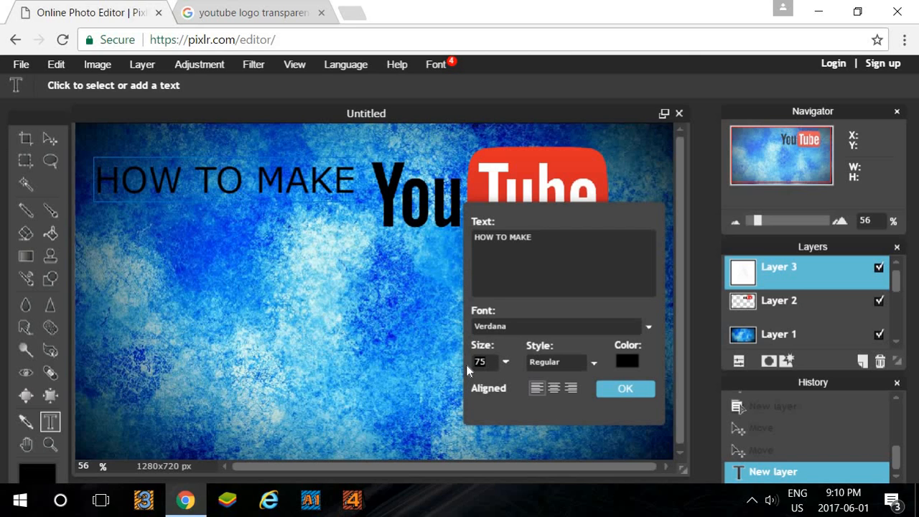
text(100)
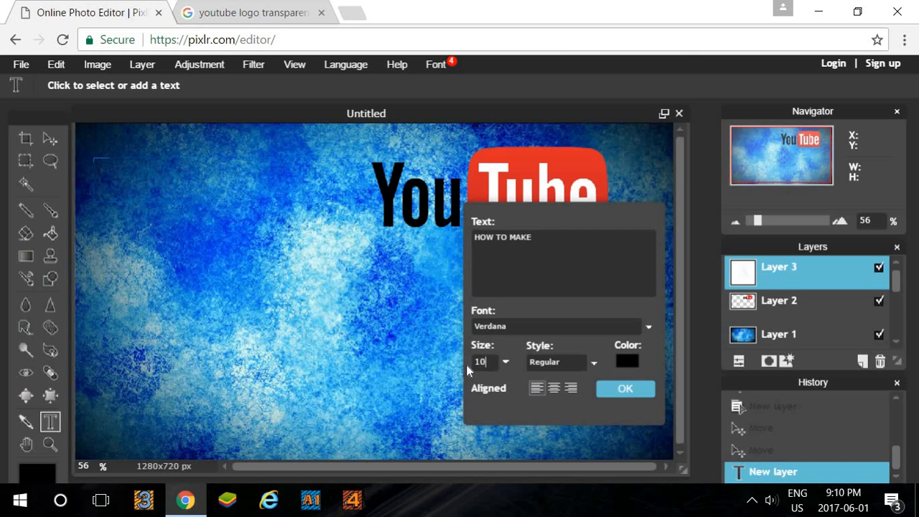
click(562, 361)
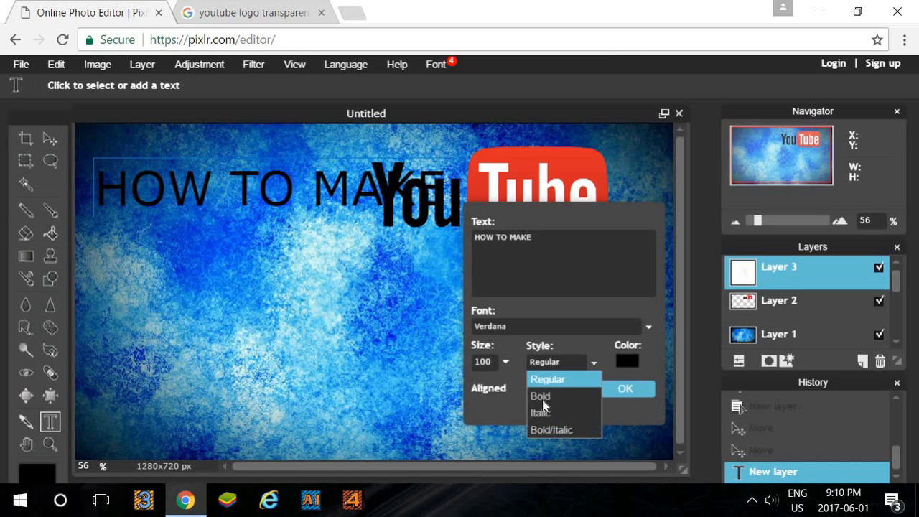
click(542, 401)
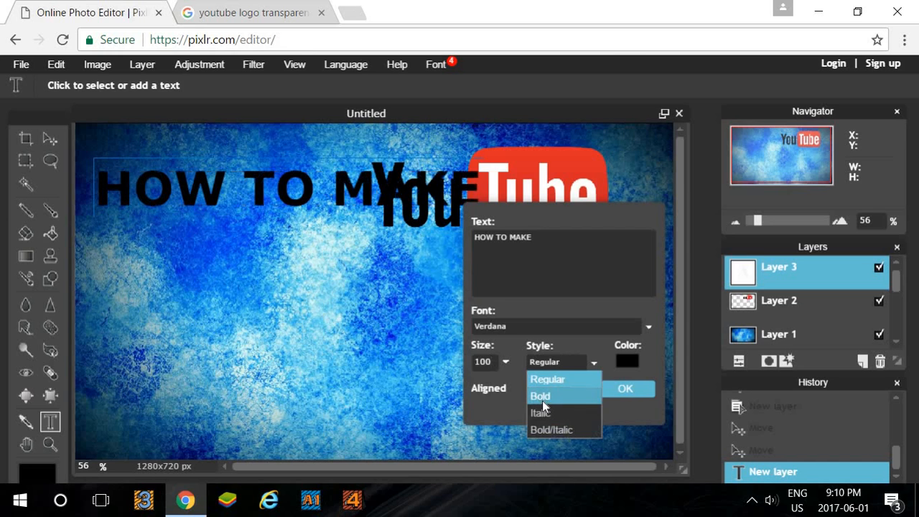
Step: Change the HOW TO MAKE text to the Agency FB font and enlarge it to size 130
click(521, 324)
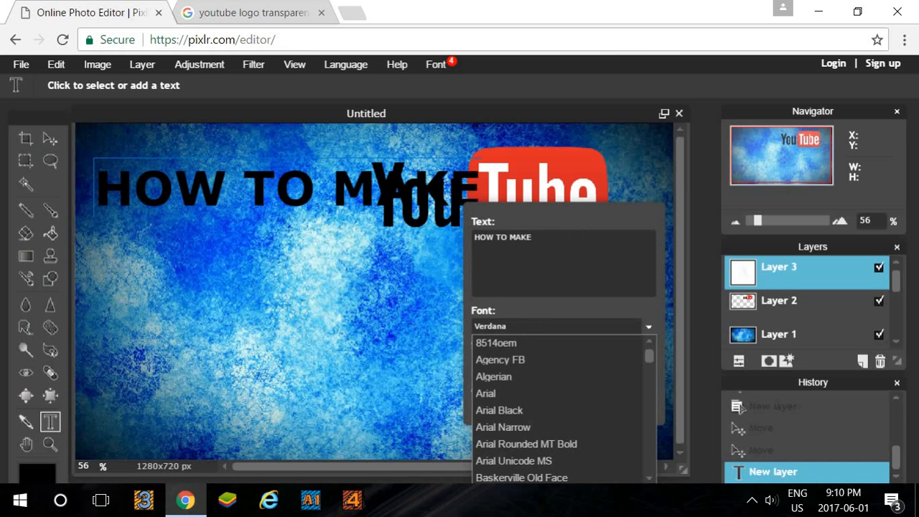
drag(590, 208, 633, 142)
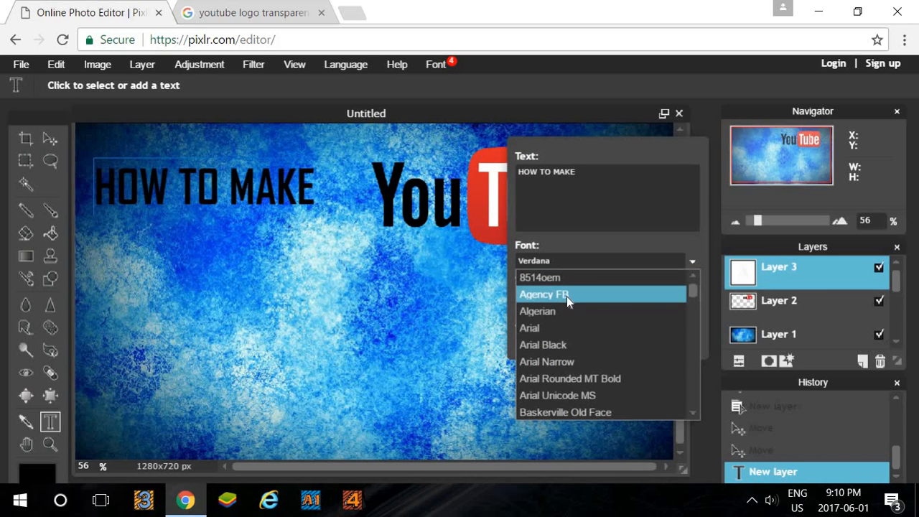
click(567, 296)
text(999)
mouse_move(321, 194)
mouse_down()
mouse_move(319, 237)
mouse_move(314, 207)
mouse_up()
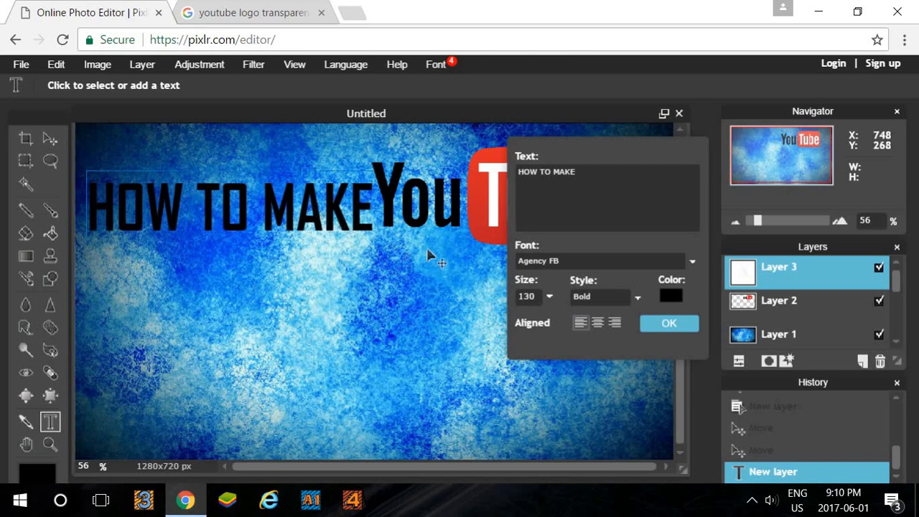
Step: Re-enter the maximum size of 130 for HOW TO MAKE and place the text in the image's upper left corner, beside the logo
text(999)
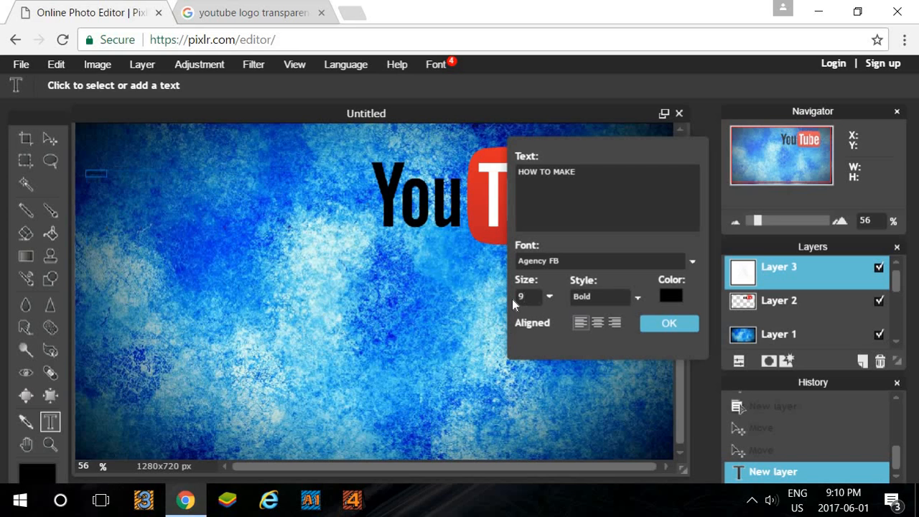
drag(603, 144, 609, 166)
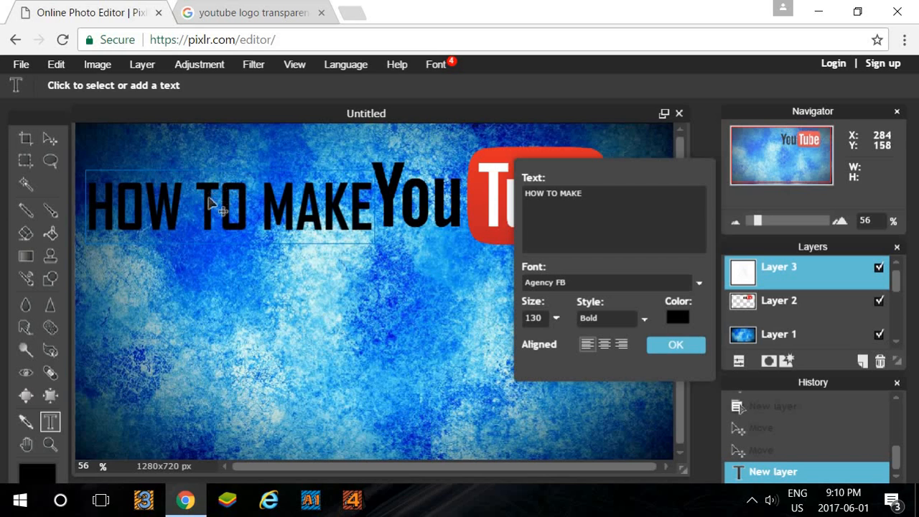
drag(208, 205, 202, 184)
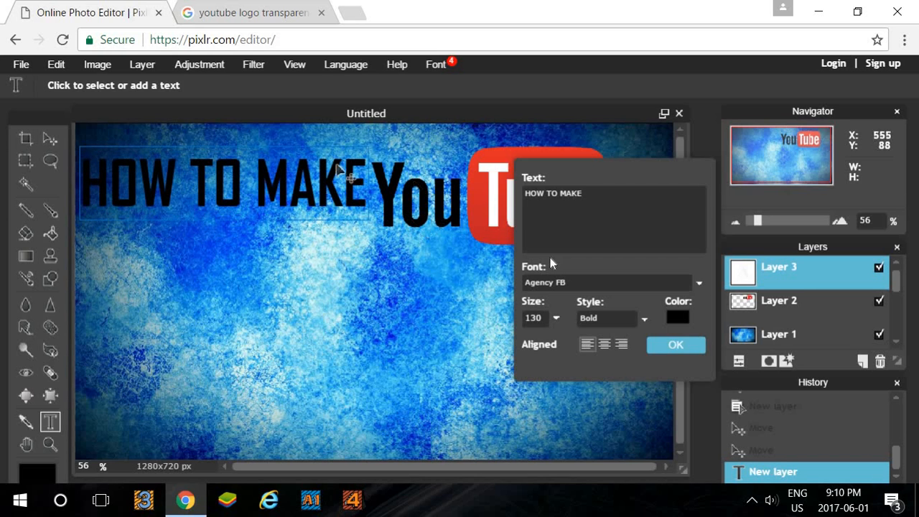
click(677, 346)
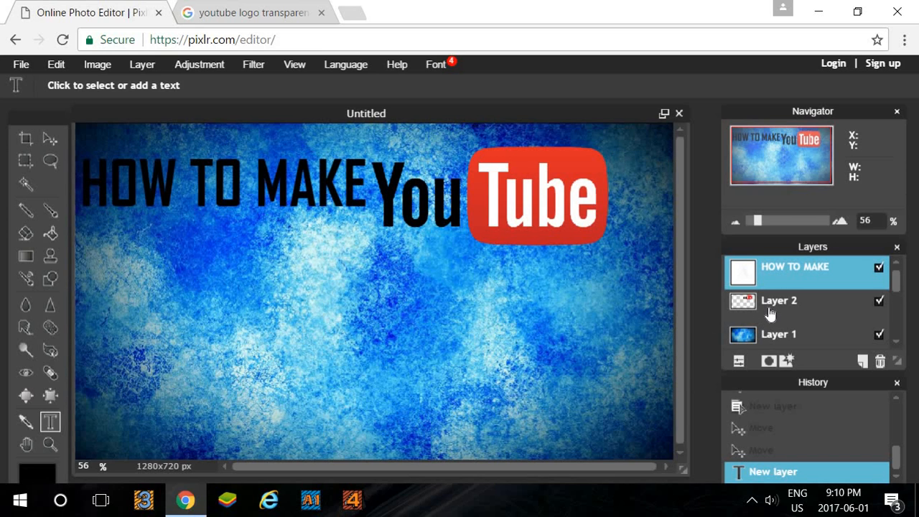
Step: Move the YouTube logo layer to the left side of the image, directly below the HOW TO MAKE text
click(50, 138)
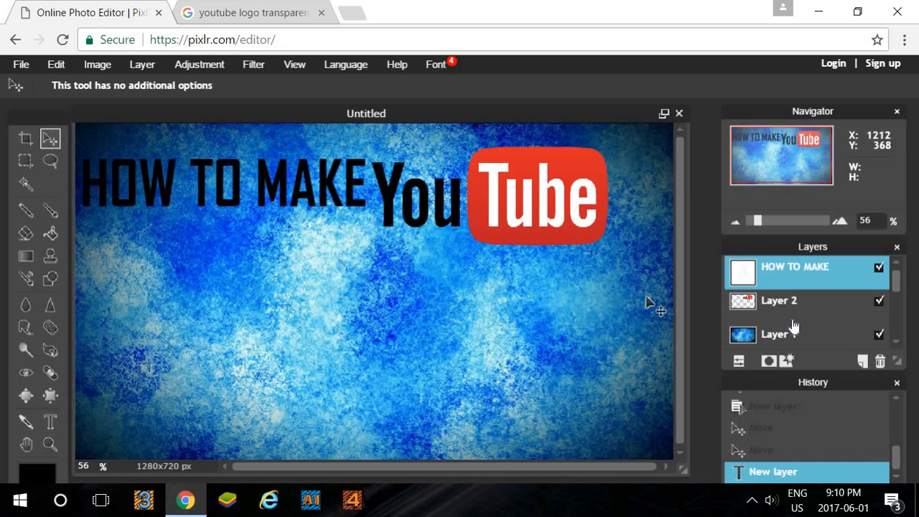
click(785, 316)
drag(589, 224, 261, 285)
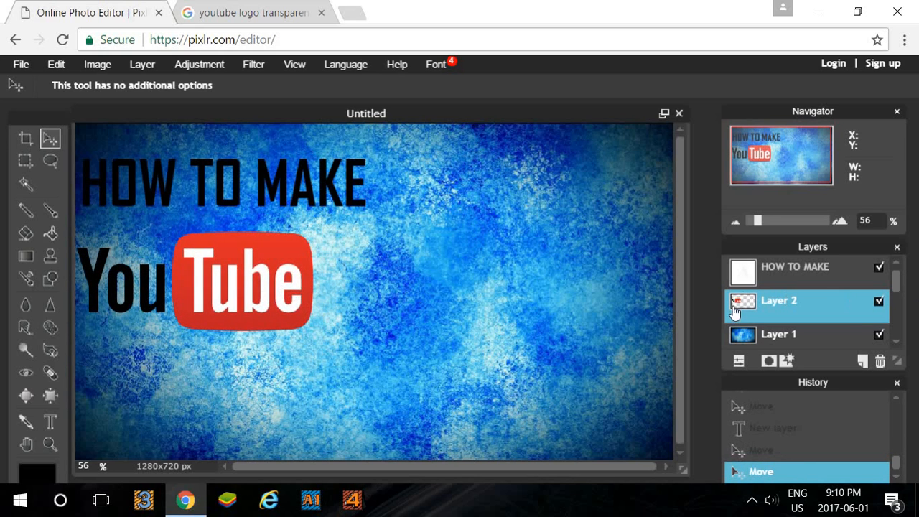
drag(203, 287, 217, 273)
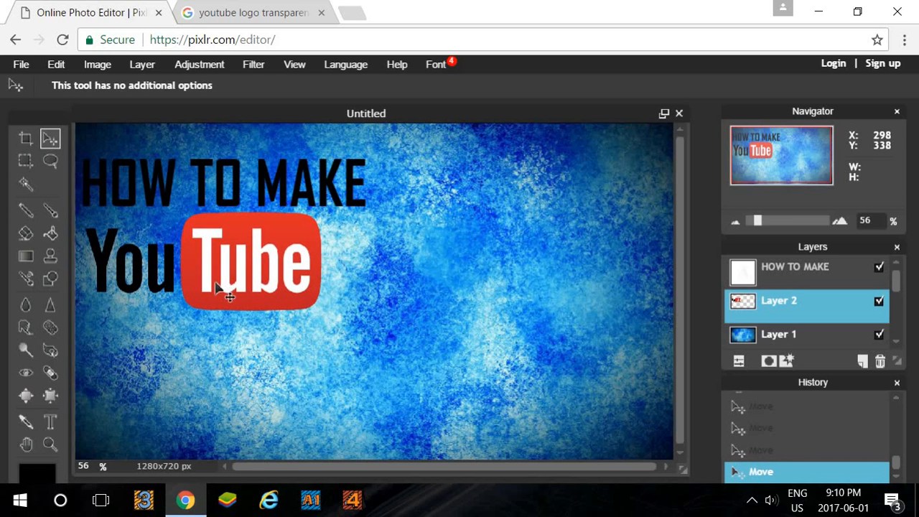
Step: Add the text THUMBNAILS below the YouTube logo in Agency FB at size 130
click(55, 415)
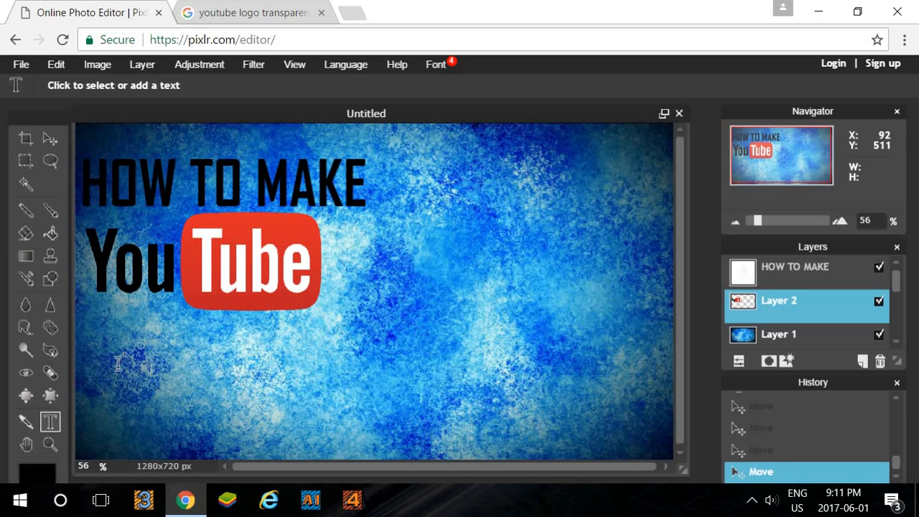
click(318, 344)
drag(299, 400, 472, 220)
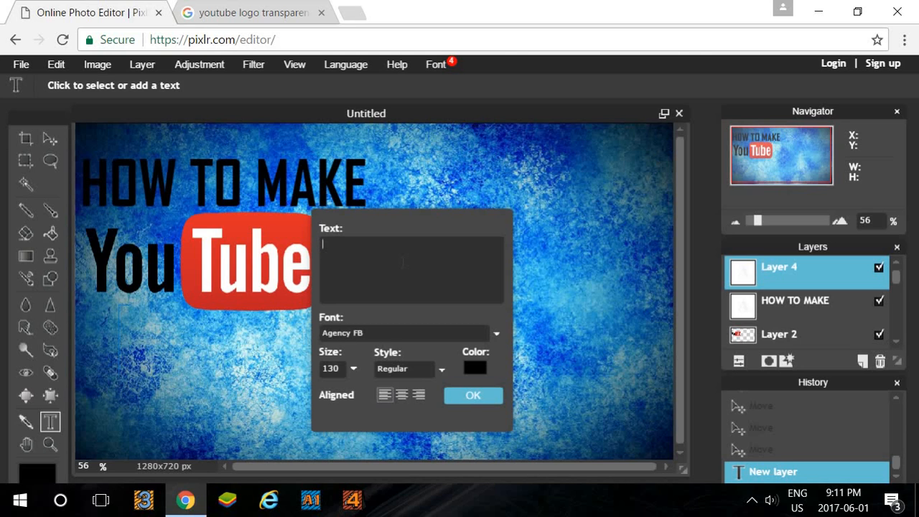
text(THUMBNAILS)
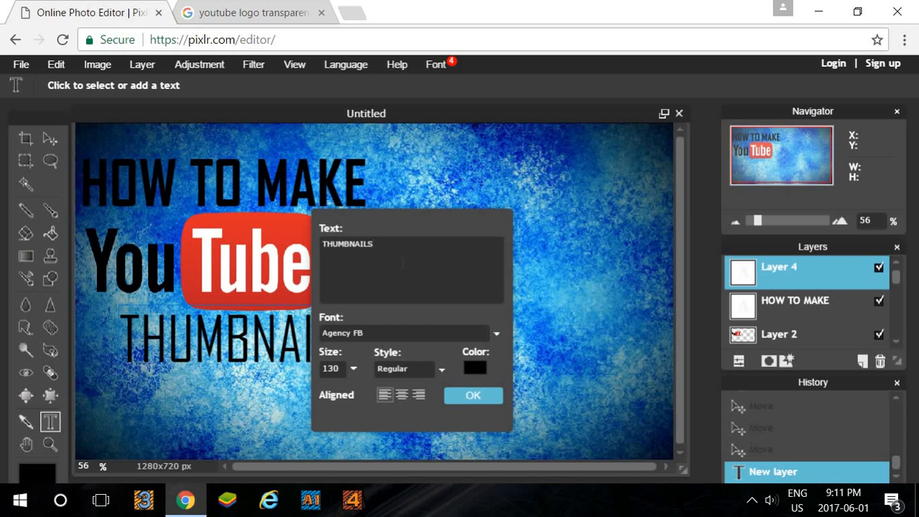
drag(467, 213, 586, 163)
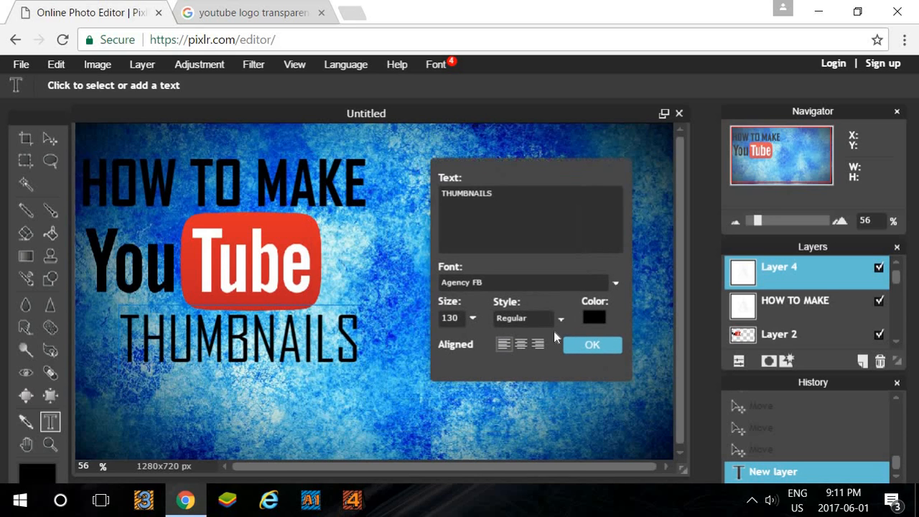
Step: Make the THUMBNAILS text Bold and centre it below the YouTube logo
click(528, 318)
click(524, 349)
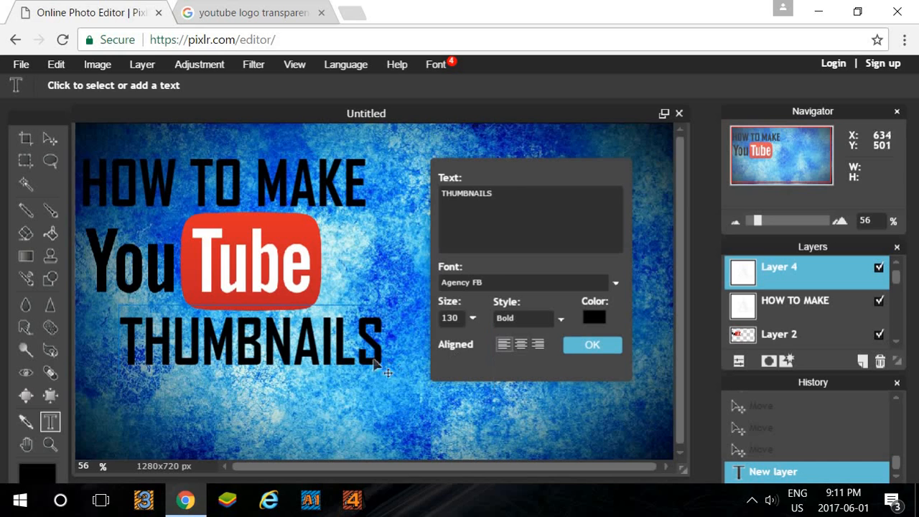
drag(300, 355, 276, 365)
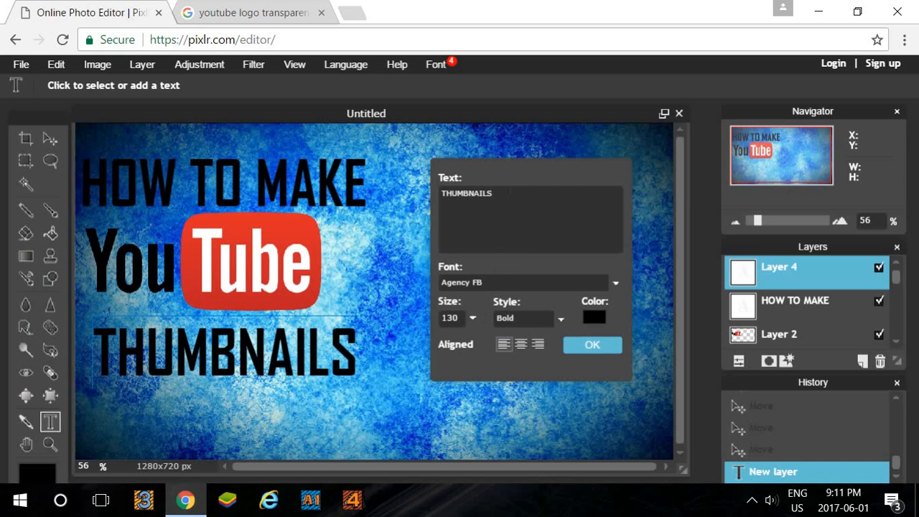
drag(517, 180, 520, 164)
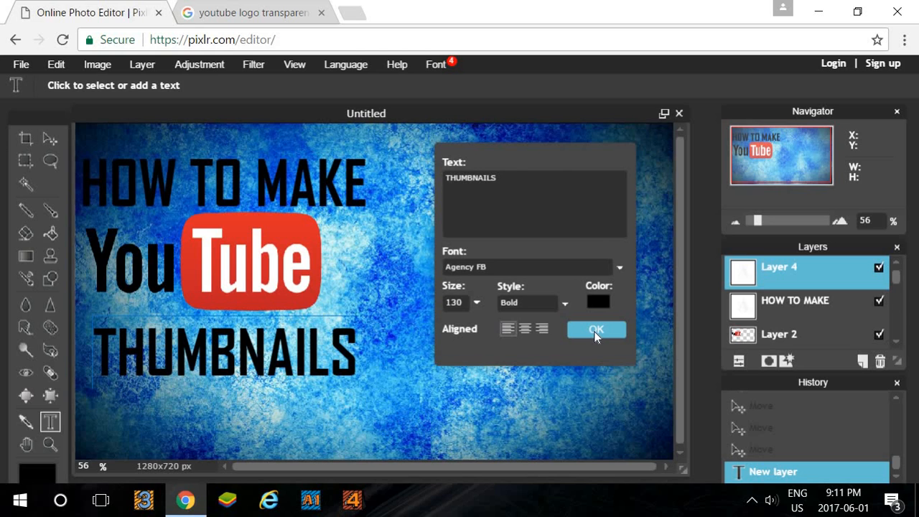
click(594, 331)
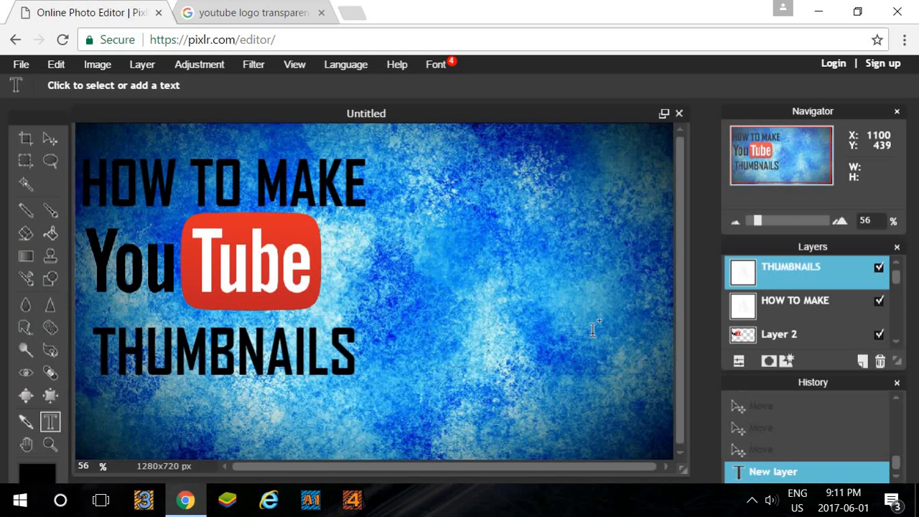
Step: Rasterize the THUMBNAILS layer and free transform it larger, tilted slightly upward to the right, below the logo
right_click(765, 279)
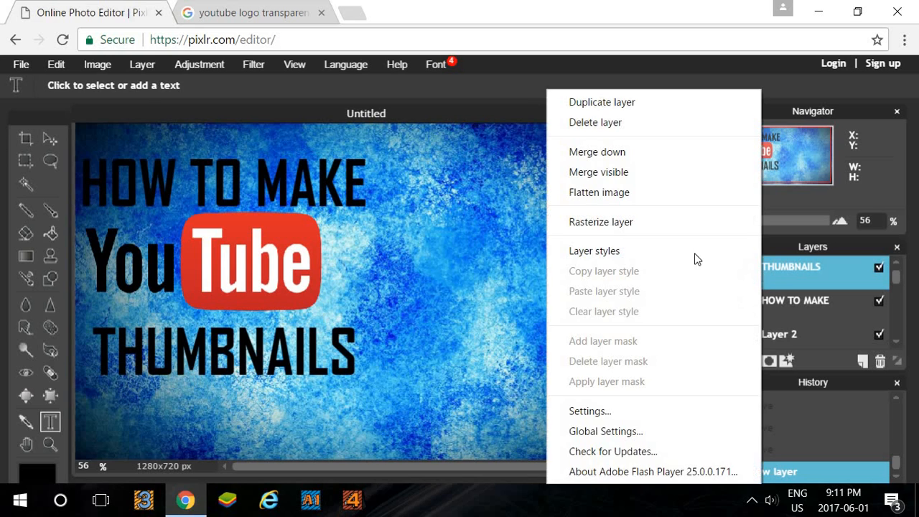
click(611, 224)
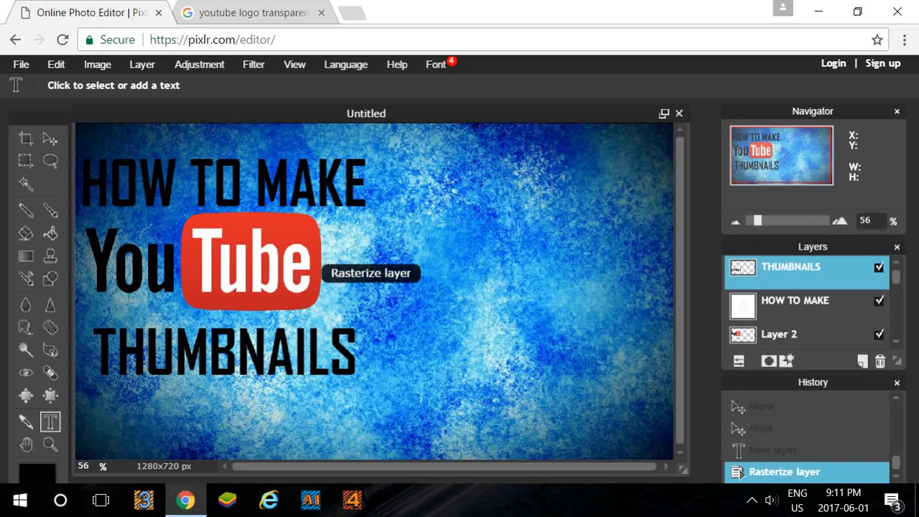
click(63, 63)
click(79, 188)
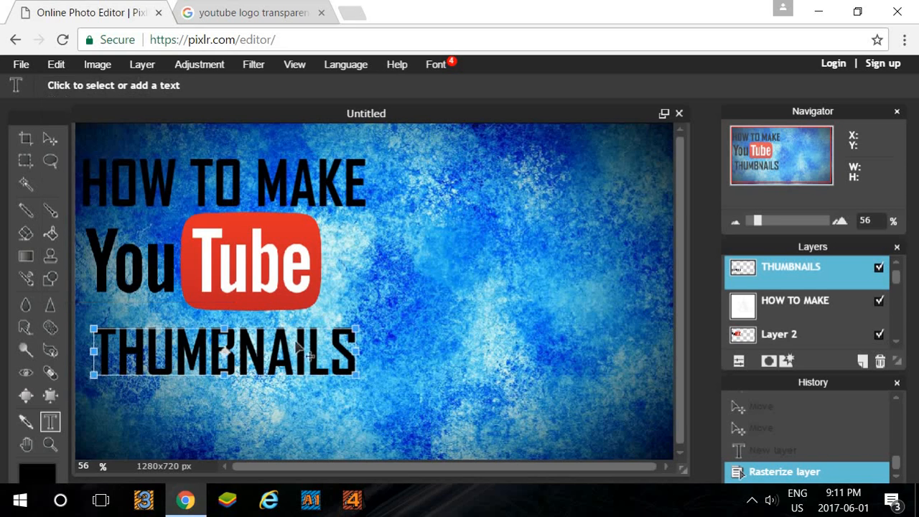
drag(354, 381, 365, 366)
mouse_move(336, 372)
mouse_down()
mouse_move(375, 378)
mouse_move(333, 376)
mouse_up()
drag(234, 355, 227, 329)
drag(273, 368, 268, 375)
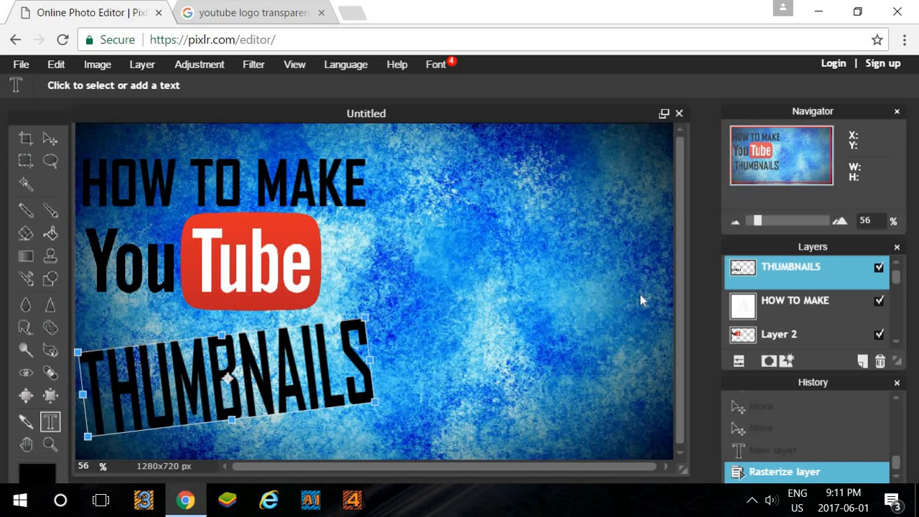
click(724, 307)
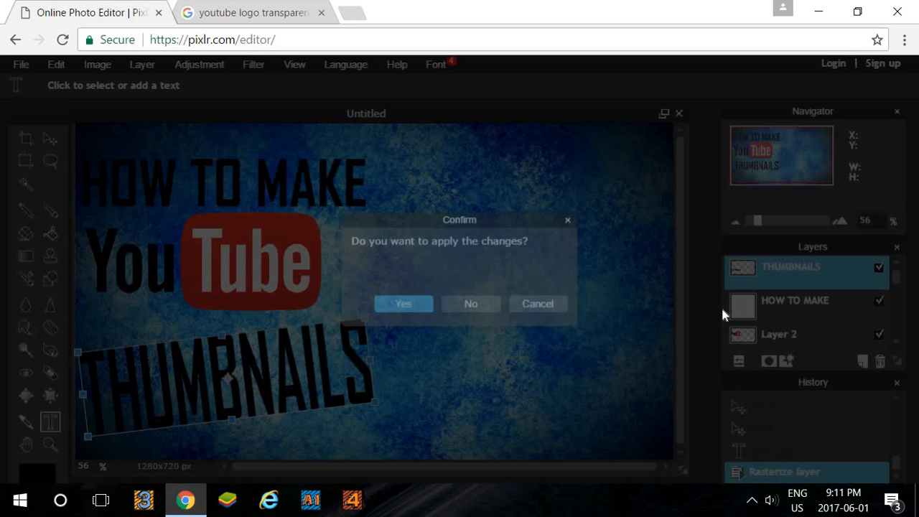
click(401, 306)
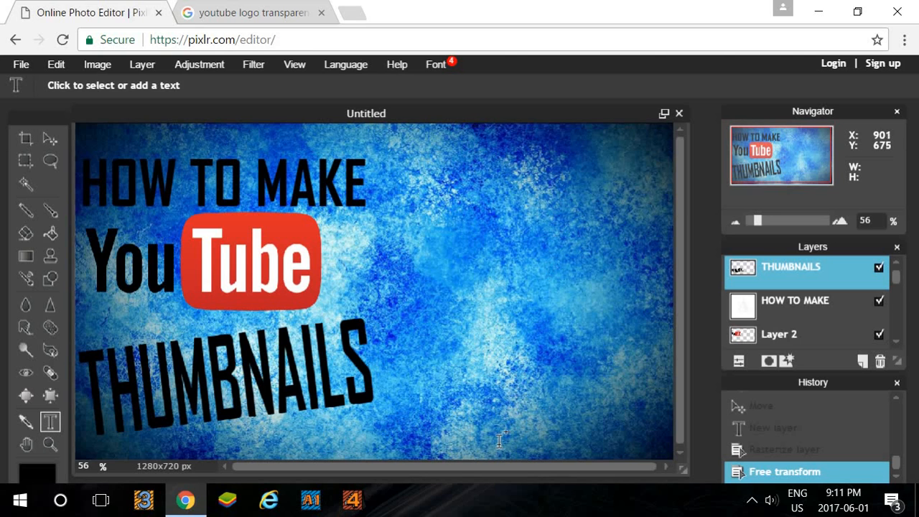
Step: Add the text FOR FREE in the lower right area of the image in Agency FB at size 100
click(468, 432)
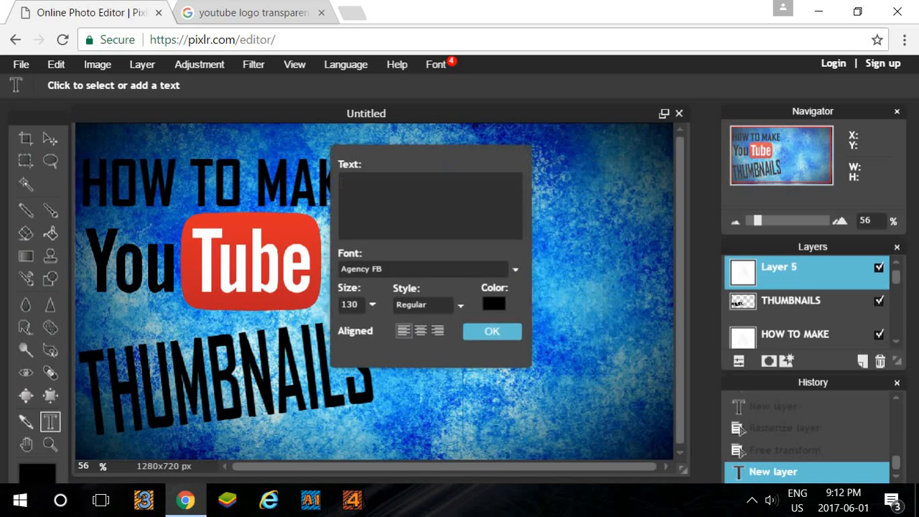
text(F)
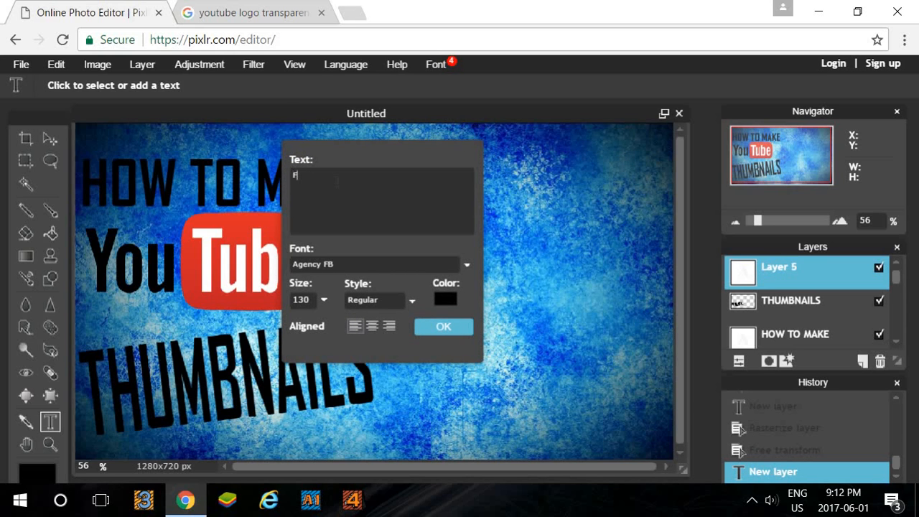
text(OR FREE)
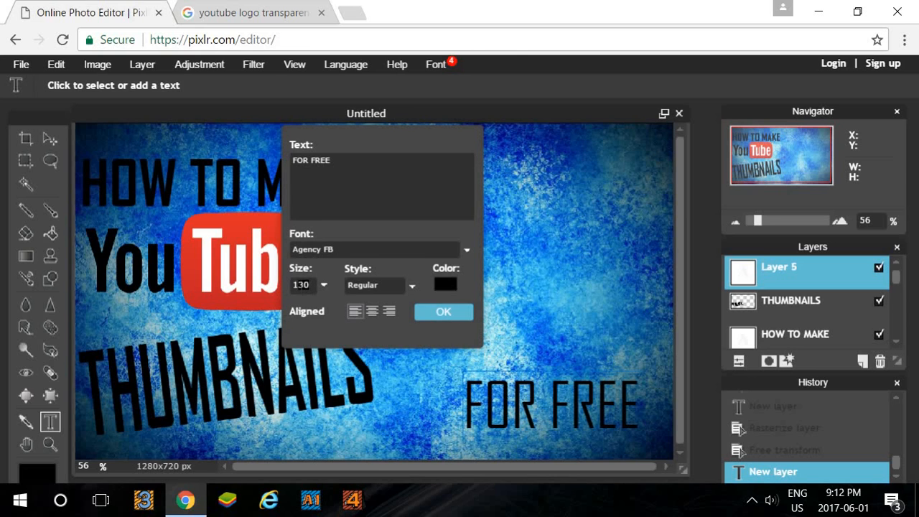
text(00)
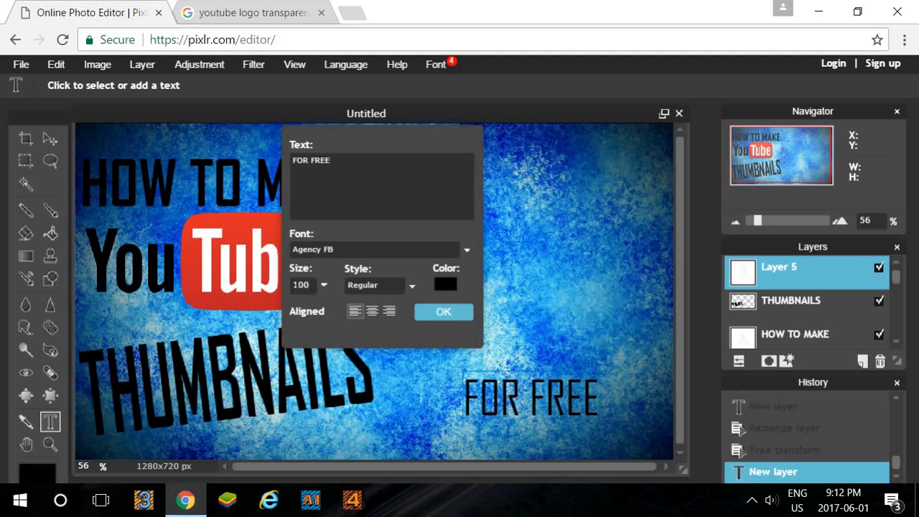
Step: Set the FOR FREE text's color to bright blue, 001aff
drag(427, 152, 408, 140)
click(424, 271)
drag(511, 99, 354, 113)
mouse_move(199, 171)
mouse_down()
mouse_move(189, 170)
mouse_move(119, 279)
mouse_up()
click(165, 263)
mouse_move(190, 278)
mouse_down()
mouse_move(208, 260)
mouse_move(234, 256)
mouse_move(212, 260)
mouse_move(189, 249)
mouse_up()
drag(126, 278, 141, 294)
drag(194, 263, 302, 265)
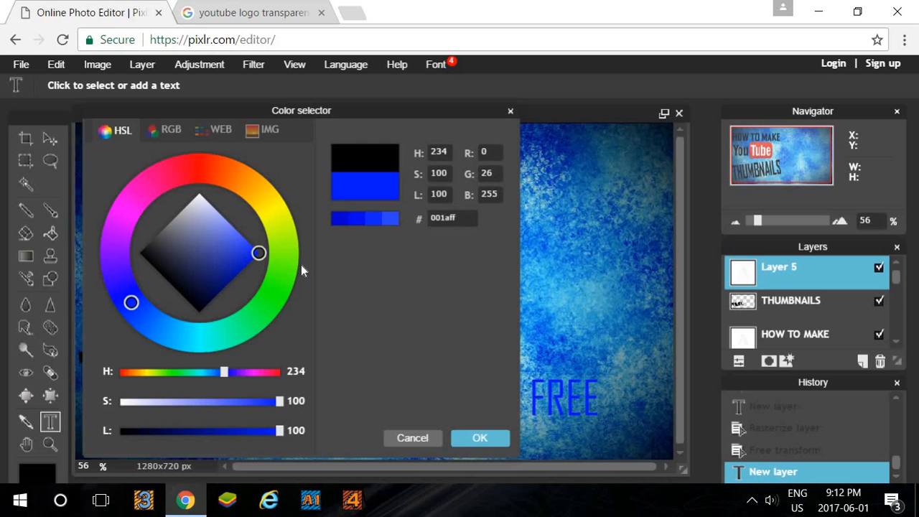
click(477, 438)
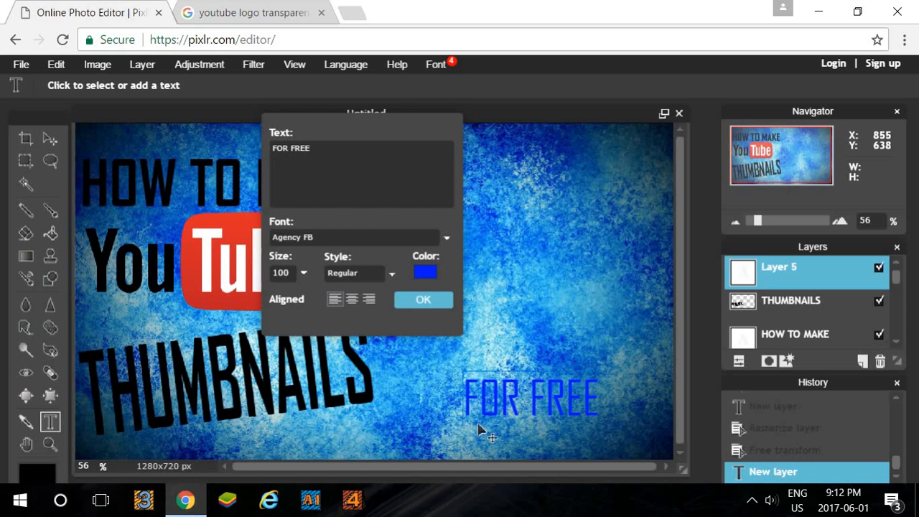
Step: Make the FOR FREE text Bold at size 100 and apply the text settings
click(352, 273)
click(360, 308)
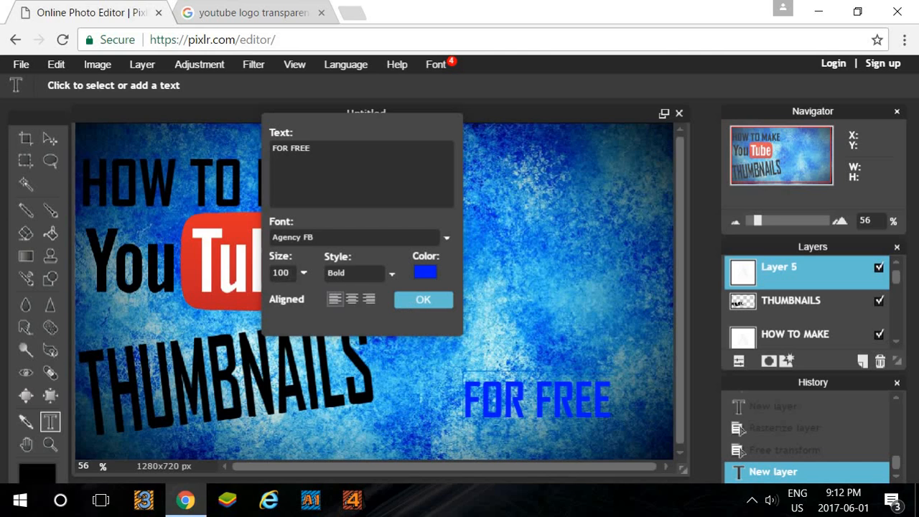
text(75)
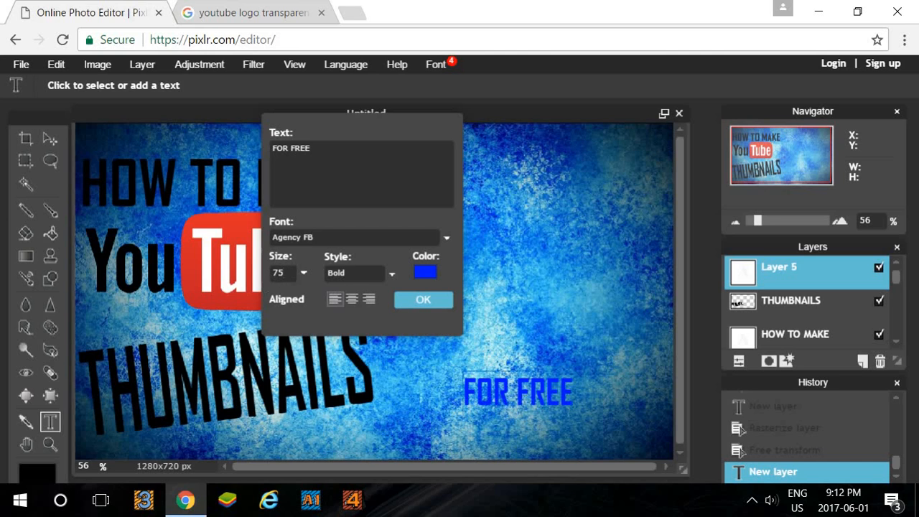
key(BackSpace)
key(BackSpace)
text(100)
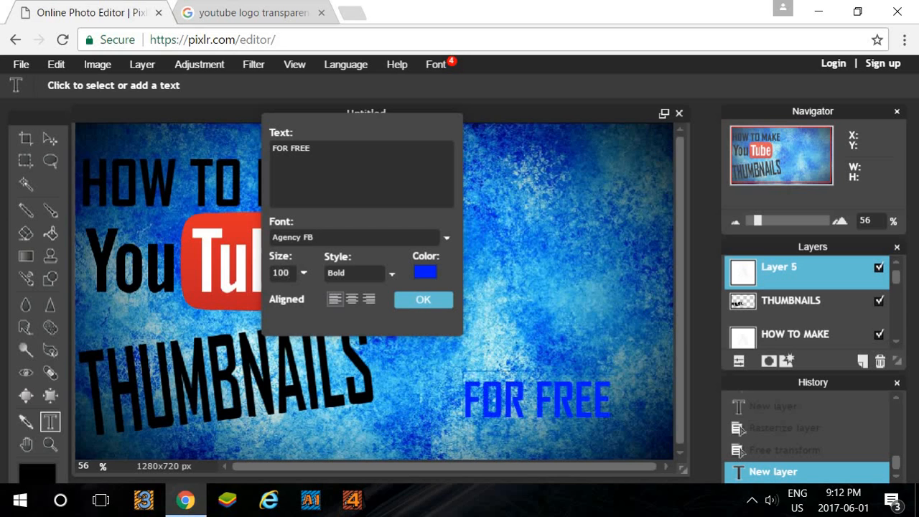
click(423, 300)
Step: Rasterize the FOR FREE layer and free transform it larger, tilted steeply upward to the right, in the image's lower right corner
right_click(807, 277)
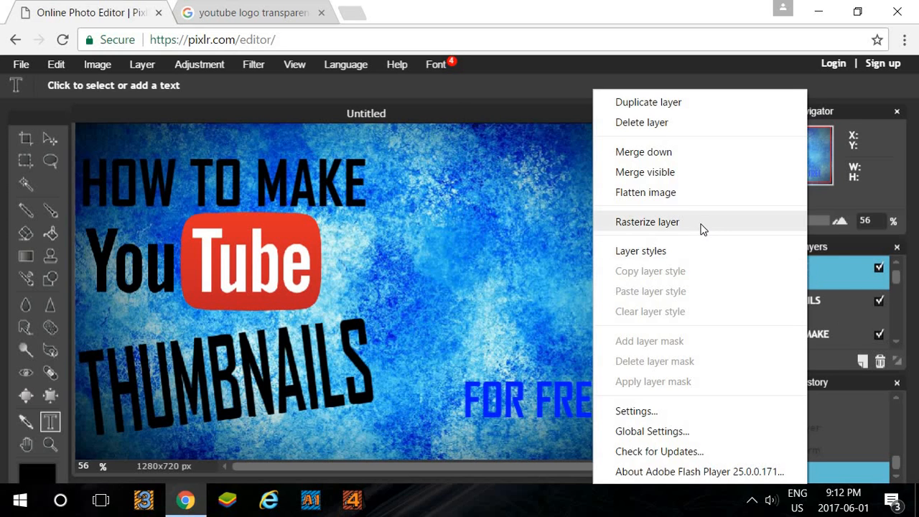
click(700, 223)
click(49, 63)
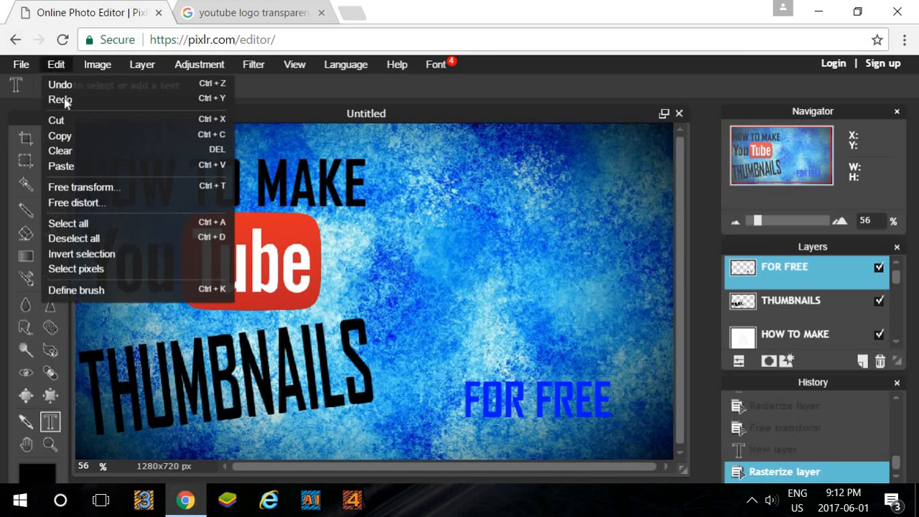
click(75, 184)
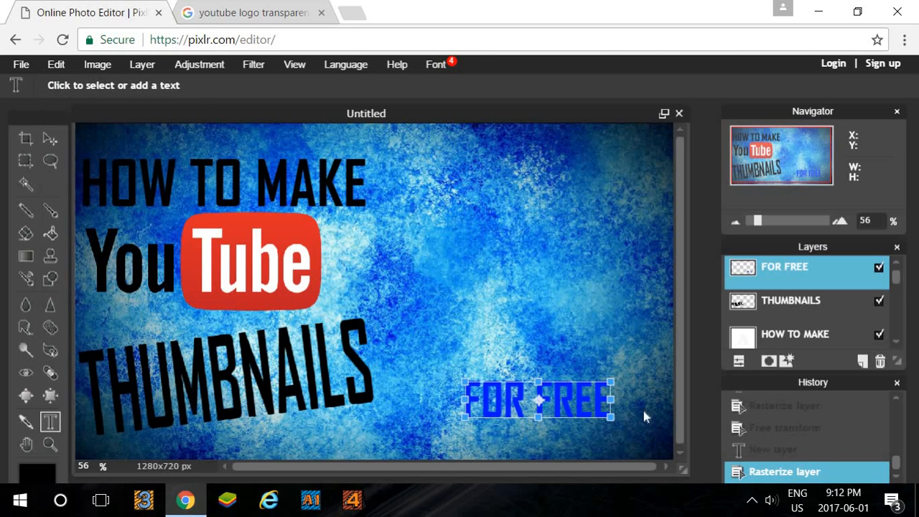
drag(617, 418, 636, 355)
drag(579, 382, 637, 362)
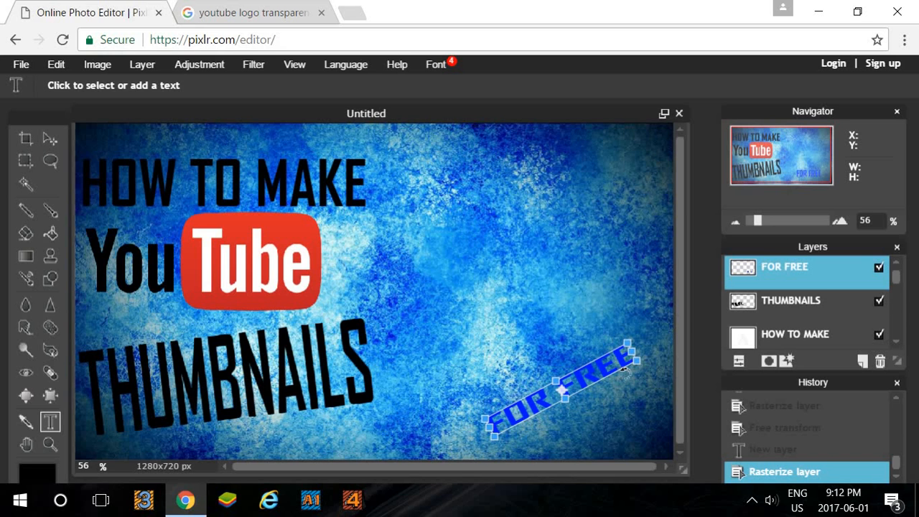
click(612, 372)
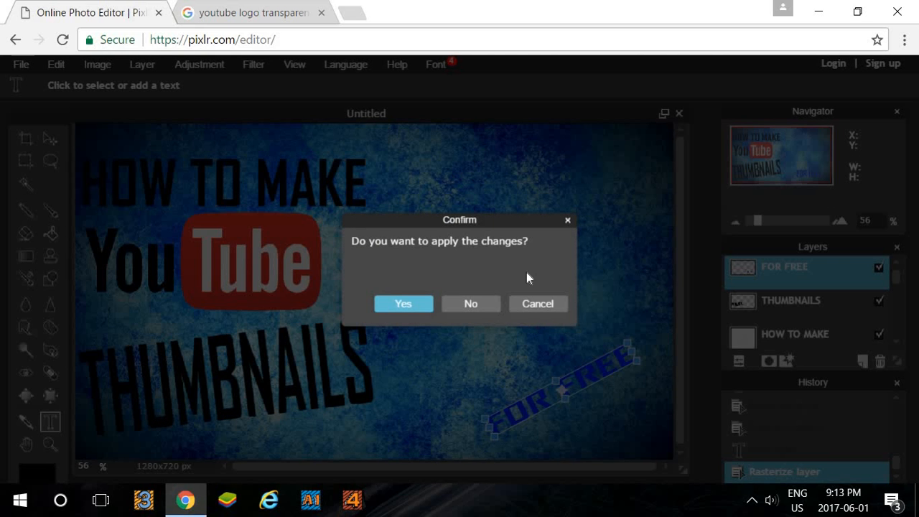
click(568, 222)
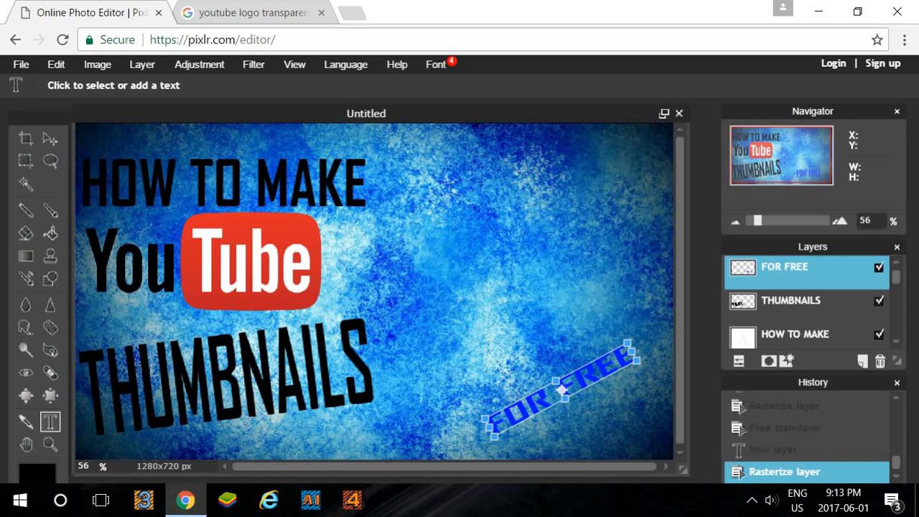
drag(566, 400, 633, 391)
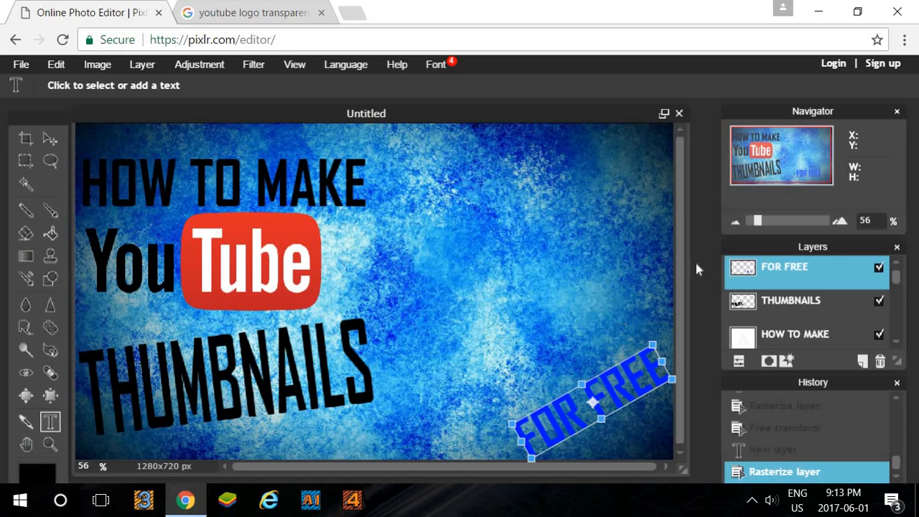
click(663, 282)
click(404, 306)
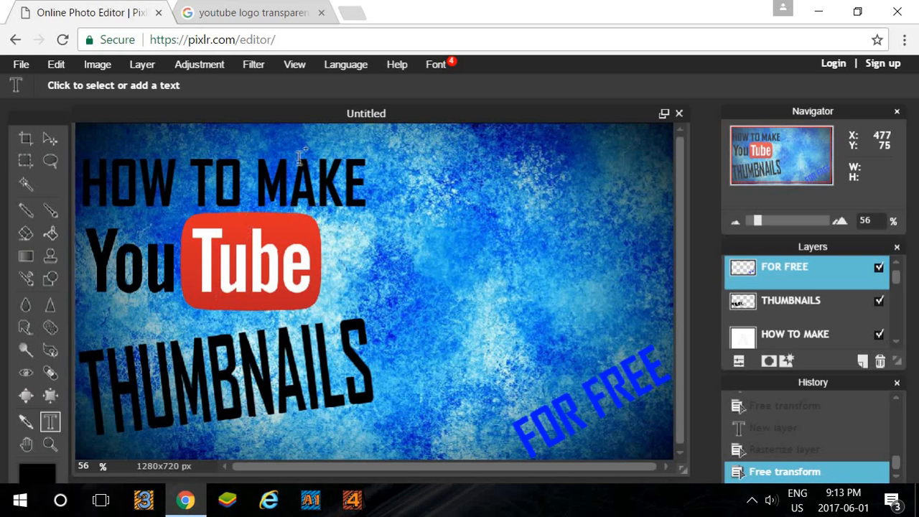
Step: Open the FOR FREE layer's styles and preview inner glow, outer glow, bevel and inner shadow one at a time
right_click(775, 281)
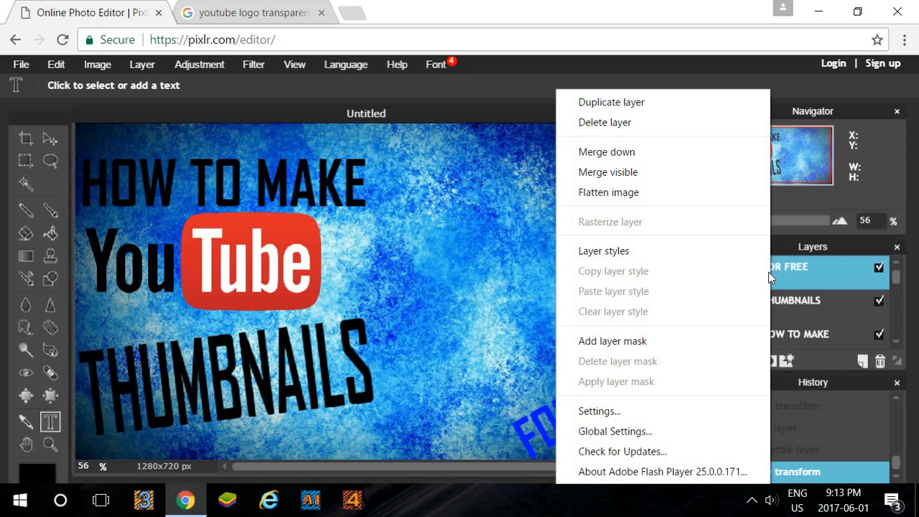
click(603, 252)
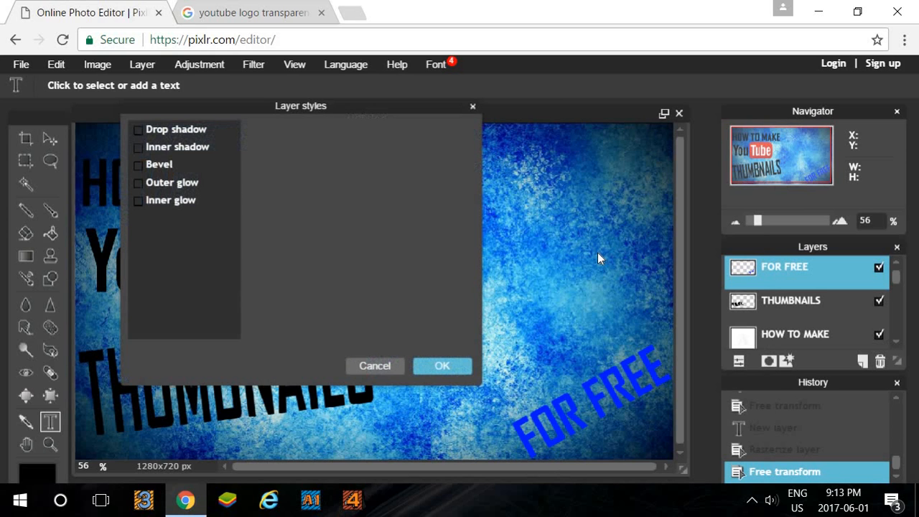
click(139, 201)
click(139, 200)
click(139, 183)
click(137, 182)
click(139, 165)
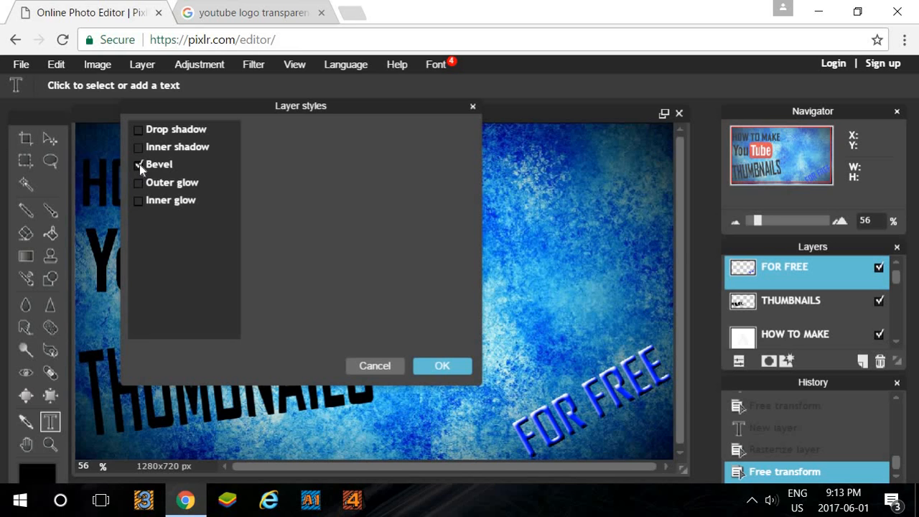
click(138, 164)
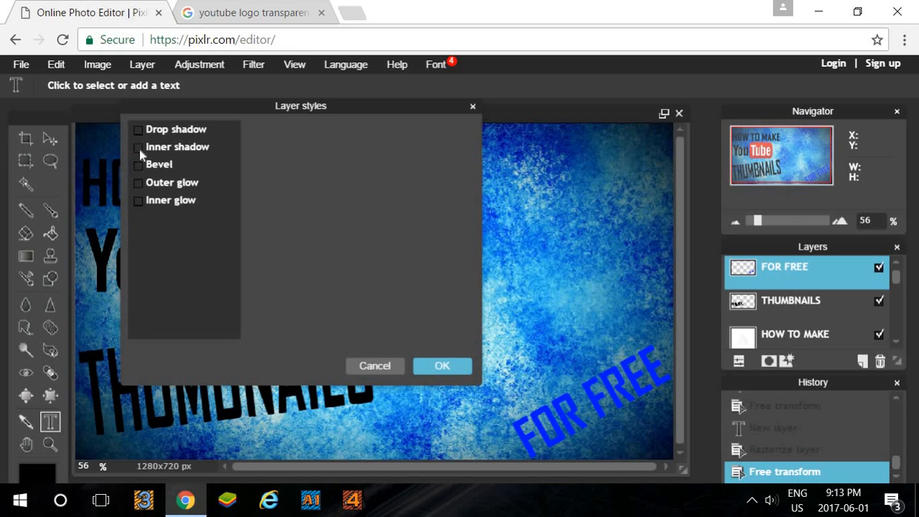
click(140, 147)
click(140, 148)
Step: Enable drop shadow, inner glow and outer glow on the FOR FREE layer, leaving inner shadow and bevel off
click(141, 130)
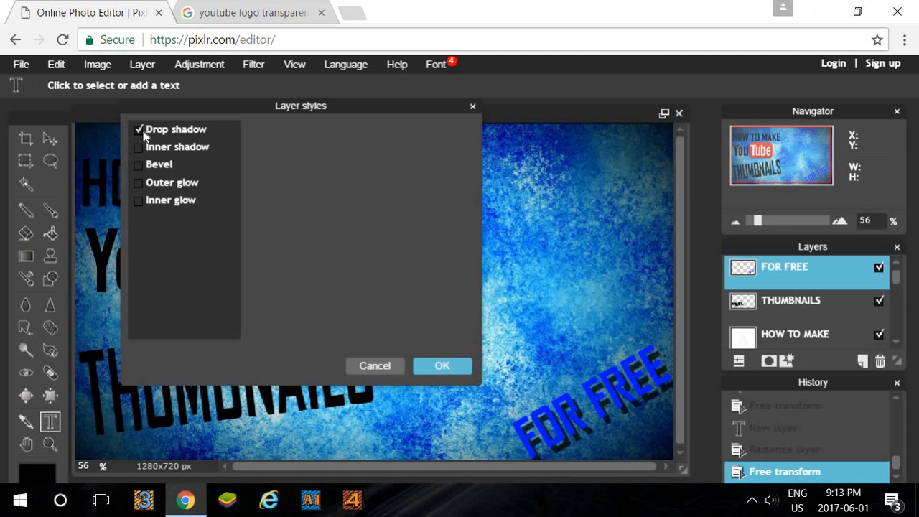
click(139, 201)
click(140, 184)
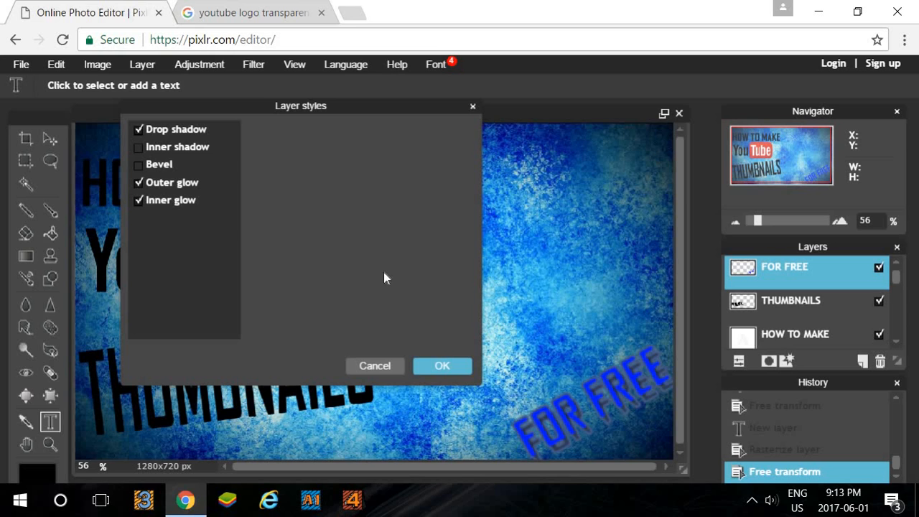
click(139, 148)
click(139, 148)
click(141, 165)
click(141, 165)
Step: Set the FOR FREE drop shadow to opacity 100, distance 10 and size 0, and apply the layer styles
click(181, 130)
drag(402, 146, 430, 176)
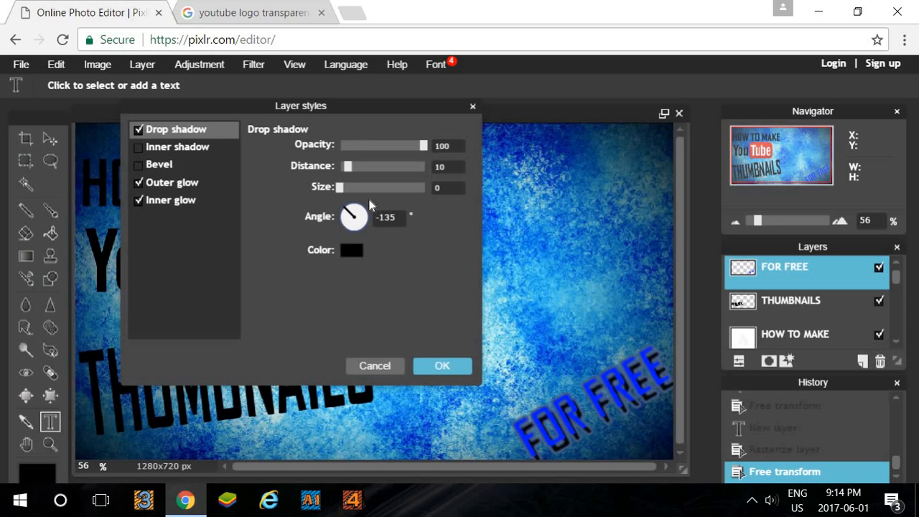
drag(351, 169, 452, 180)
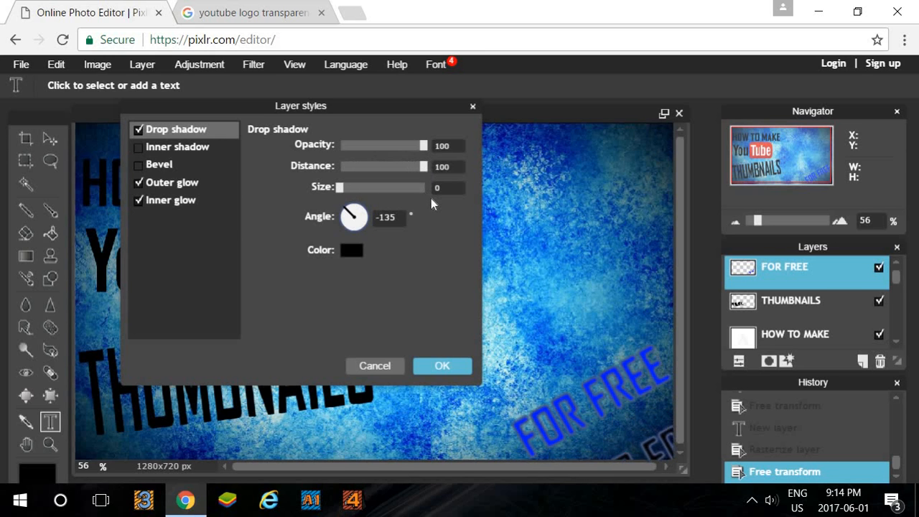
drag(388, 176, 357, 176)
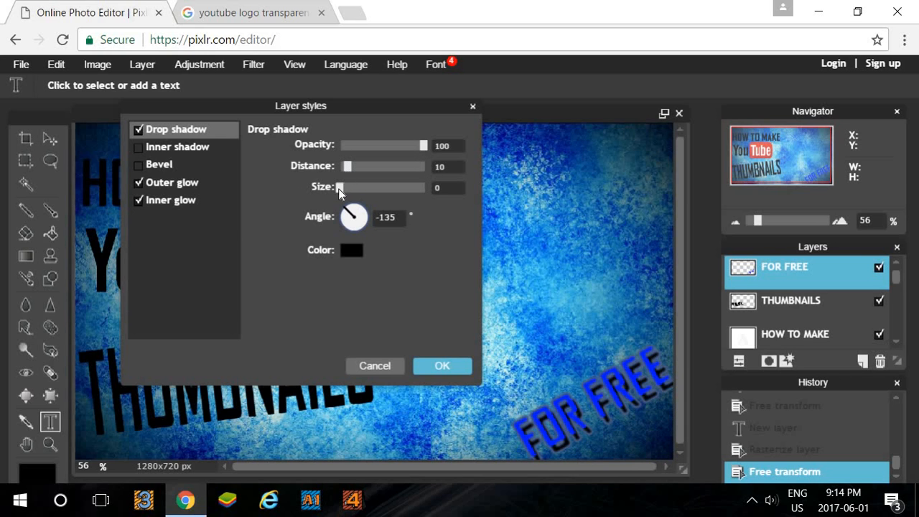
drag(343, 187, 323, 196)
click(436, 367)
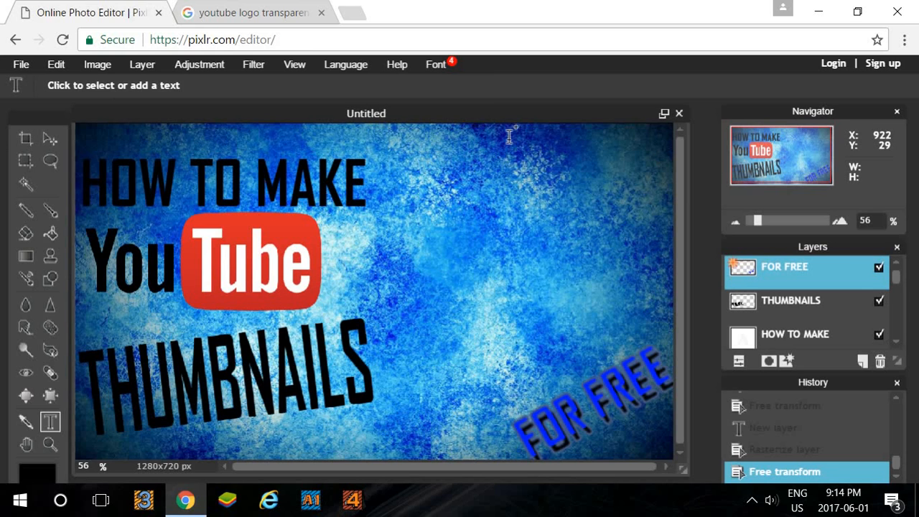
Step: Apply drop shadow and inner glow layer styles to the THUMBNAILS layer, leaving inner shadow, bevel and outer glow off
right_click(756, 305)
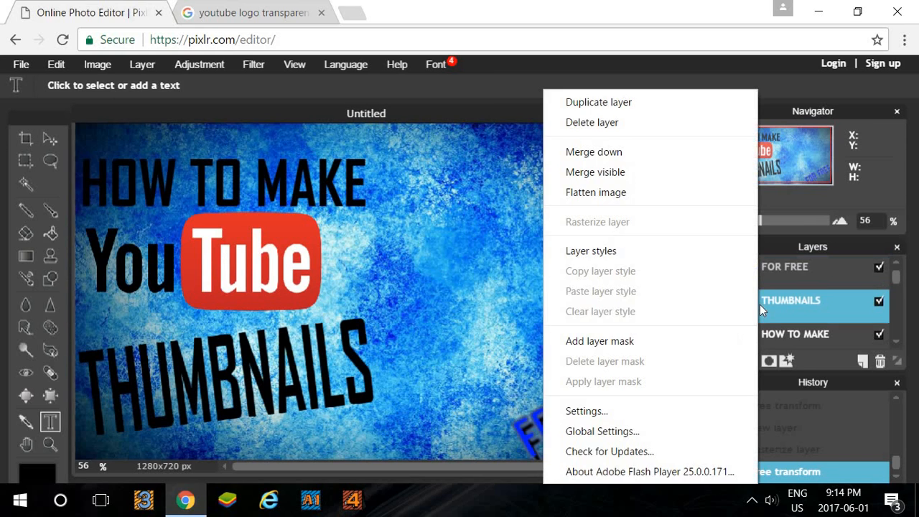
click(591, 251)
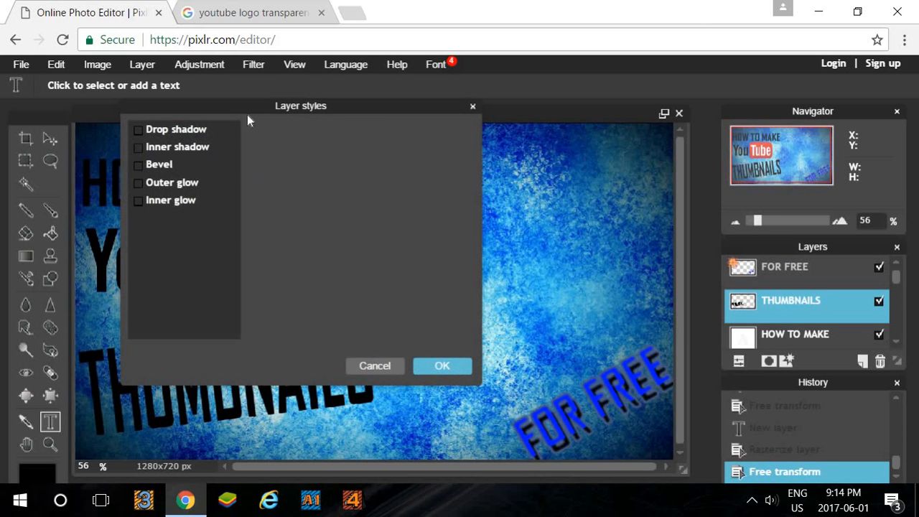
drag(273, 111, 519, 108)
click(453, 151)
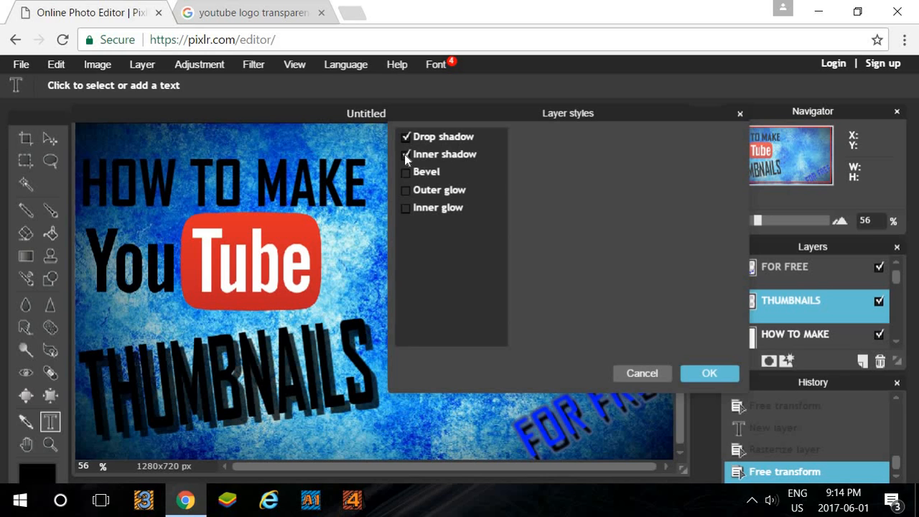
click(406, 173)
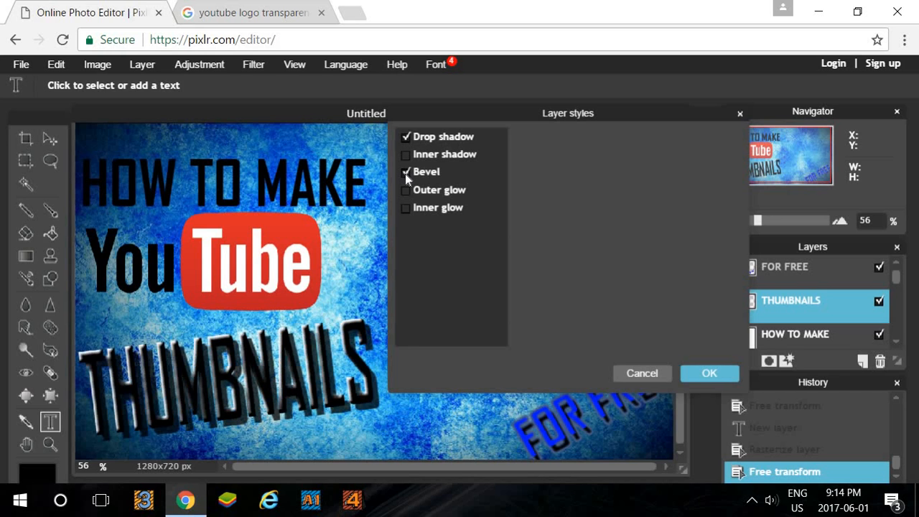
click(405, 174)
click(400, 189)
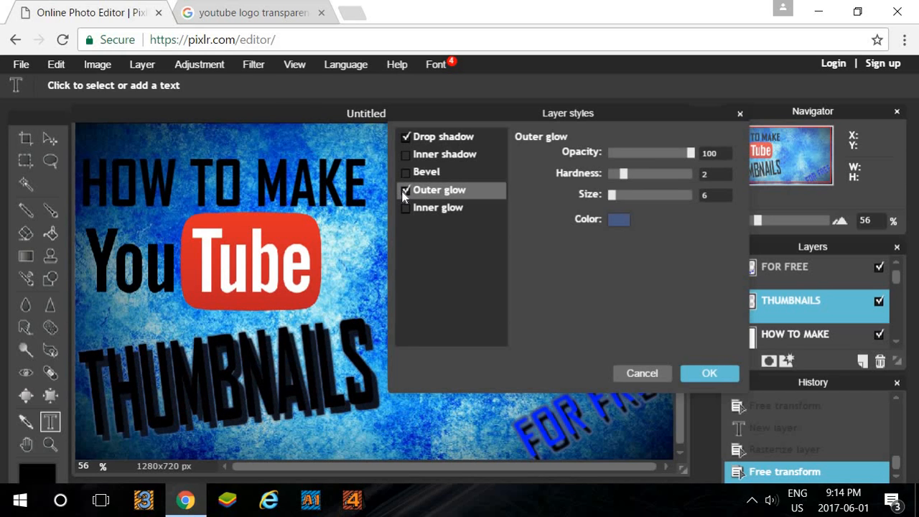
click(405, 190)
click(407, 207)
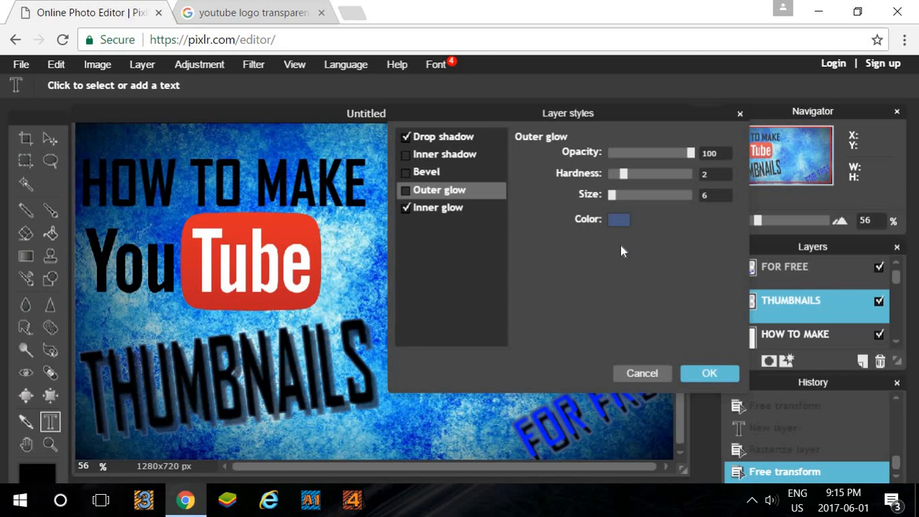
click(707, 377)
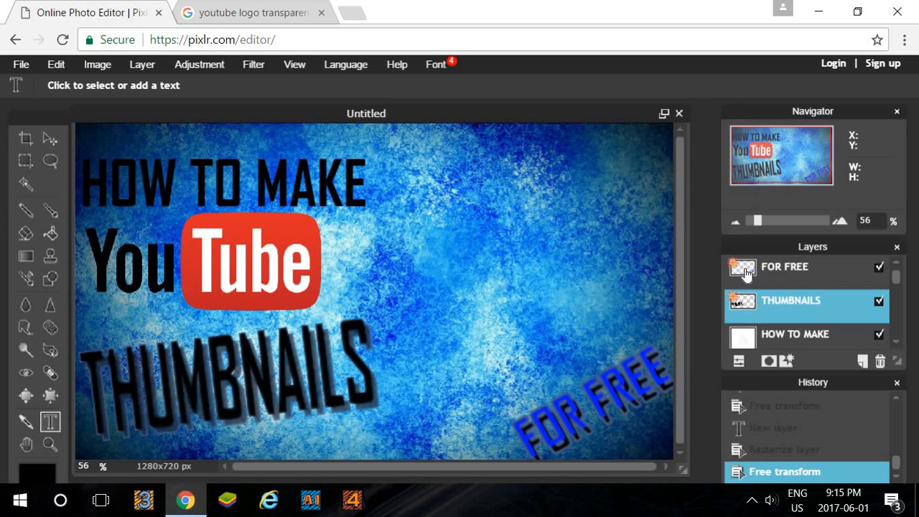
Step: Move the HOW TO MAKE layer above FOR FREE in the layer stack and select it
click(784, 345)
right_click(782, 338)
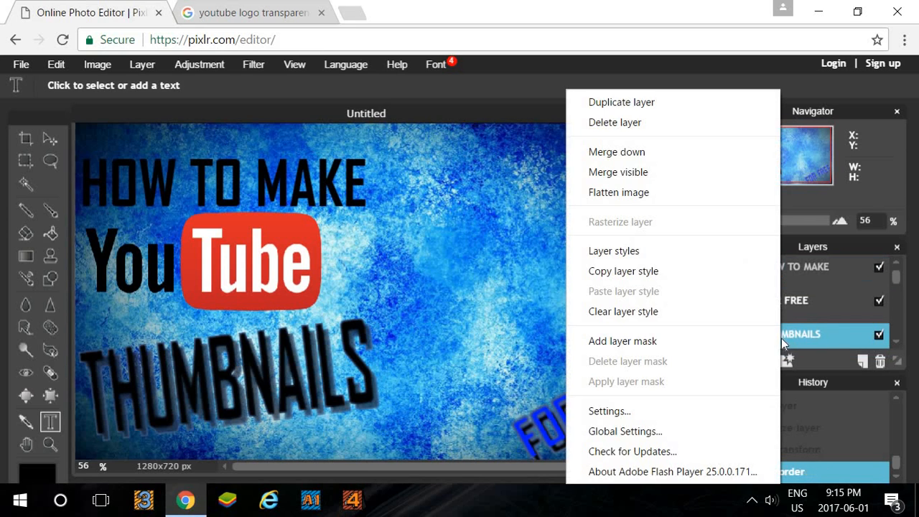
click(824, 270)
Step: Apply only a drop shadow layer style to the HOW TO MAKE layer after trying the other effects
right_click(822, 269)
click(692, 252)
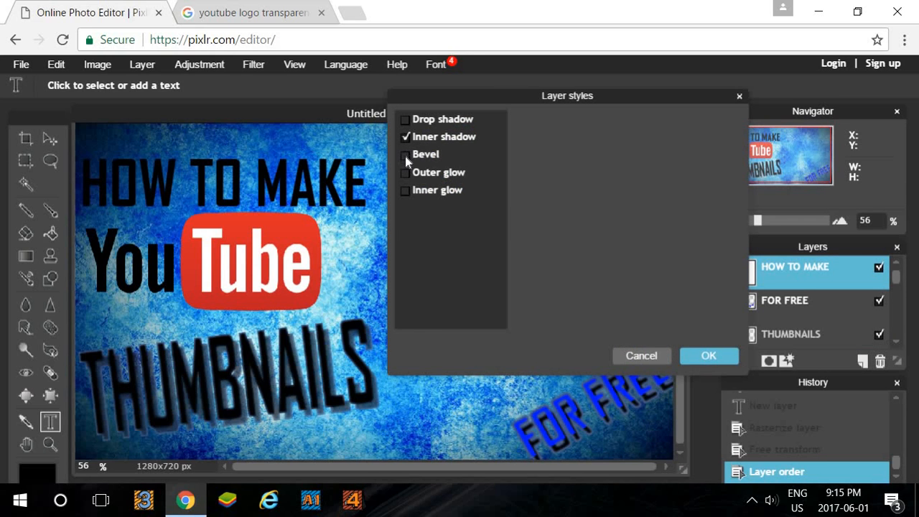
click(406, 137)
click(405, 154)
click(405, 153)
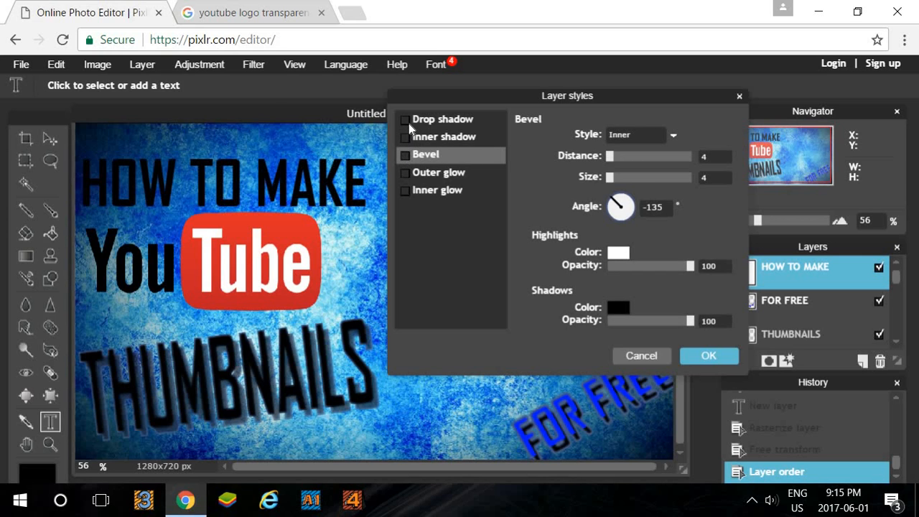
click(407, 121)
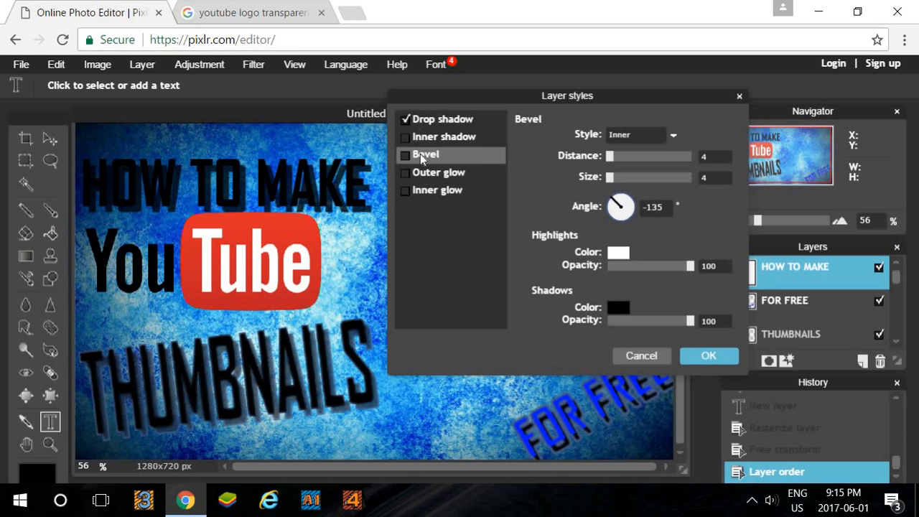
click(405, 191)
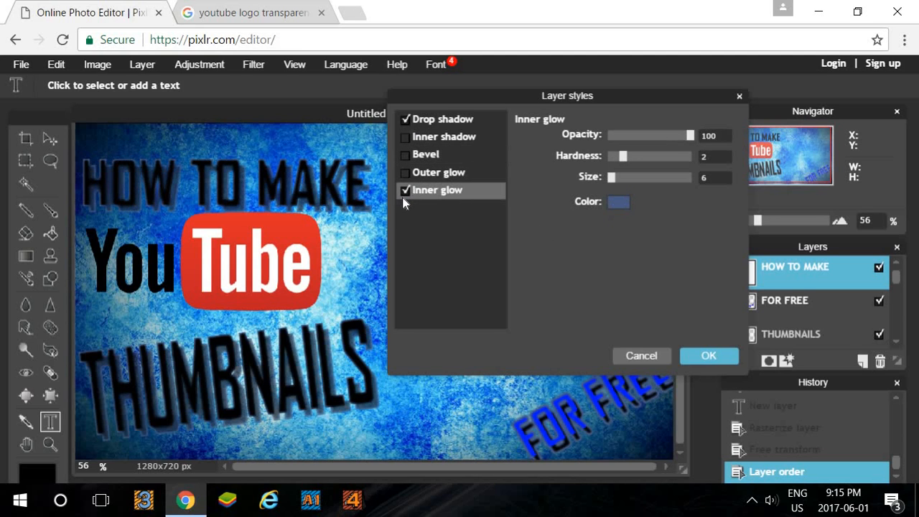
click(406, 173)
click(406, 172)
click(406, 190)
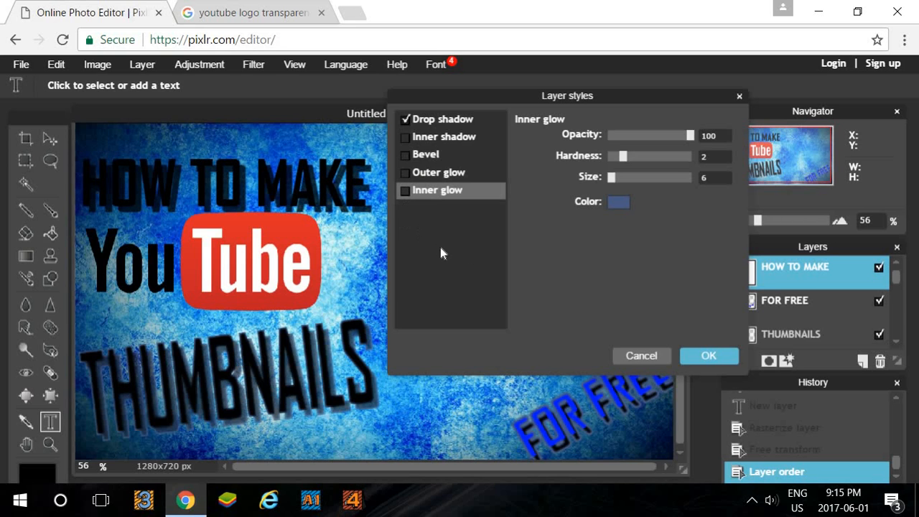
click(707, 356)
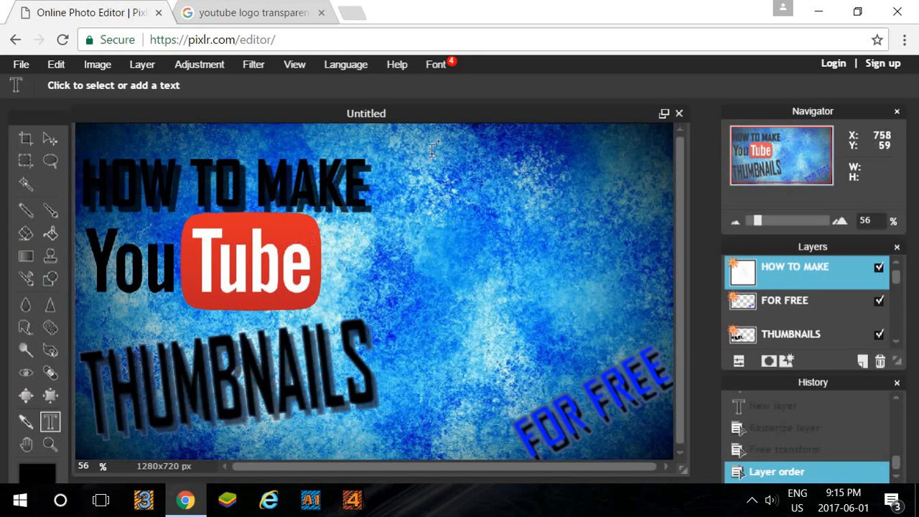
click(513, 136)
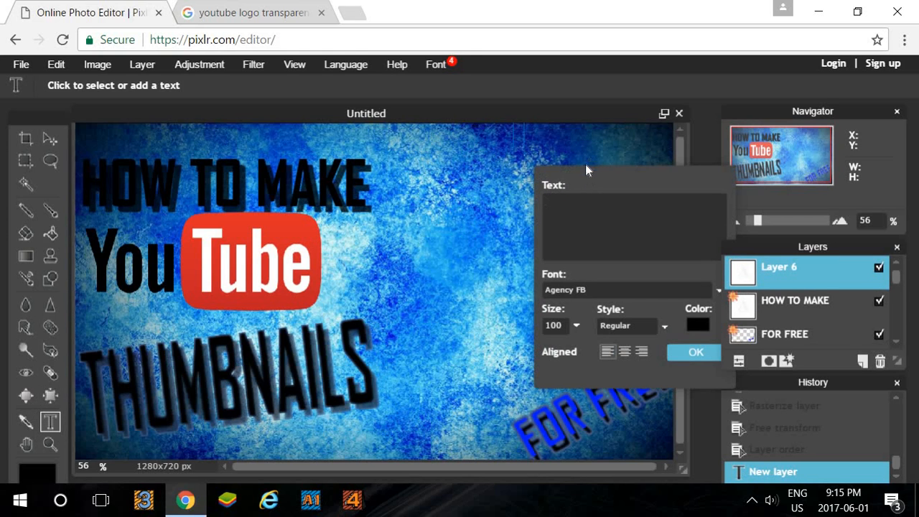
drag(585, 165, 585, 151)
key(i)
key(h)
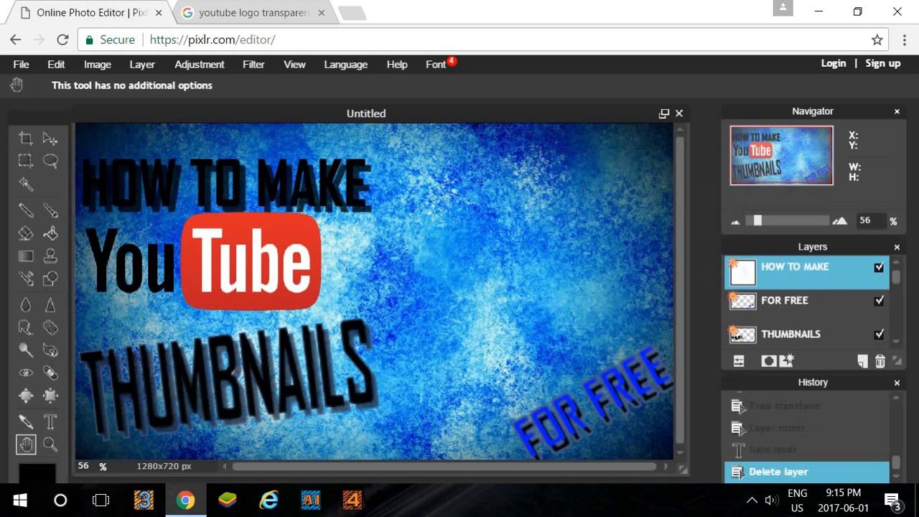
Step: Add the text WITH PIXLER in Agency FB at size 75 in the image's upper-right corner
click(52, 424)
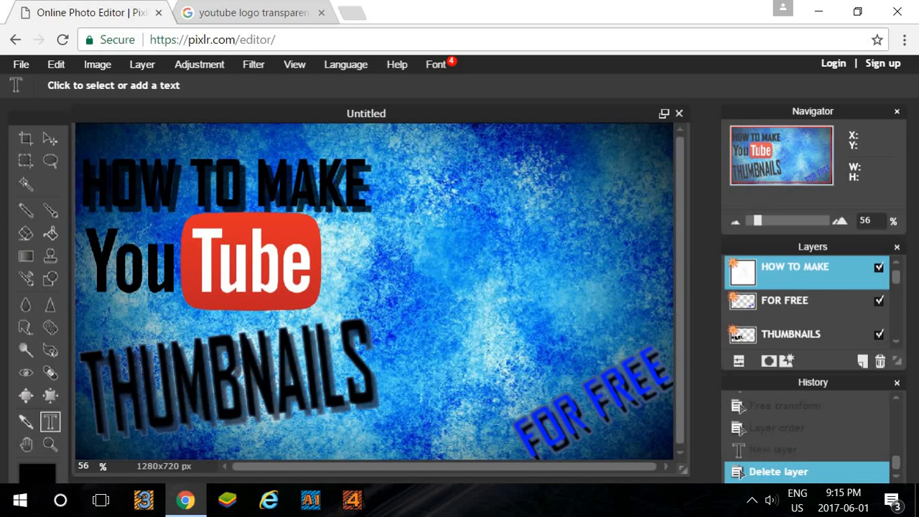
click(535, 160)
drag(603, 208, 500, 233)
text(WITH PIXLER)
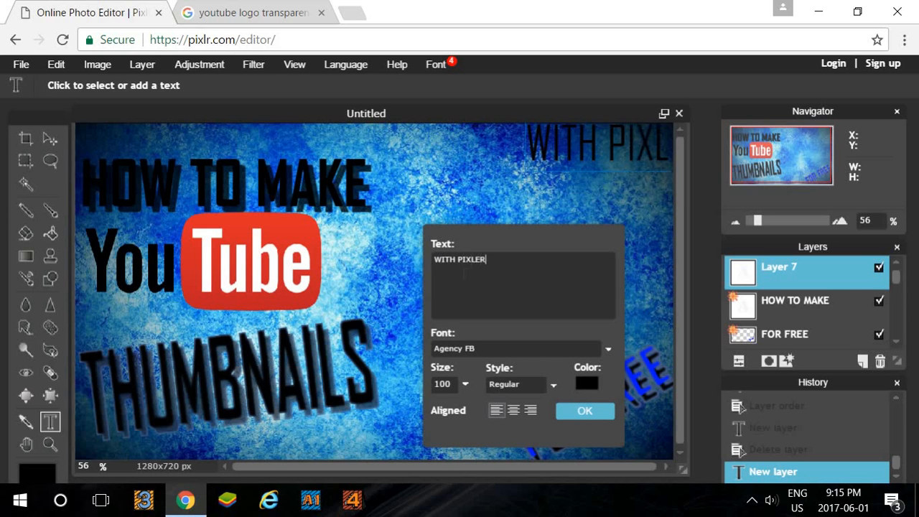
drag(573, 155, 552, 150)
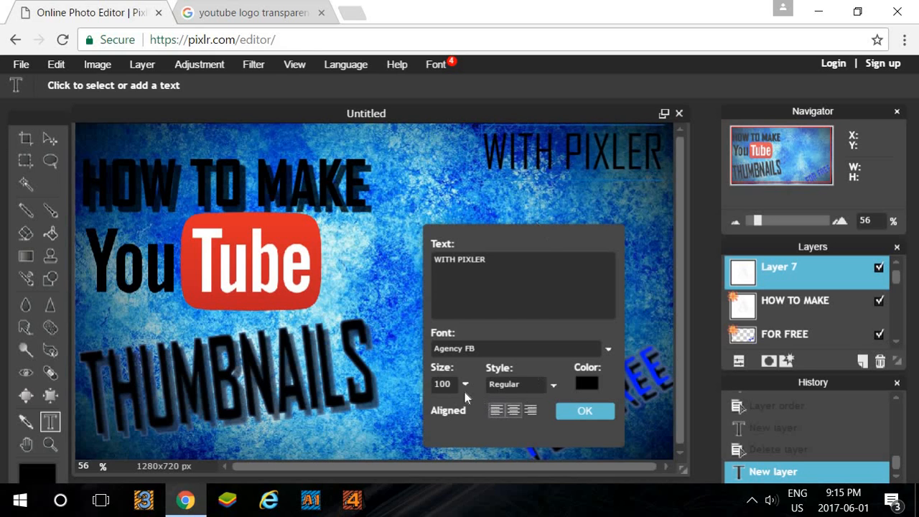
text(75)
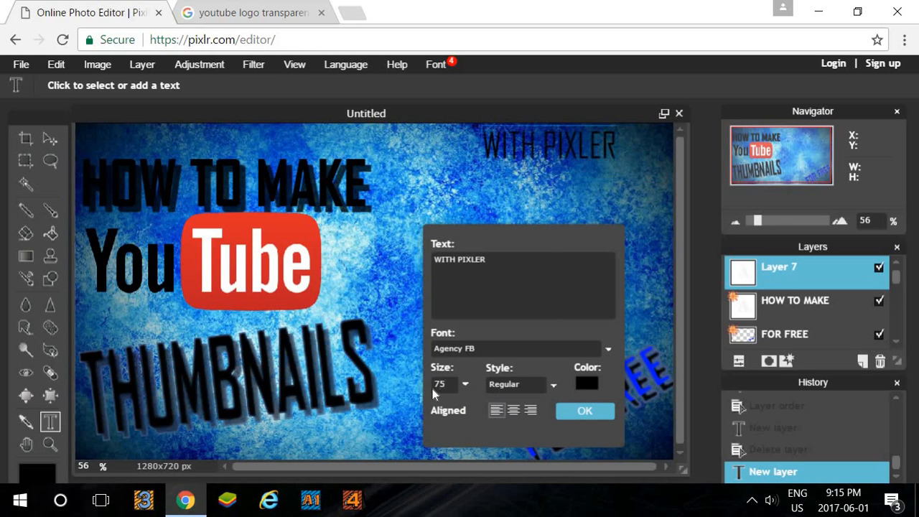
drag(559, 162, 597, 153)
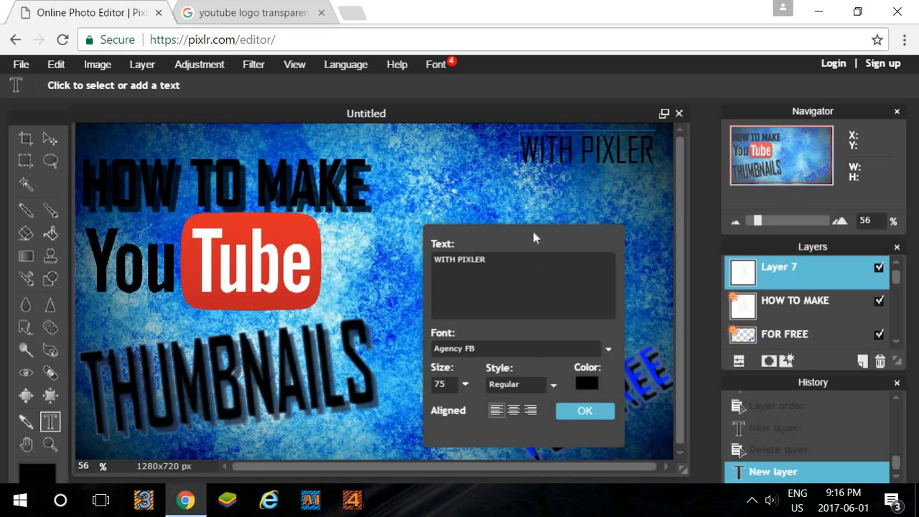
Step: Set the WITH PIXLER text color to grey 787373 and commit the text
click(585, 386)
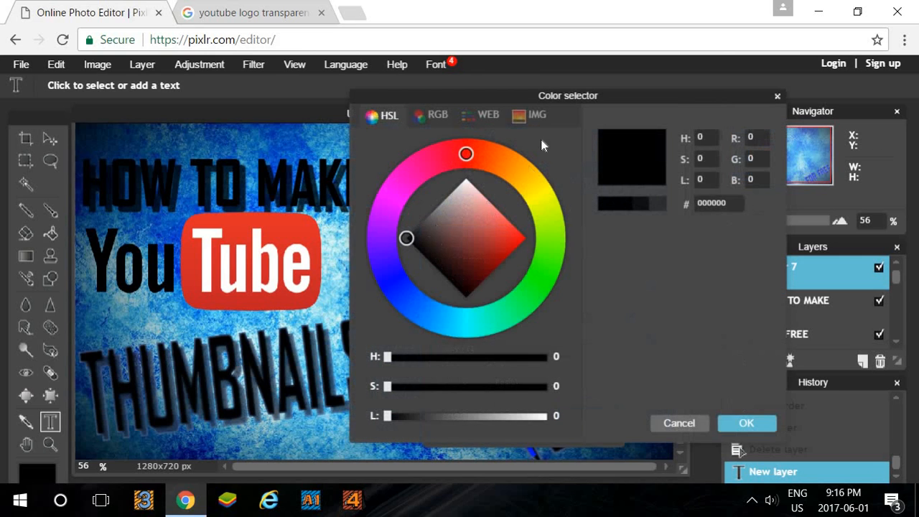
drag(568, 100, 548, 206)
drag(393, 352, 420, 319)
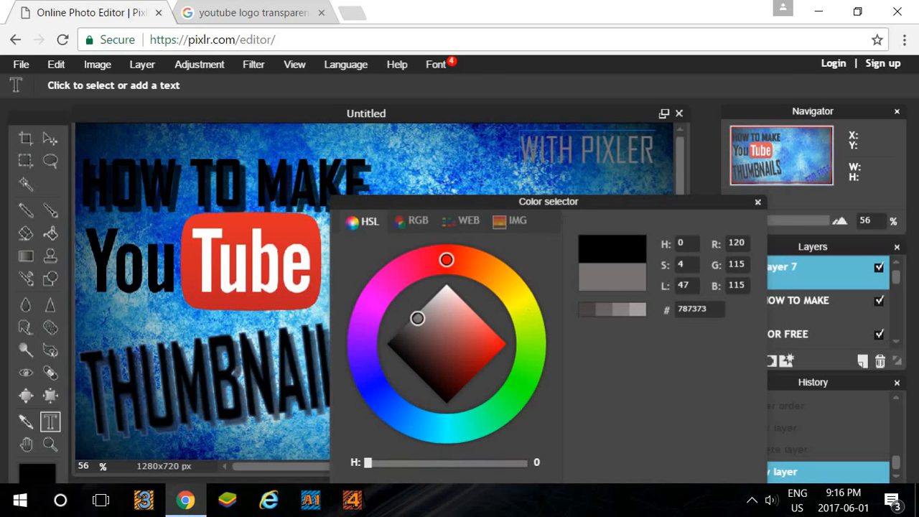
drag(553, 202, 465, 140)
click(618, 468)
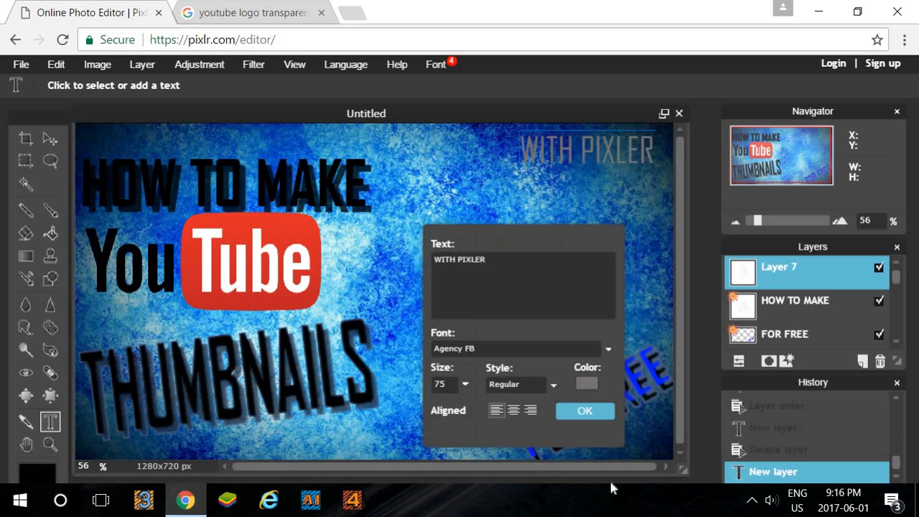
click(606, 413)
Step: Rasterize the WITH PIXLER layer and free-transform it, tilting it clockwise in the image's upper-right corner
right_click(774, 268)
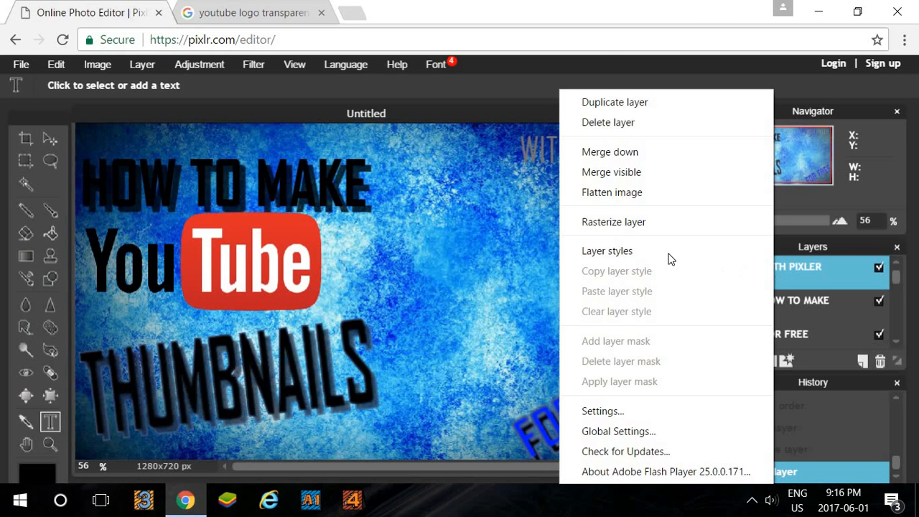
click(171, 90)
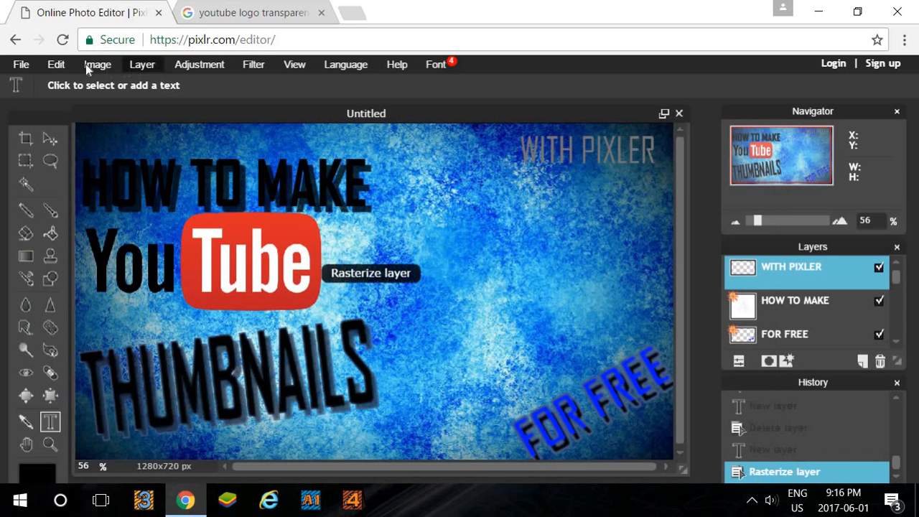
click(56, 64)
click(86, 184)
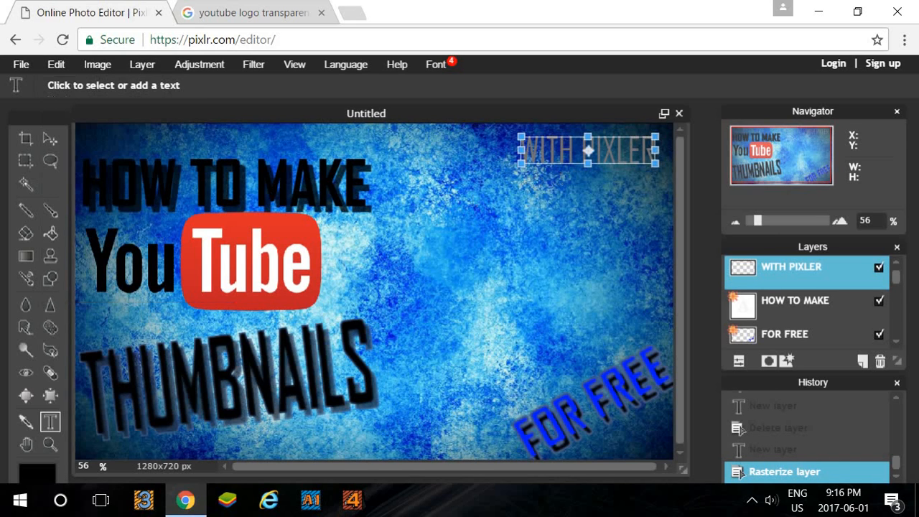
drag(501, 160, 507, 132)
drag(607, 169, 607, 190)
drag(517, 187, 503, 186)
mouse_move(614, 201)
mouse_down()
mouse_move(627, 193)
mouse_move(590, 194)
mouse_move(623, 188)
mouse_up()
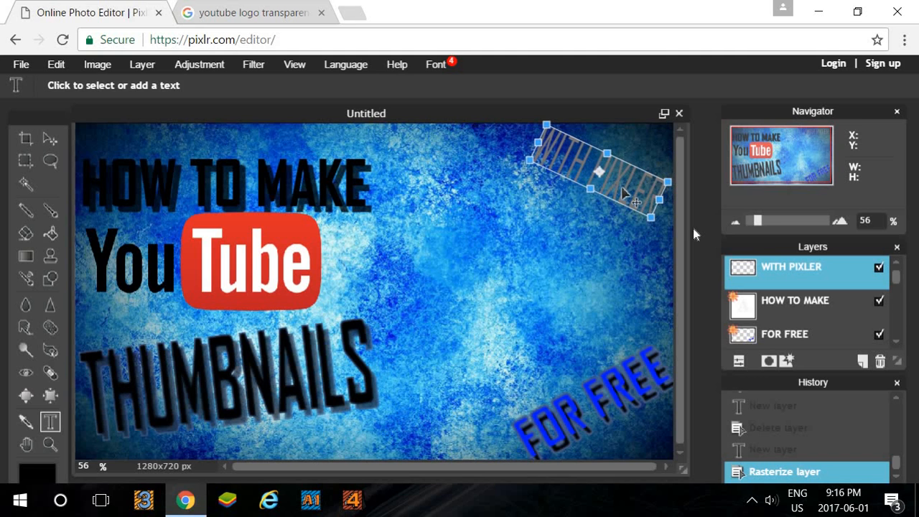
click(697, 227)
click(414, 301)
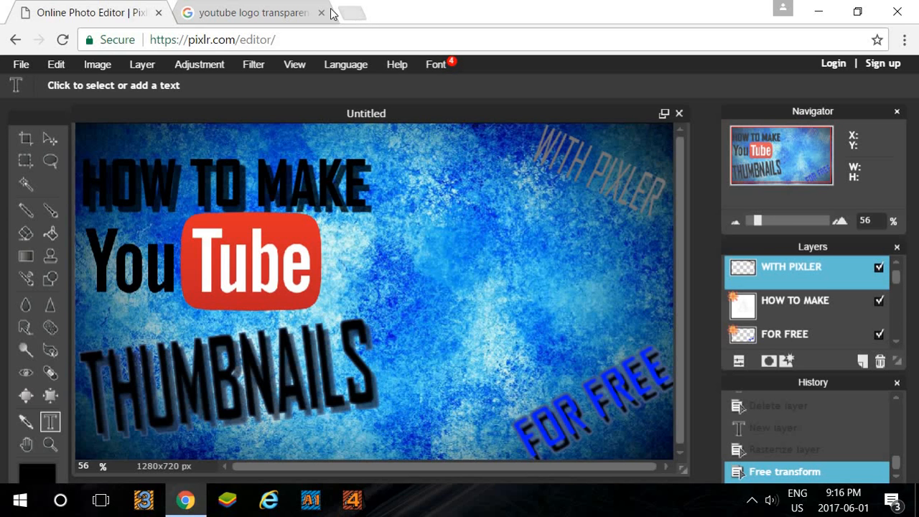
Step: Switch to the Google Images results and search for "emoji trasparent" in place of the YouTube logo query
click(273, 12)
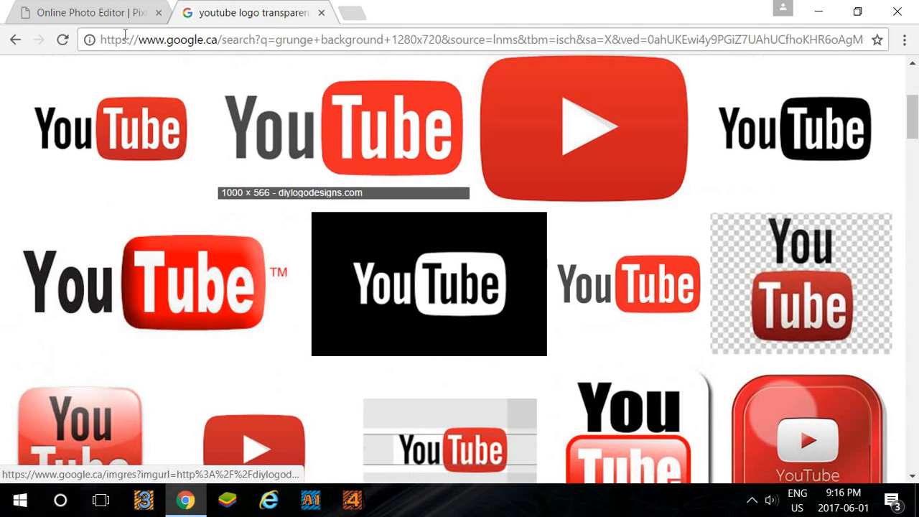
click(108, 13)
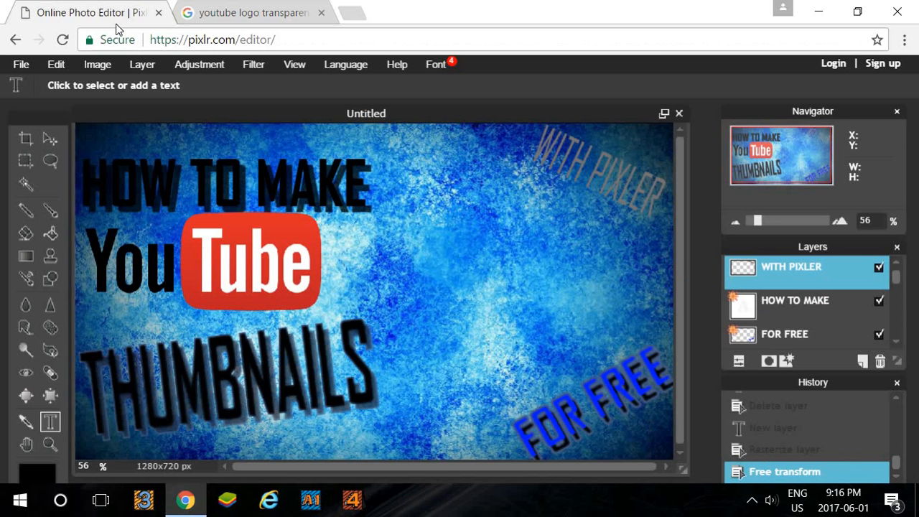
click(210, 10)
scroll(131, 109, up, 5)
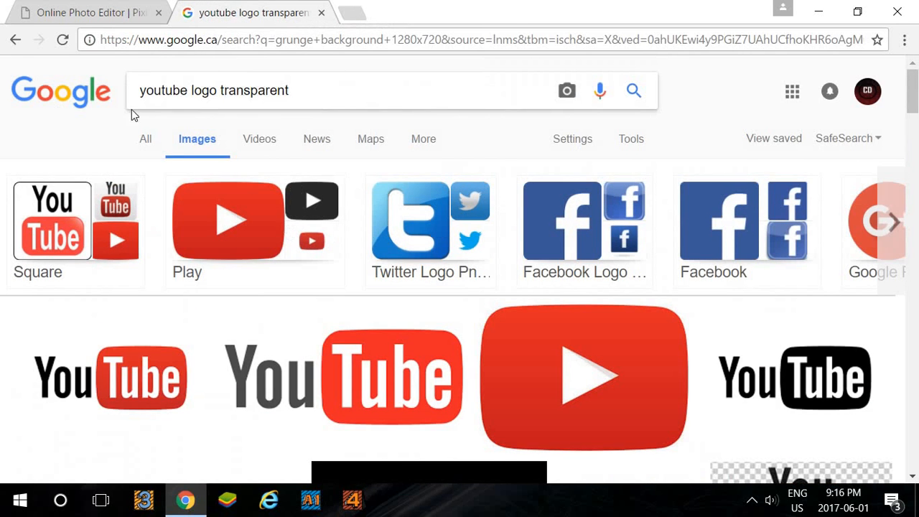
drag(291, 91, 89, 124)
key(BackSpace)
key(BackSpace)
key(BackSpace)
key(BackSpace)
key(BackSpace)
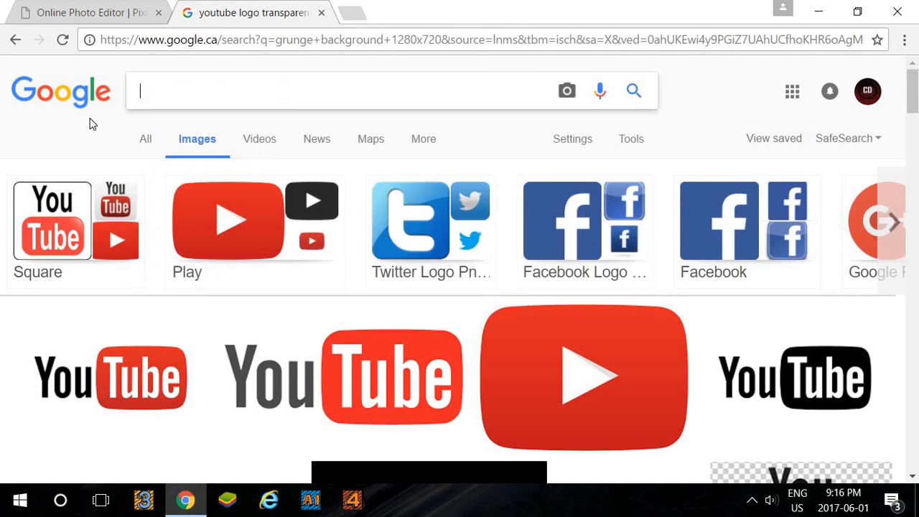
text(emoji )
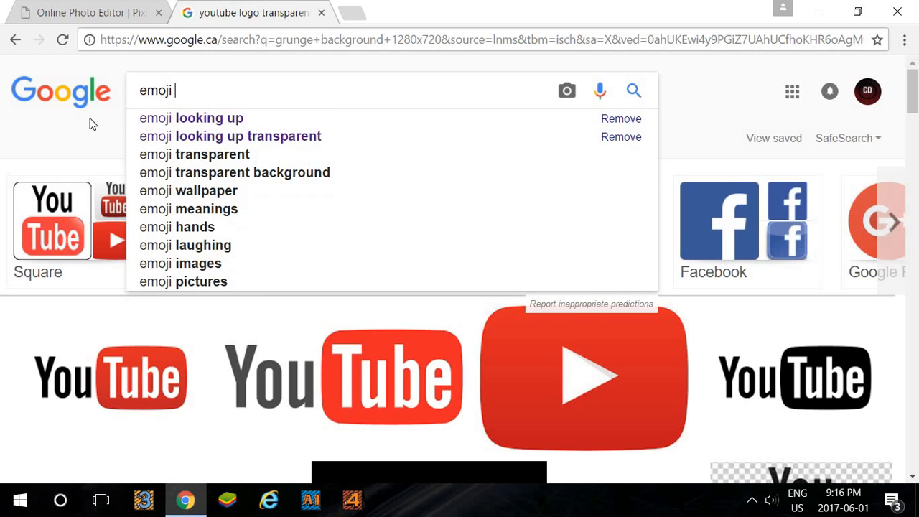
text(trasparent)
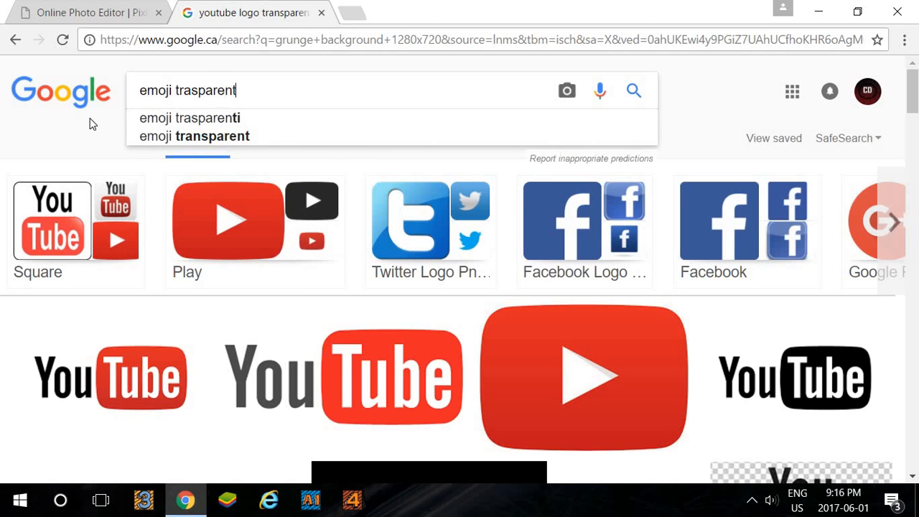
key(Return)
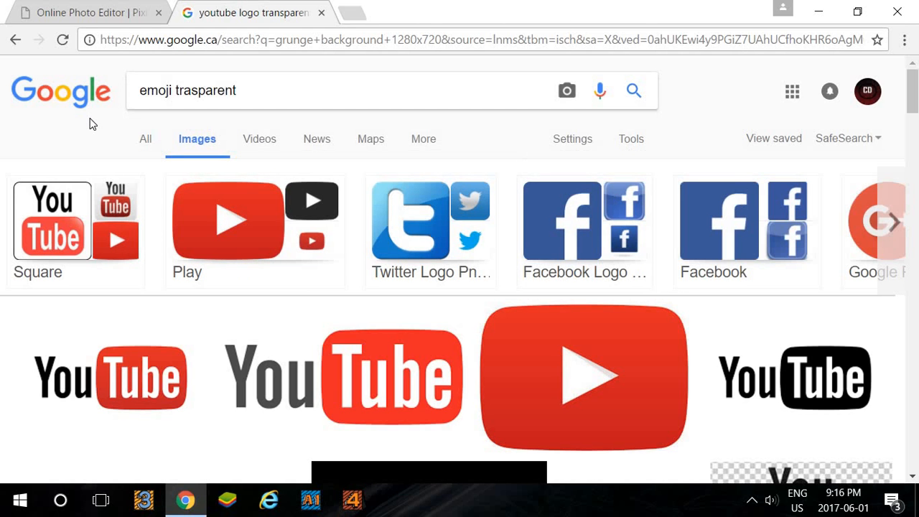
Step: Open the preview of the smiling emoji with sunglasses from pngall.com in the image results
scroll(455, 256, down, 2)
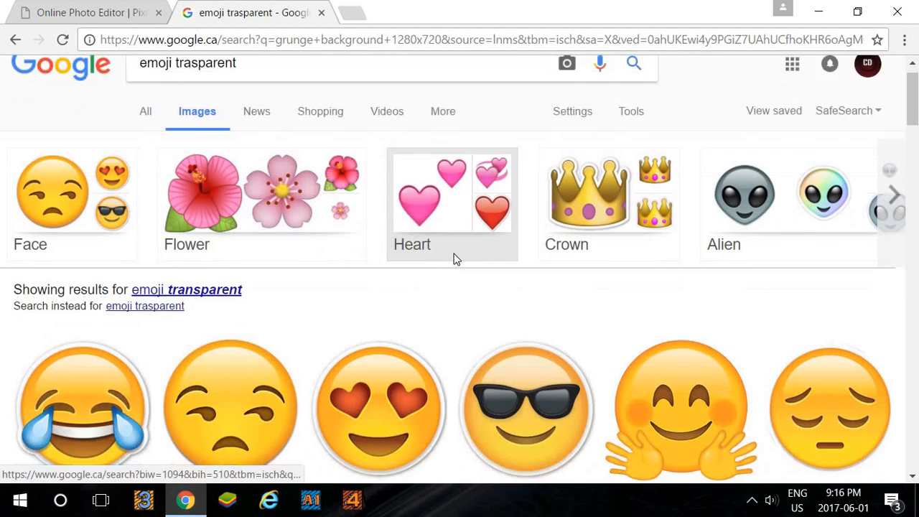
scroll(199, 323, down, 1)
scroll(546, 201, down, 1)
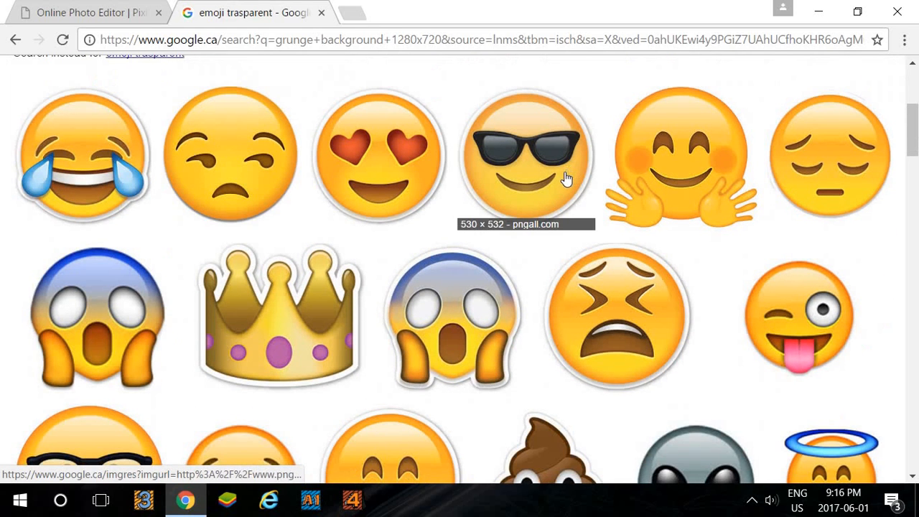
click(548, 176)
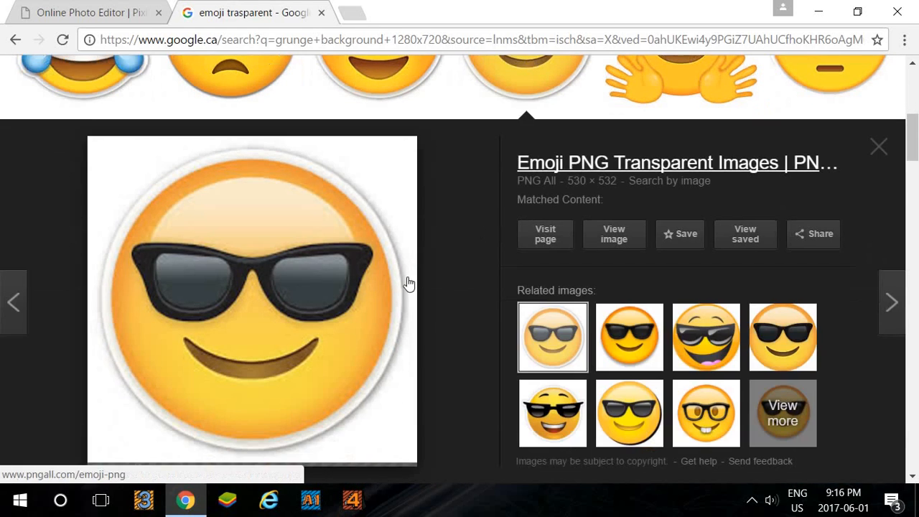
right_click(246, 291)
click(247, 301)
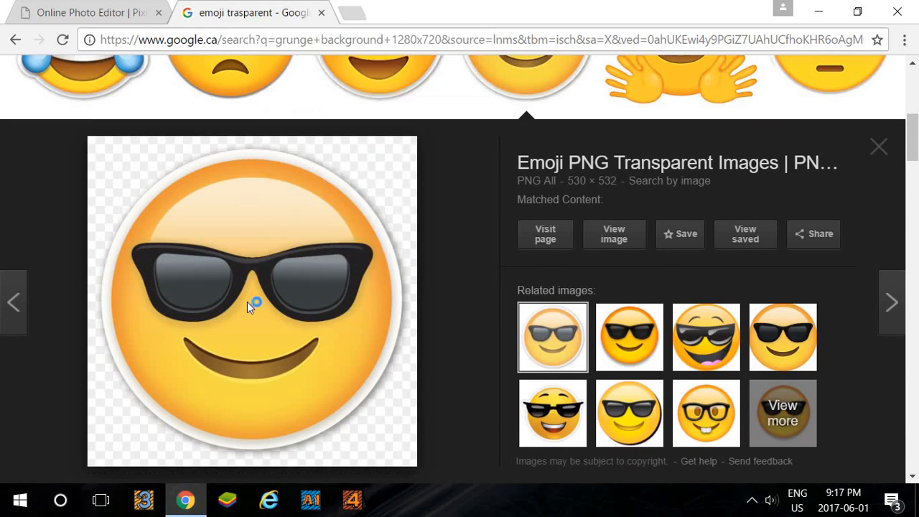
click(247, 301)
click(484, 13)
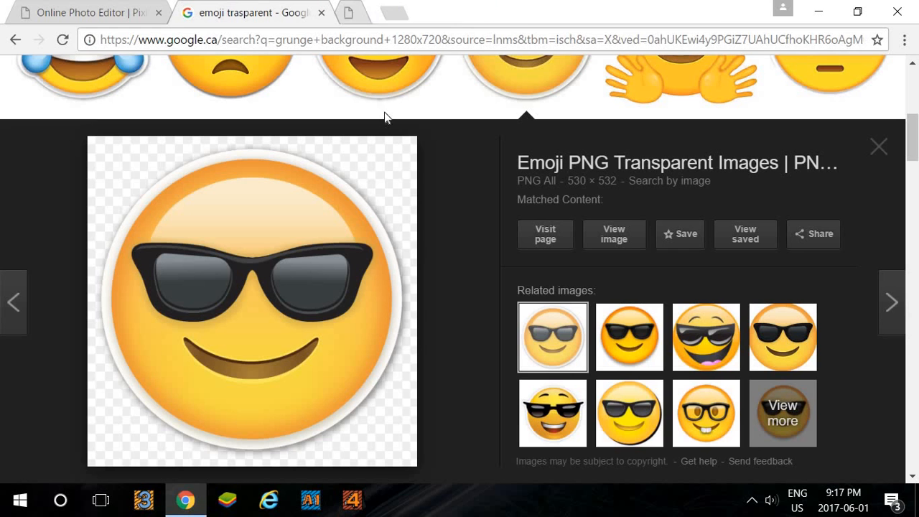
right_click(303, 258)
click(354, 316)
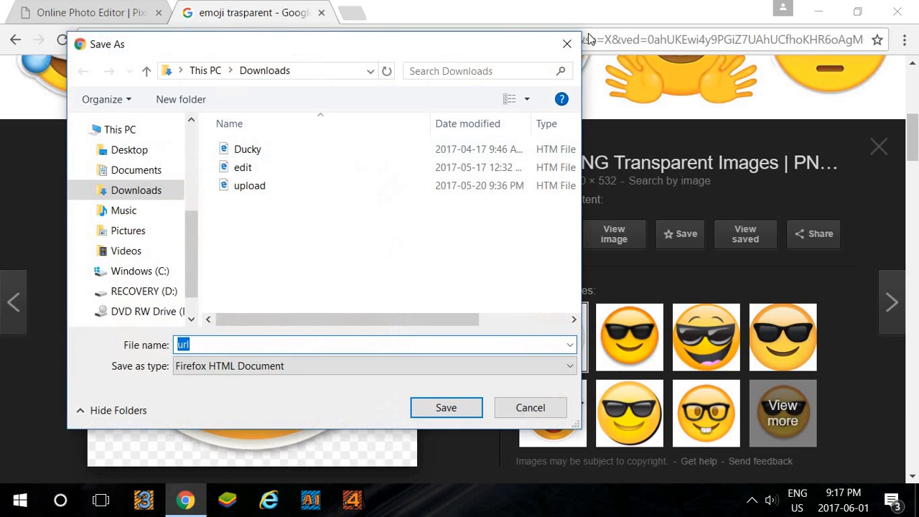
click(567, 44)
Step: Save the sunglasses emoji to Downloads as the PNG Smiling-Face-with-Sunglasses-Cool-Emoji-PNG and switch back to the Pixlr editor
right_click(308, 324)
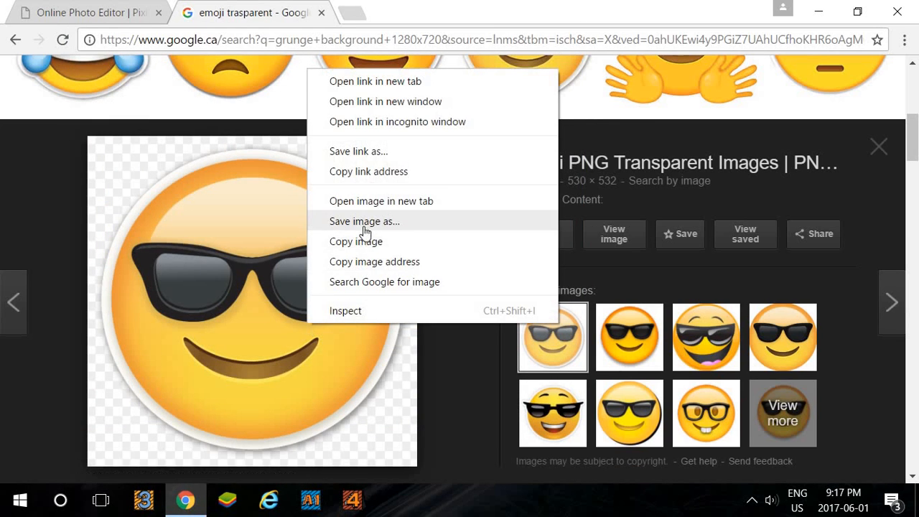
click(364, 222)
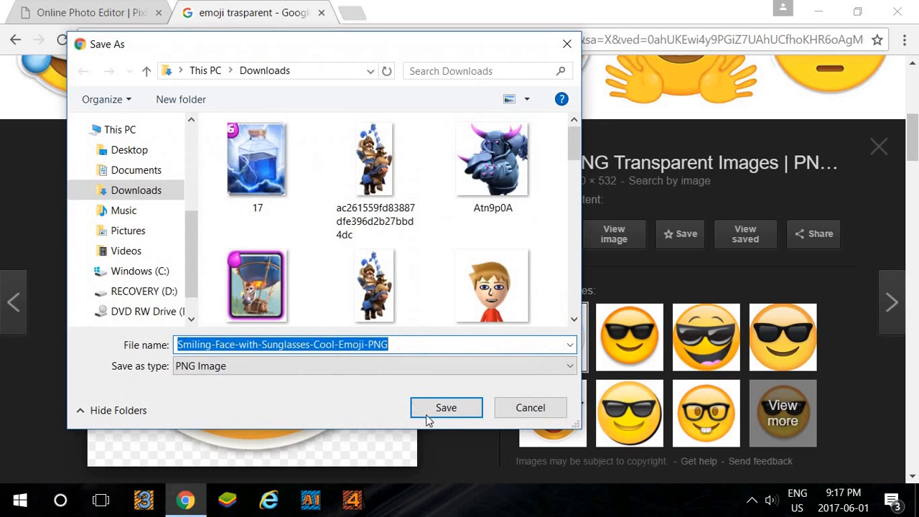
click(434, 412)
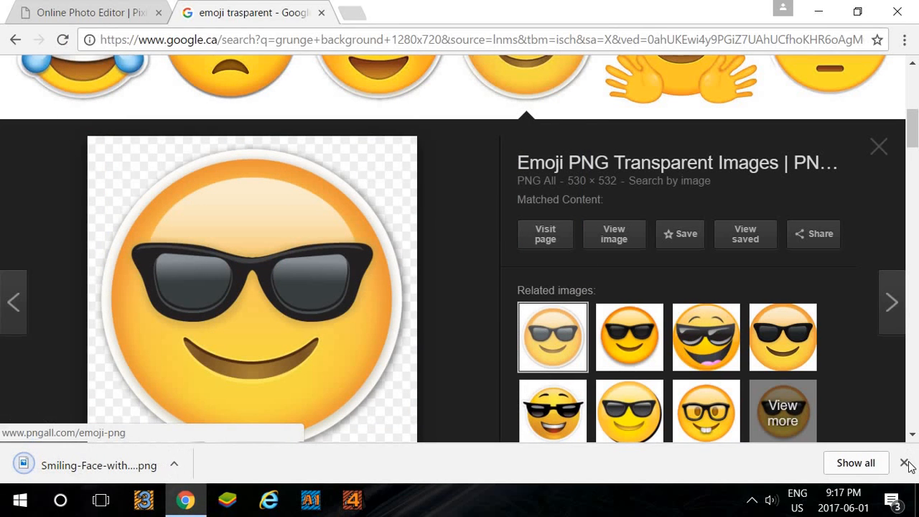
click(905, 464)
click(880, 149)
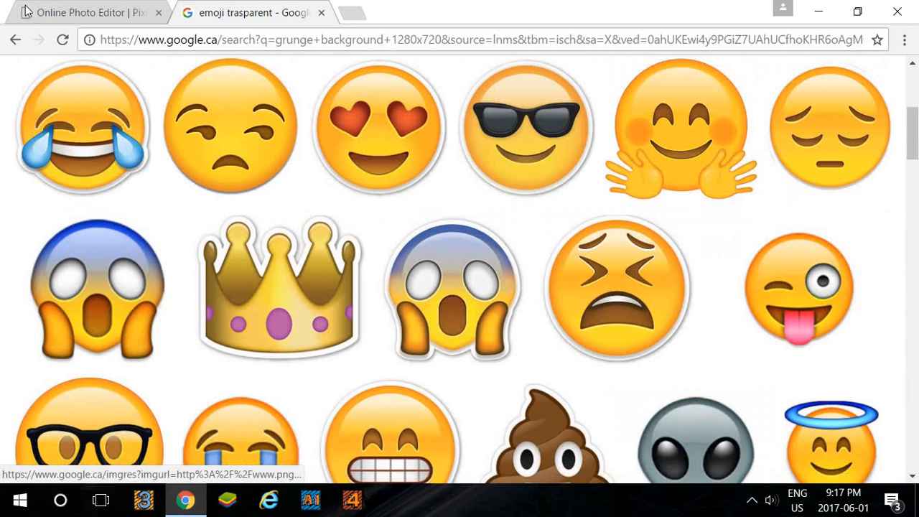
click(25, 12)
click(21, 66)
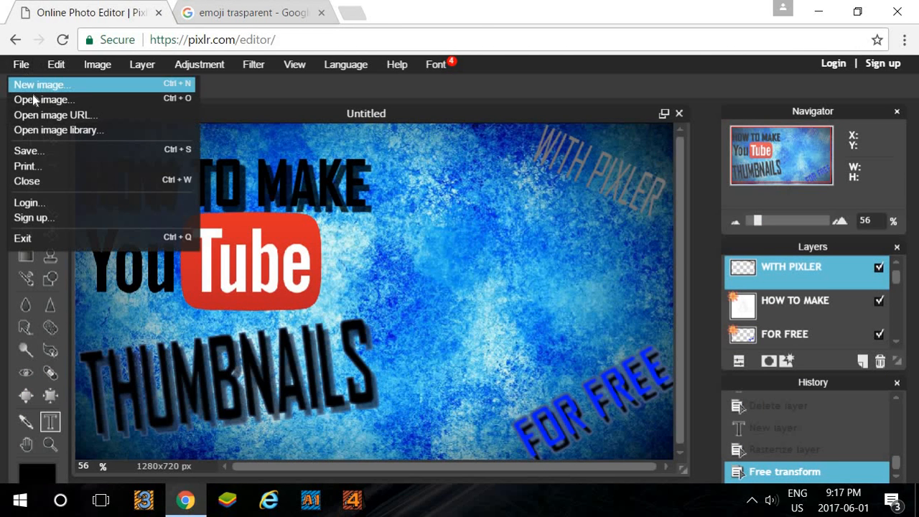
click(29, 84)
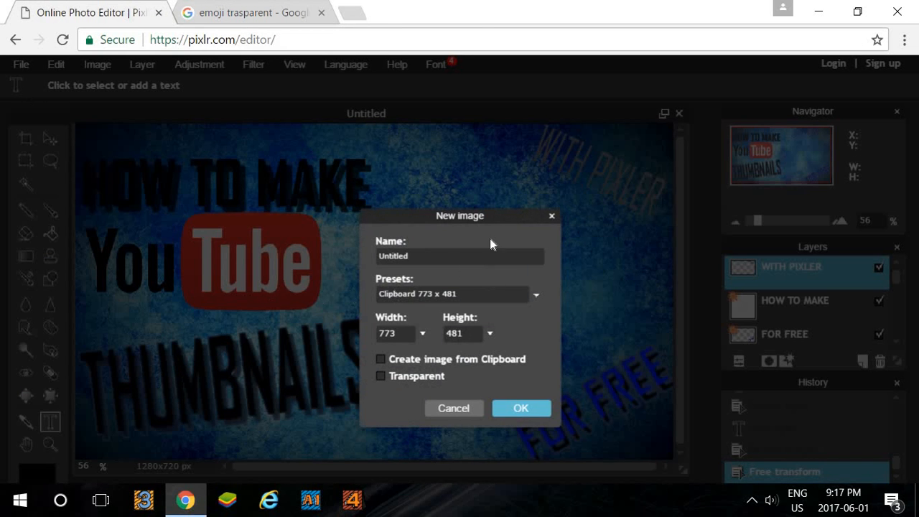
click(551, 216)
Step: Open the image Smiling-Face-with-Sunglasses-Cool-Emoji-PNG from the Downloads folder
click(19, 64)
click(30, 107)
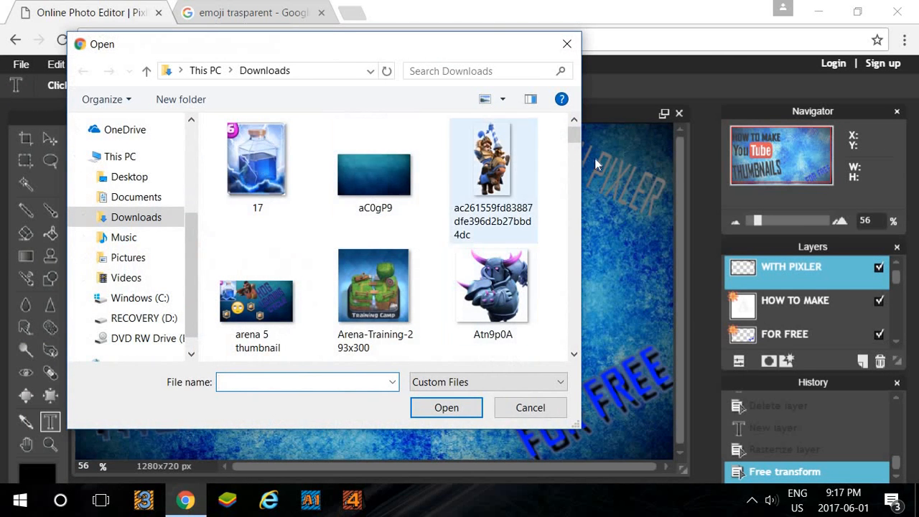
drag(579, 126, 503, 288)
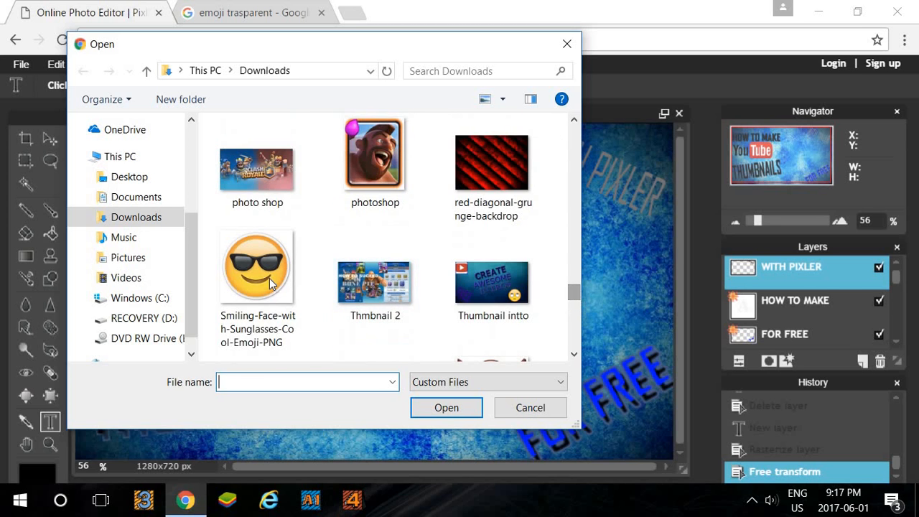
double_click(270, 283)
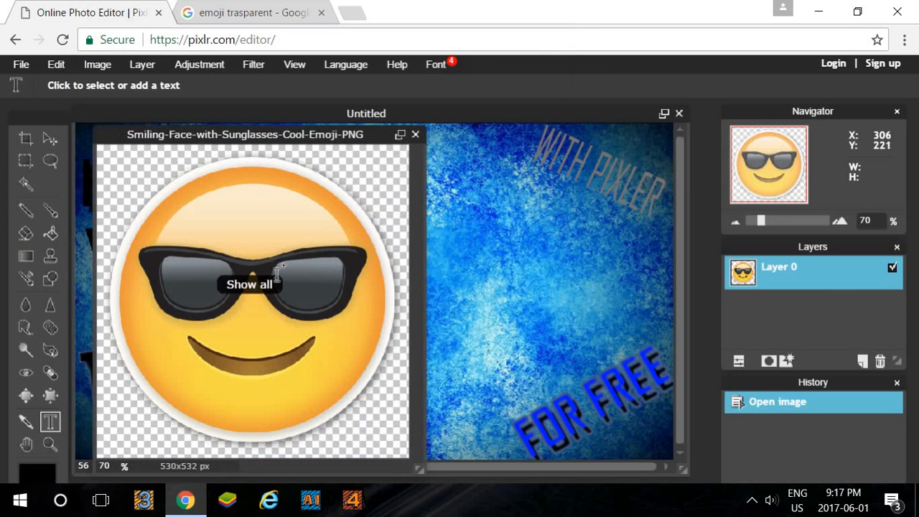
Step: Copy the whole sunglasses emoji, close its image without saving, and paste it into the 1280x720 thumbnail
drag(305, 139, 462, 140)
key(ctrl+a)
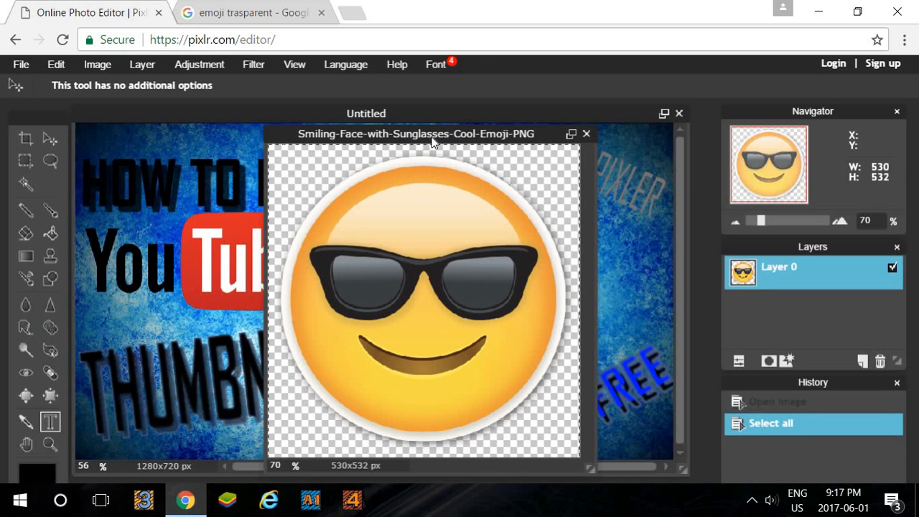
key(ctrl+c)
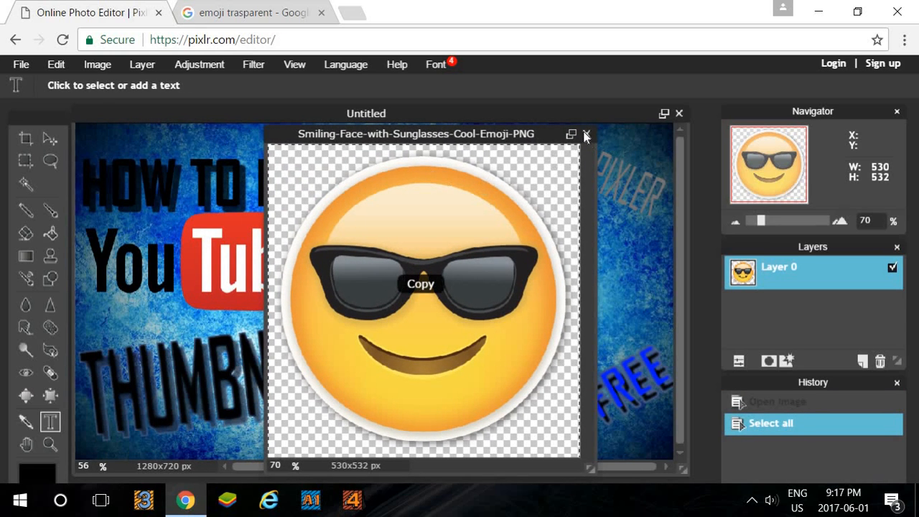
click(586, 133)
click(465, 299)
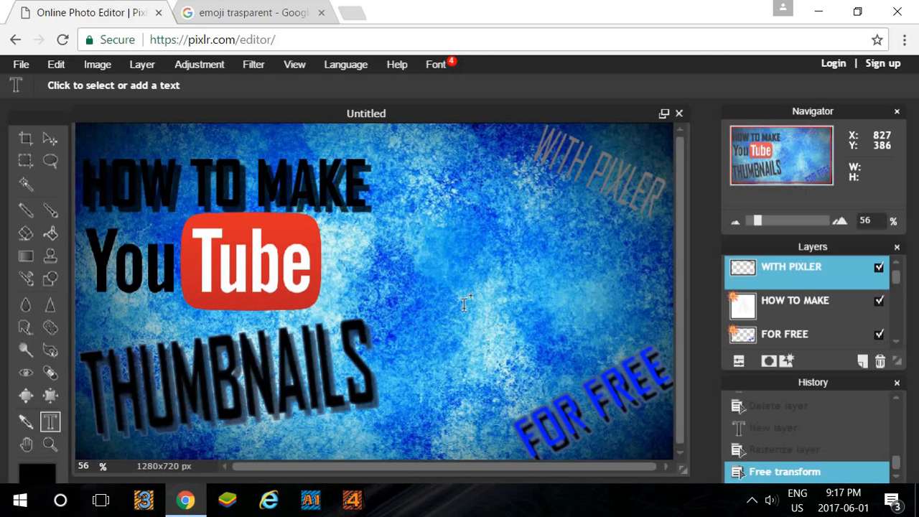
key(ctrl+v)
Step: Move the pasted sunglasses emoji beside the YouTube logo, between WITH PIXLER and FOR FREE, and hide its layer
click(425, 302)
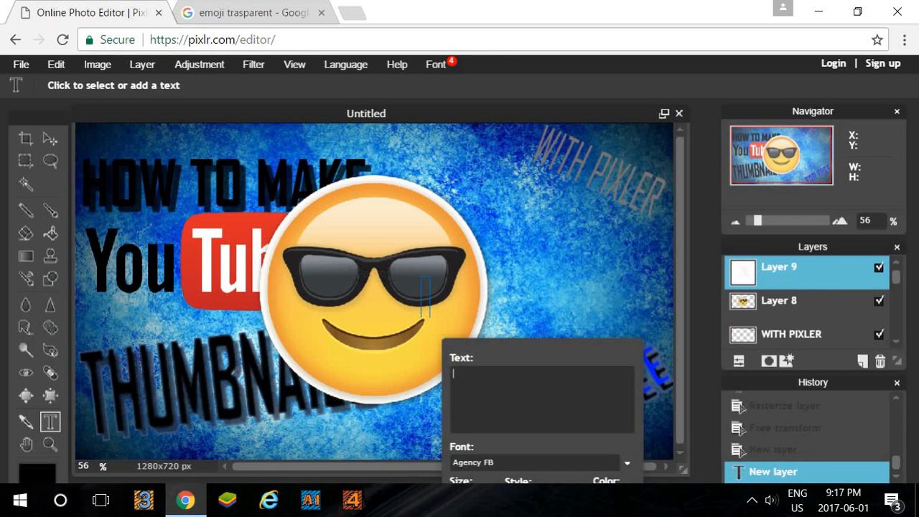
click(49, 138)
drag(373, 273, 475, 266)
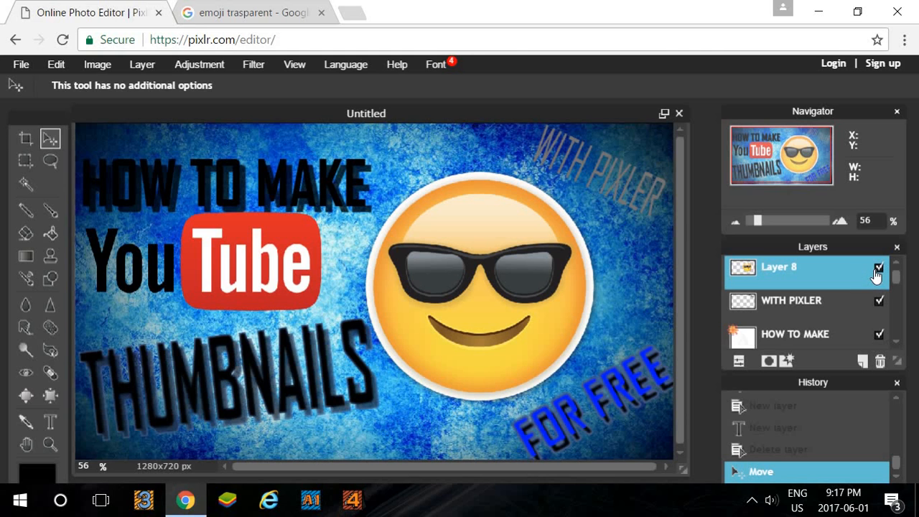
click(878, 270)
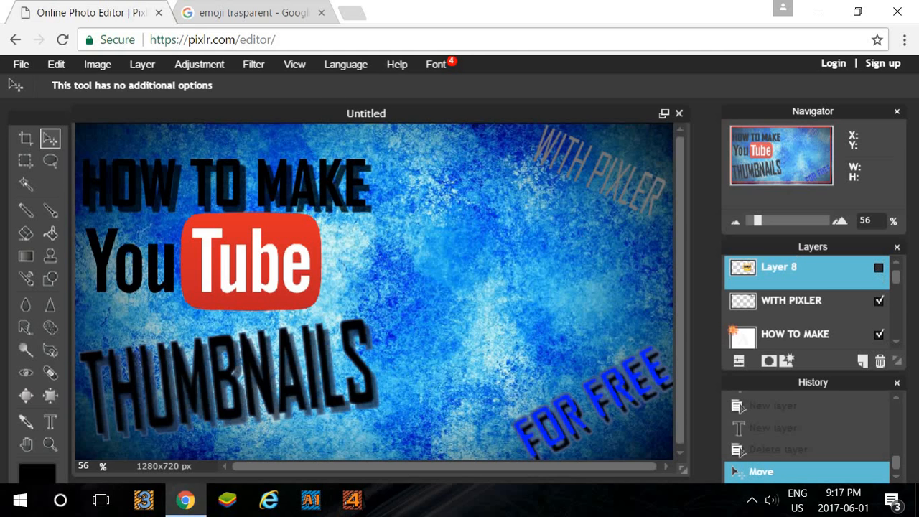
Step: Switch to the Google Images tab and look through the emoji results for another face to use
click(199, 15)
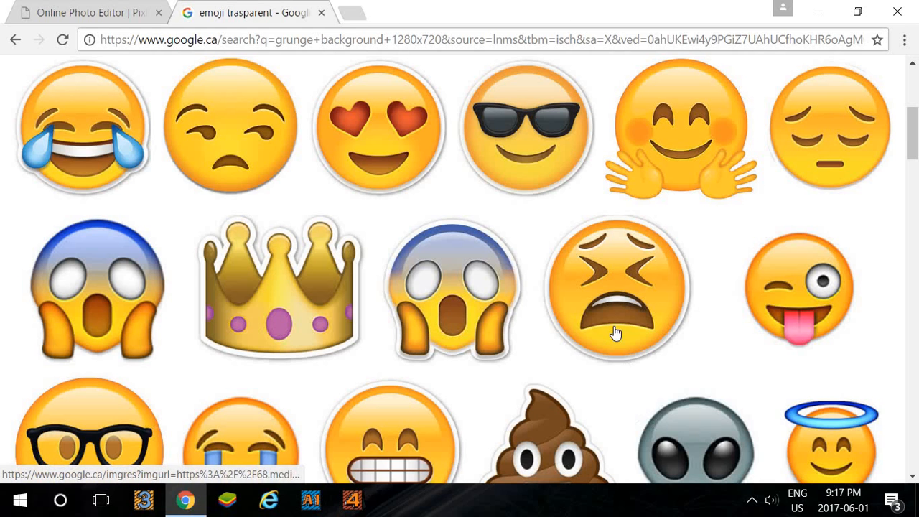
scroll(394, 300, down, 2)
scroll(213, 353, down, 2)
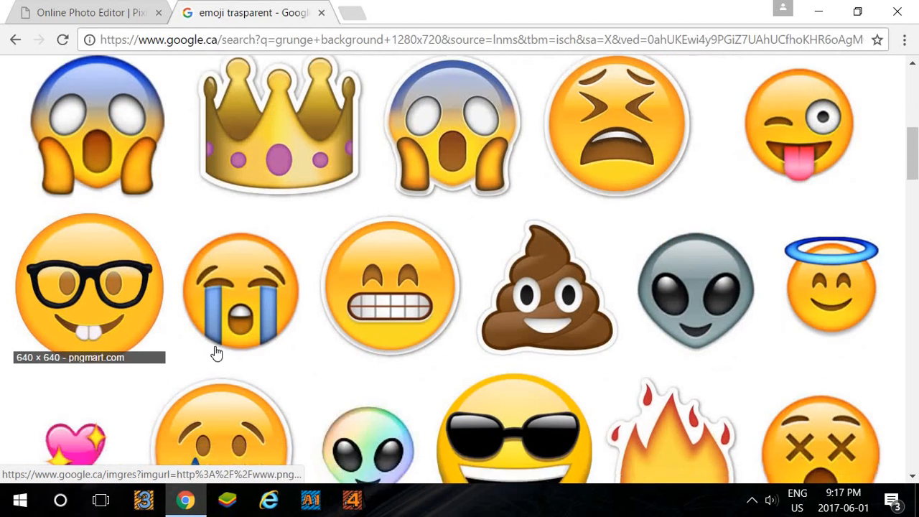
scroll(497, 364, up, 2)
scroll(497, 364, up, 3)
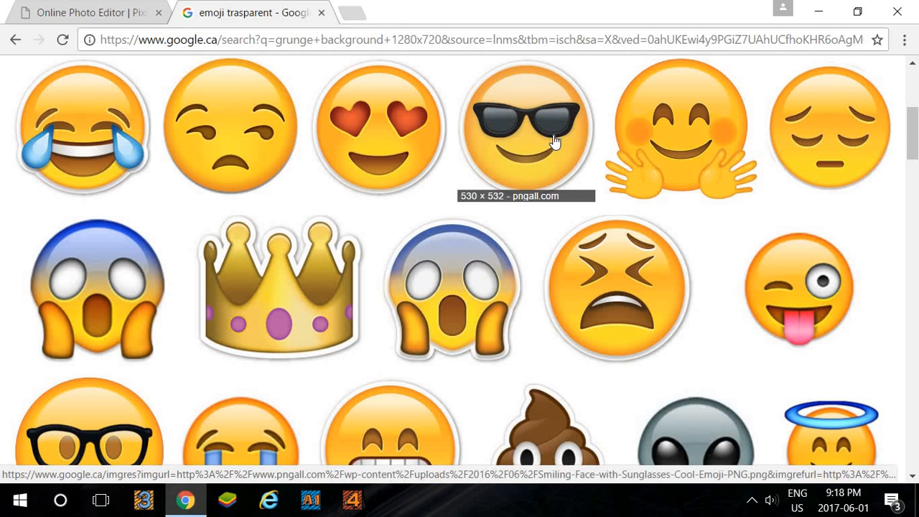
scroll(554, 139, down, 4)
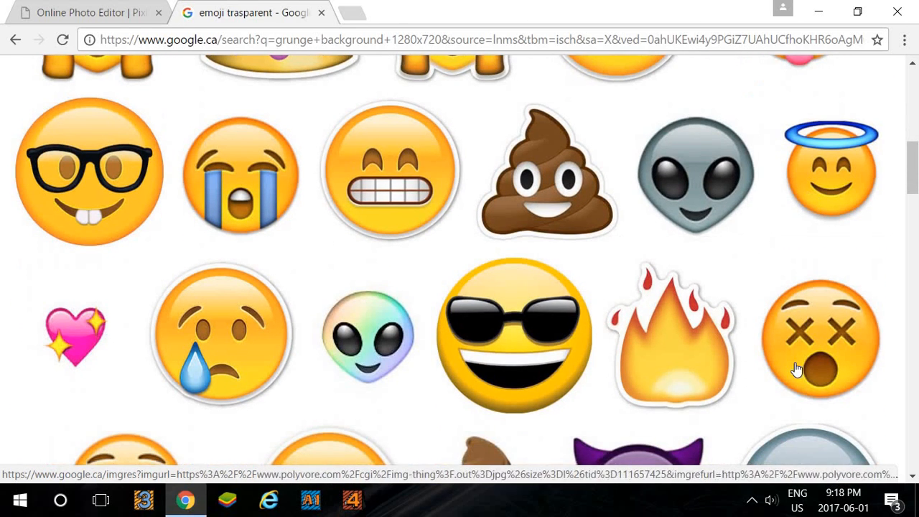
scroll(799, 359, down, 4)
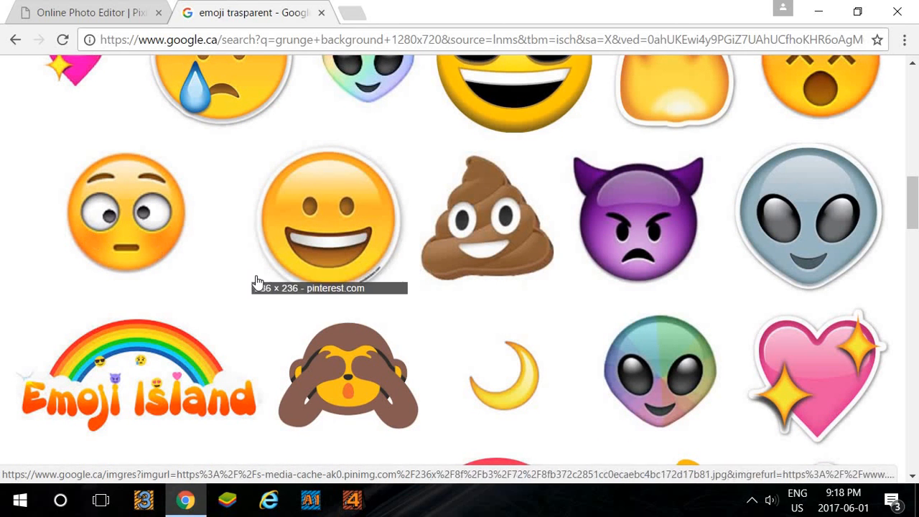
scroll(470, 287, down, 4)
scroll(564, 314, down, 3)
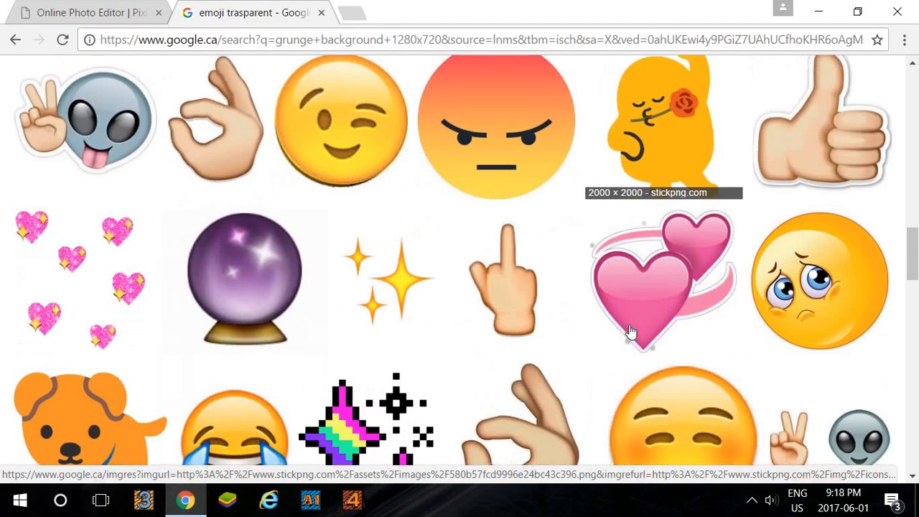
scroll(632, 332, down, 3)
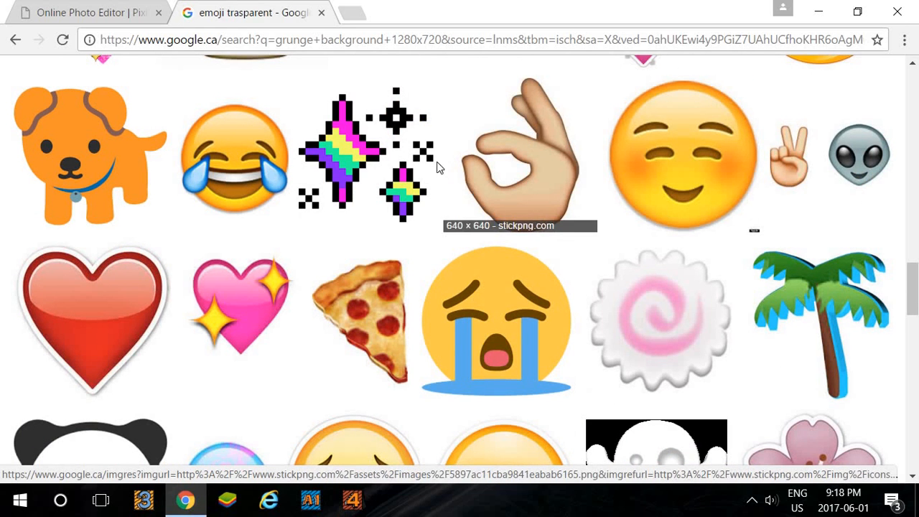
scroll(646, 230, down, 4)
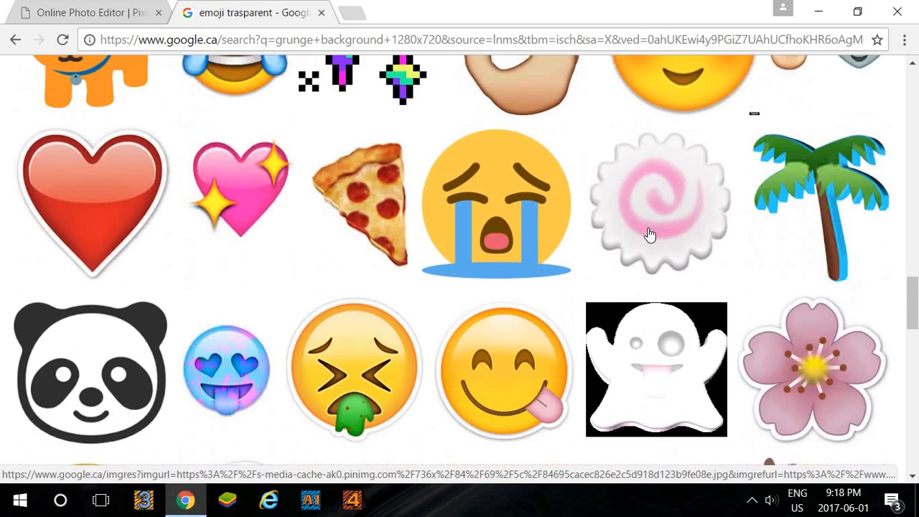
scroll(449, 309, down, 2)
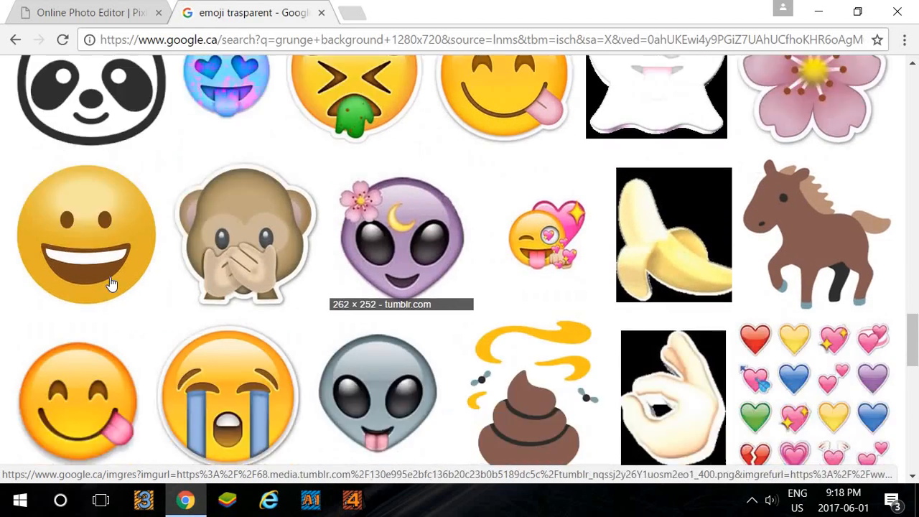
scroll(374, 316, up, 10)
scroll(373, 316, down, 4)
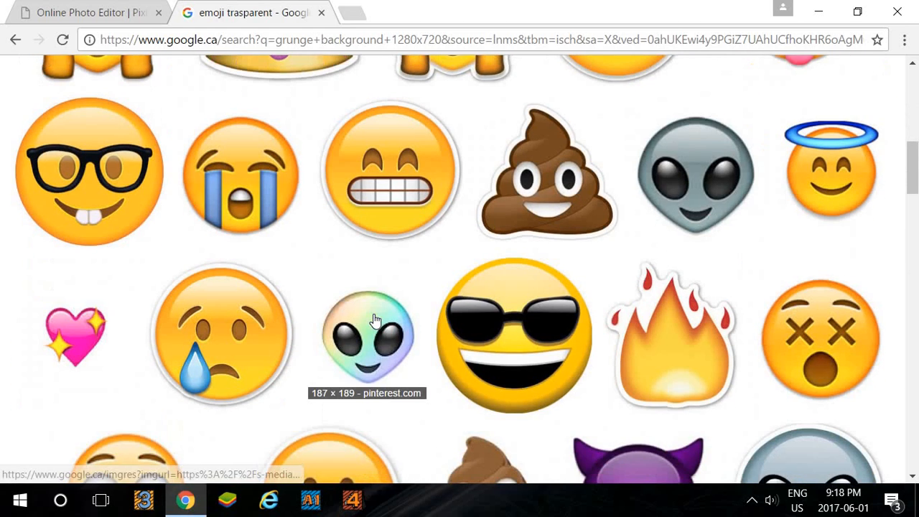
scroll(373, 321, up, 2)
scroll(374, 321, down, 3)
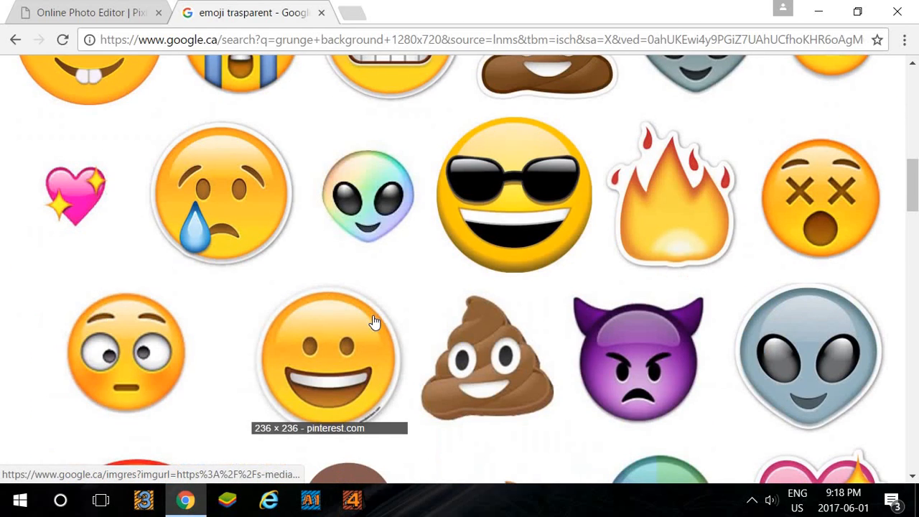
scroll(257, 382, down, 2)
scroll(476, 233, up, 2)
scroll(476, 233, down, 4)
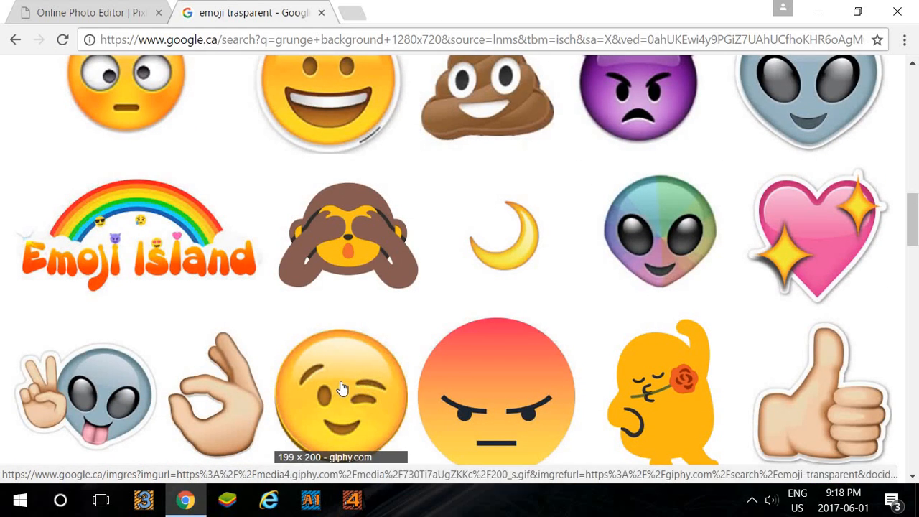
scroll(342, 387, up, 10)
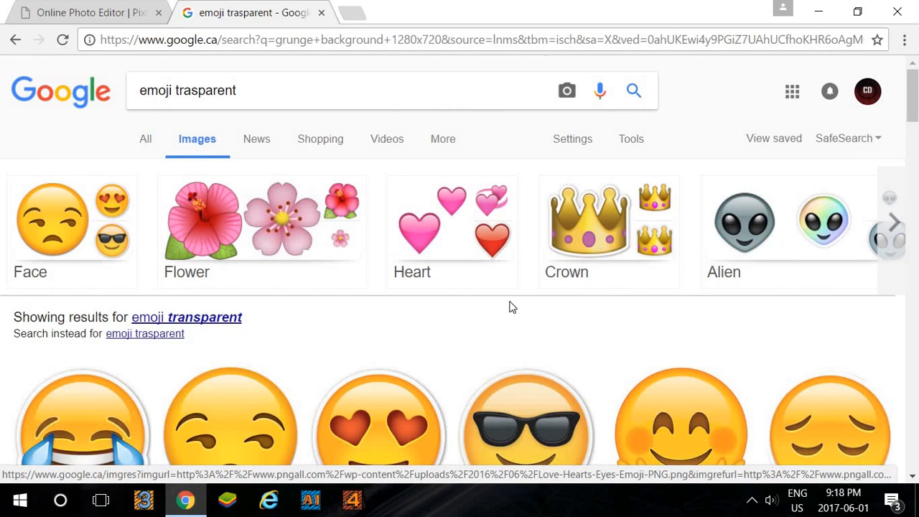
scroll(510, 307, down, 2)
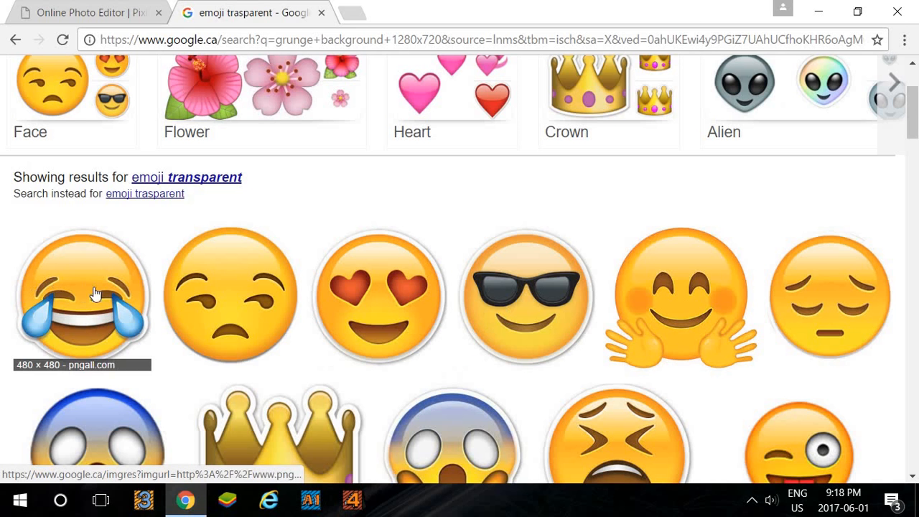
scroll(136, 312, down, 2)
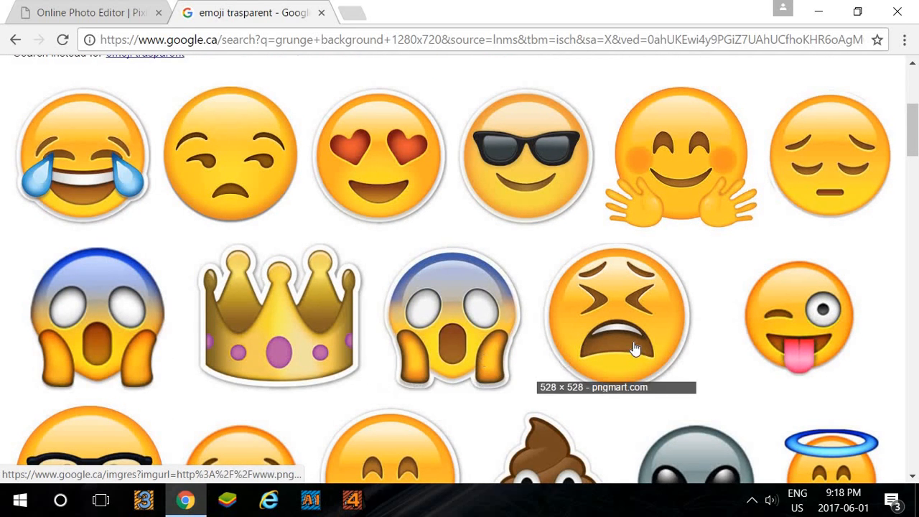
Step: Save the winking emoji with its tongue out from the Polyvore preview as img-thing.jpeg and return to the Pixlr editor
click(780, 324)
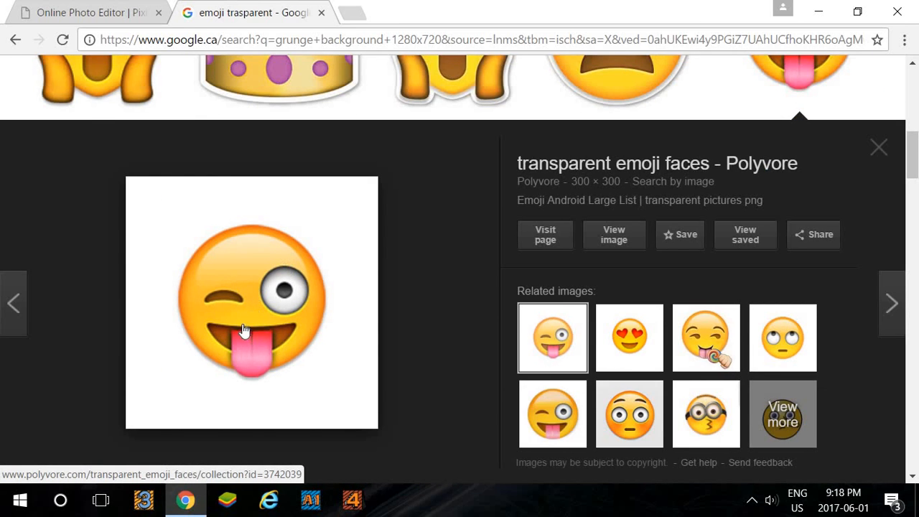
scroll(269, 314, down, 3)
scroll(280, 314, up, 3)
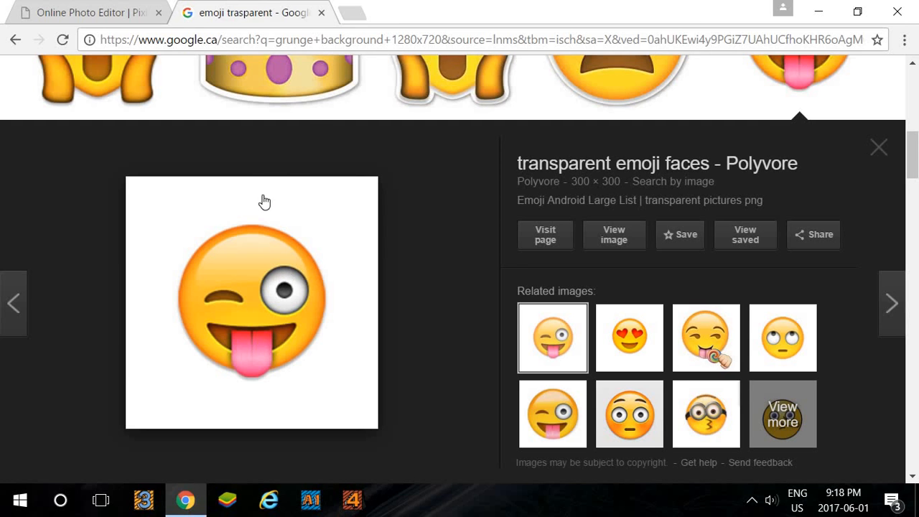
right_click(286, 273)
click(335, 167)
click(443, 407)
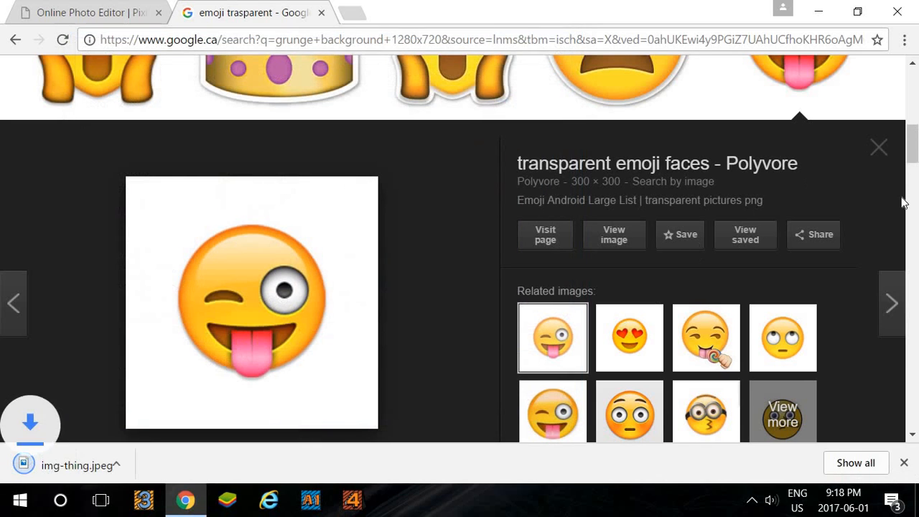
click(879, 147)
click(81, 12)
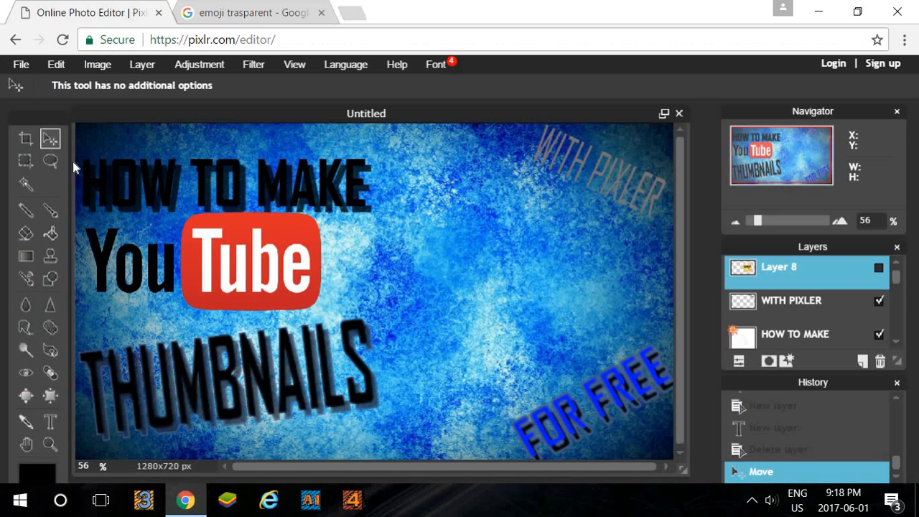
Step: Open the winking emoji image img-thing from the Downloads folder
click(21, 63)
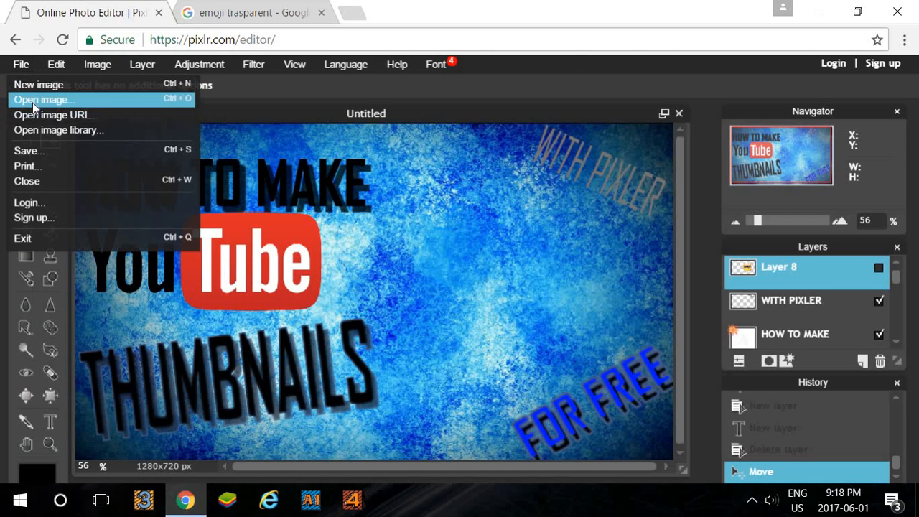
click(33, 101)
drag(577, 140, 574, 223)
double_click(480, 222)
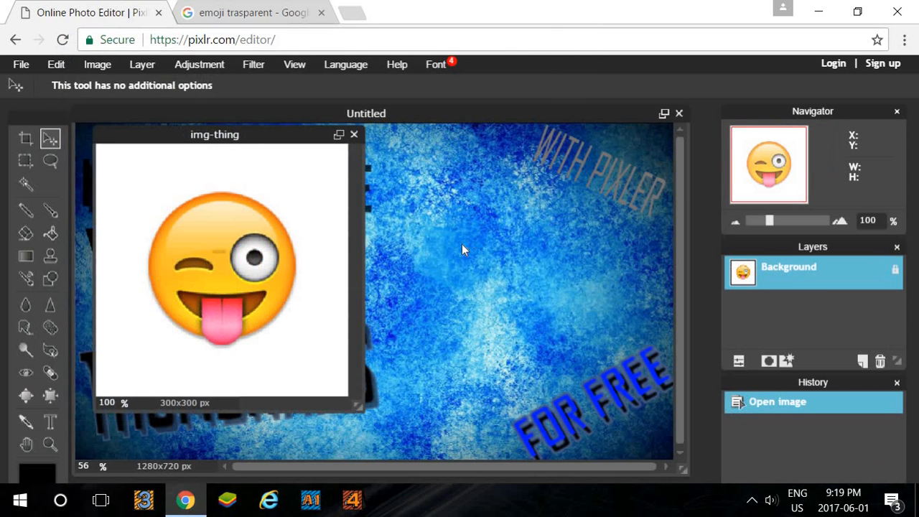
Step: Copy the whole img-thing image into the thumbnail beside the YouTube logo, closing the source without saving, and hide the pasted layer
key(ctrl+a)
key(ctrl+c)
click(352, 137)
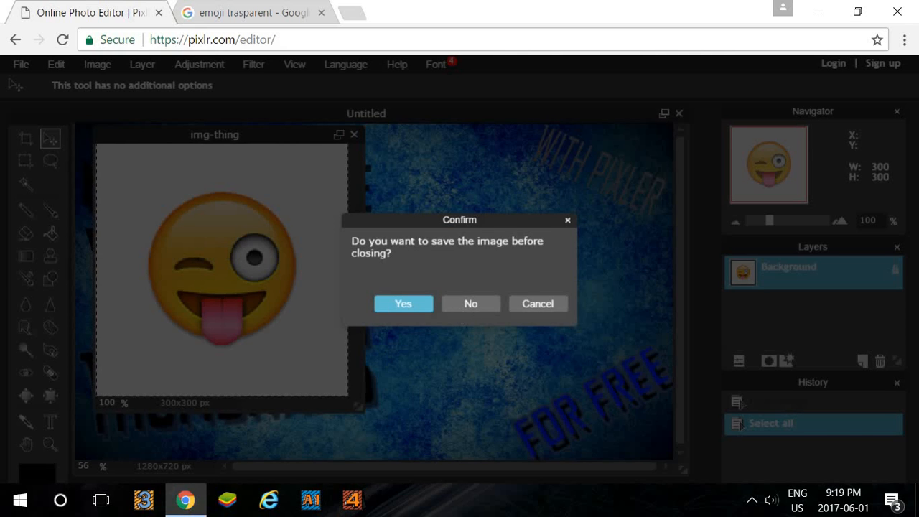
click(461, 309)
key(ctrl+v)
drag(370, 332, 469, 315)
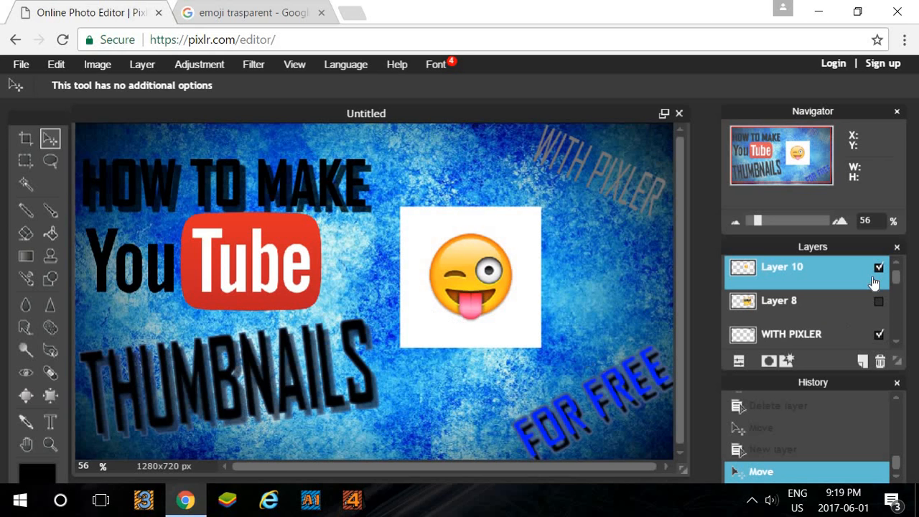
click(879, 270)
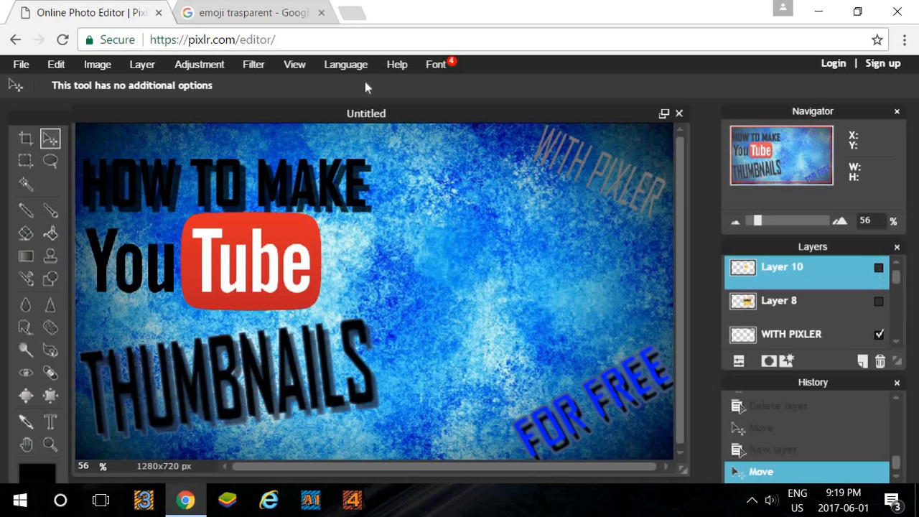
Step: Return to the Google Images tab and narrow the transparent emoji results to the Face category
click(286, 7)
scroll(427, 309, up, 4)
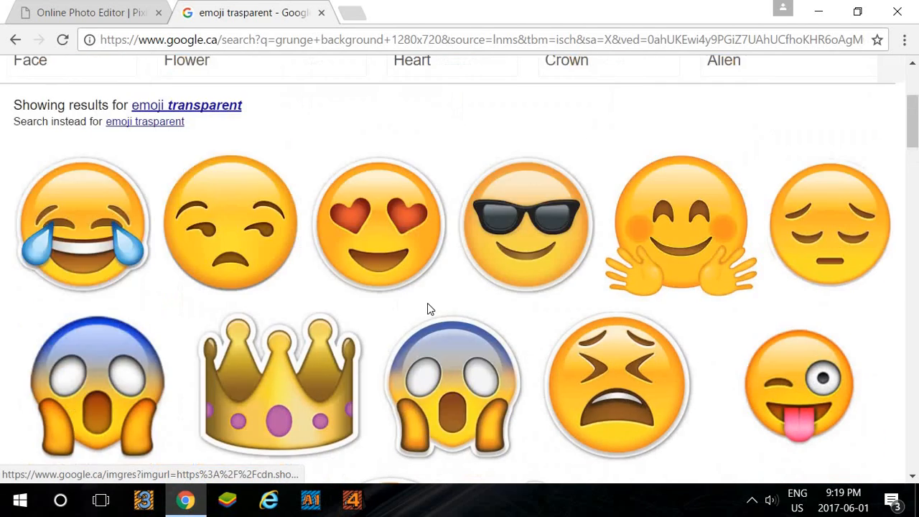
scroll(427, 305, up, 3)
click(154, 9)
click(206, 9)
click(69, 223)
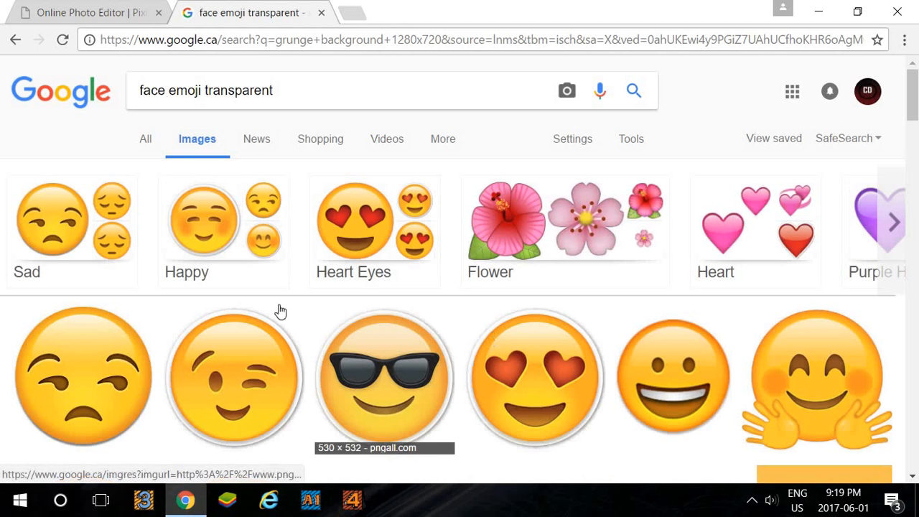
Step: Save the open-mouthed grinning face emoji from the Google Images results to the computer and return to the Pixlr editor
scroll(180, 308, down, 2)
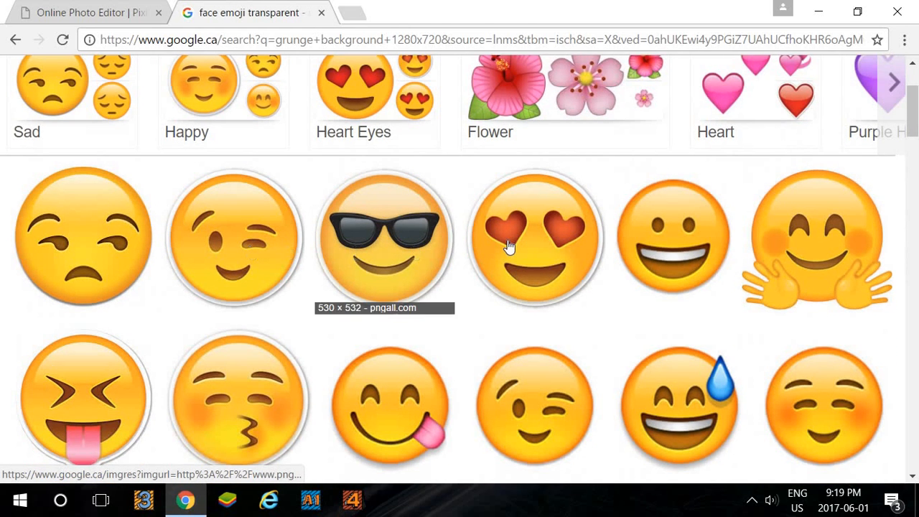
click(669, 262)
right_click(279, 296)
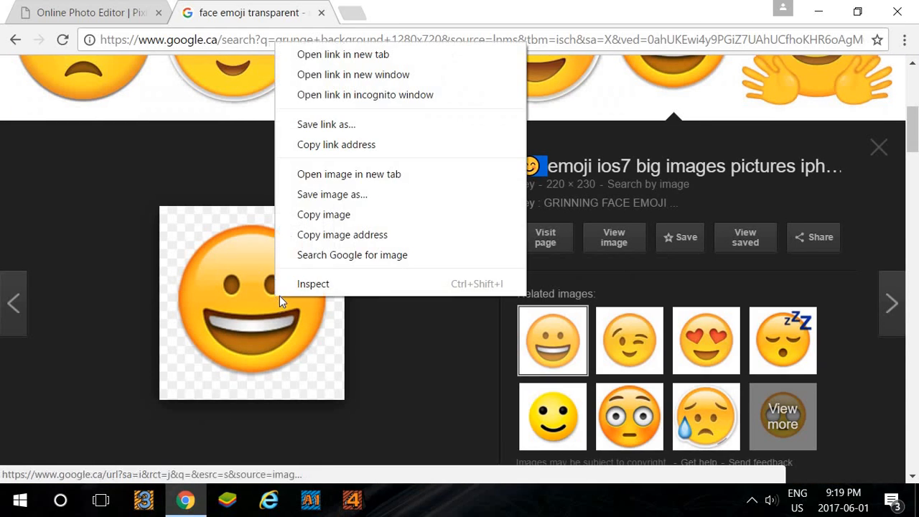
click(327, 194)
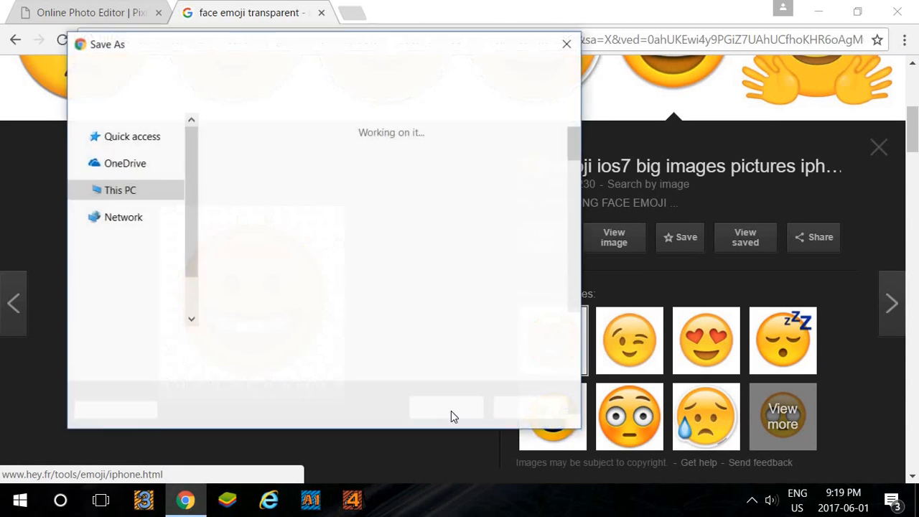
click(447, 408)
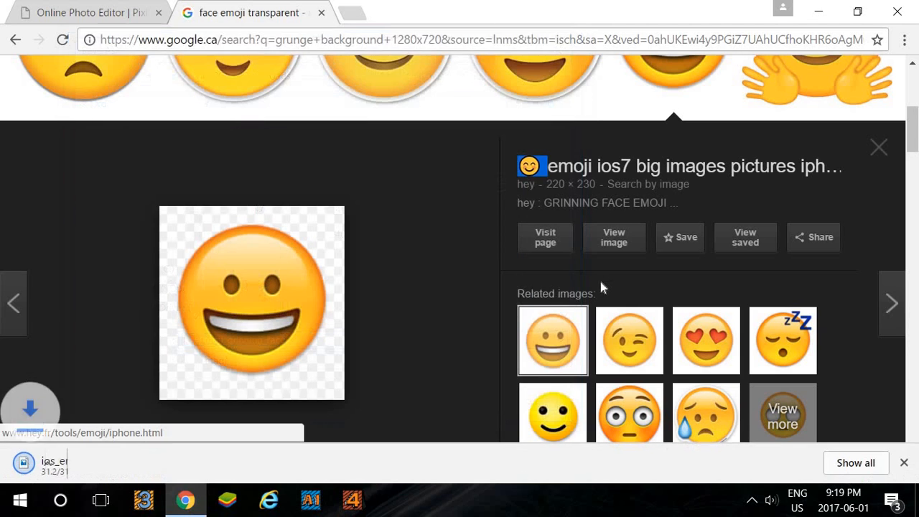
click(904, 462)
click(90, 12)
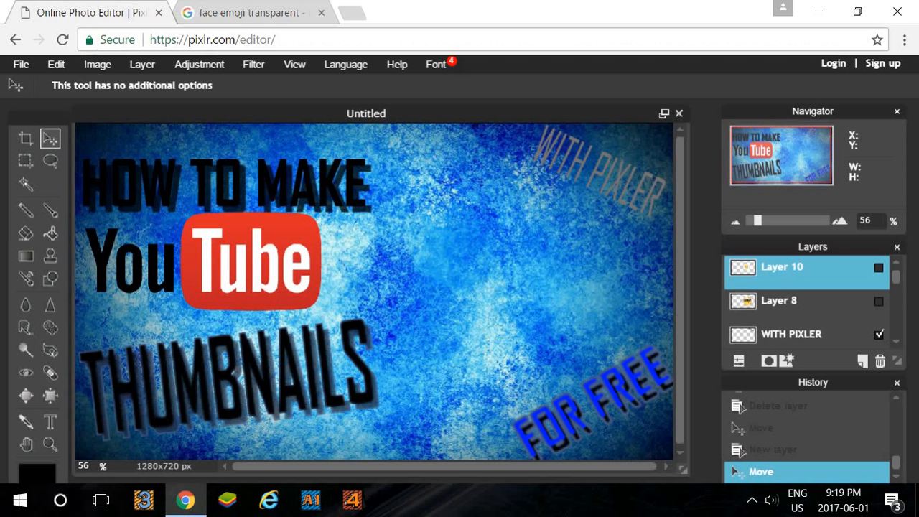
Step: Open the ios_emoji_grinning_face image from the Downloads folder
click(21, 64)
click(40, 97)
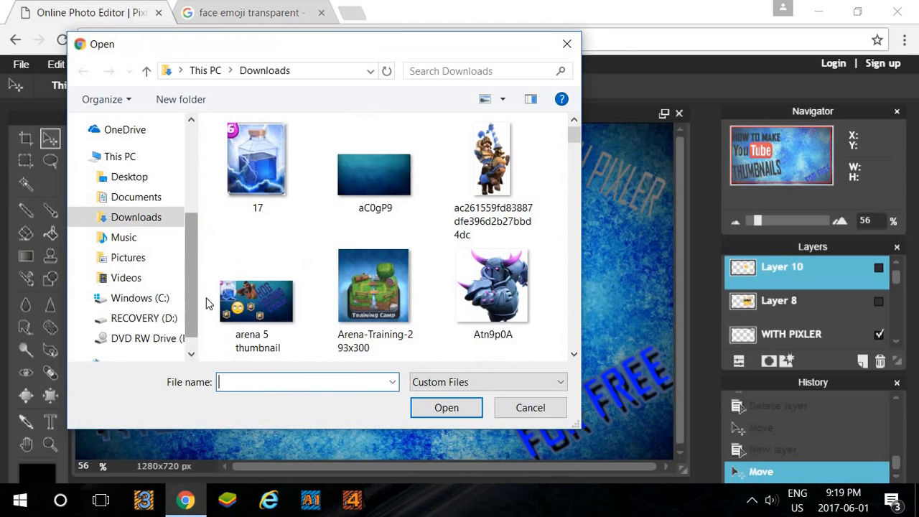
scroll(575, 178, down, 3)
scroll(560, 215, down, 10)
double_click(390, 301)
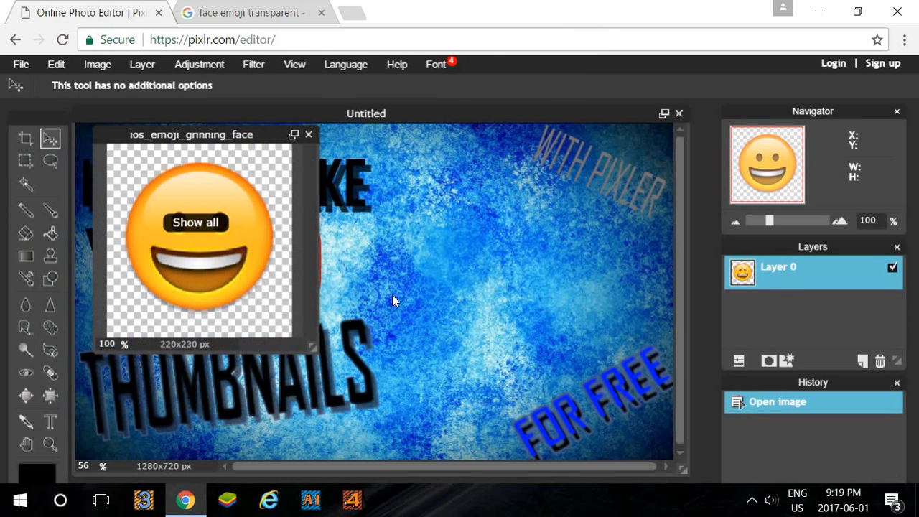
Step: Copy the whole grinning emoji into the thumbnail, closing its source without saving, and place it beside the YouTube logo
key(ctrl+a)
key(ctrl+c)
click(309, 135)
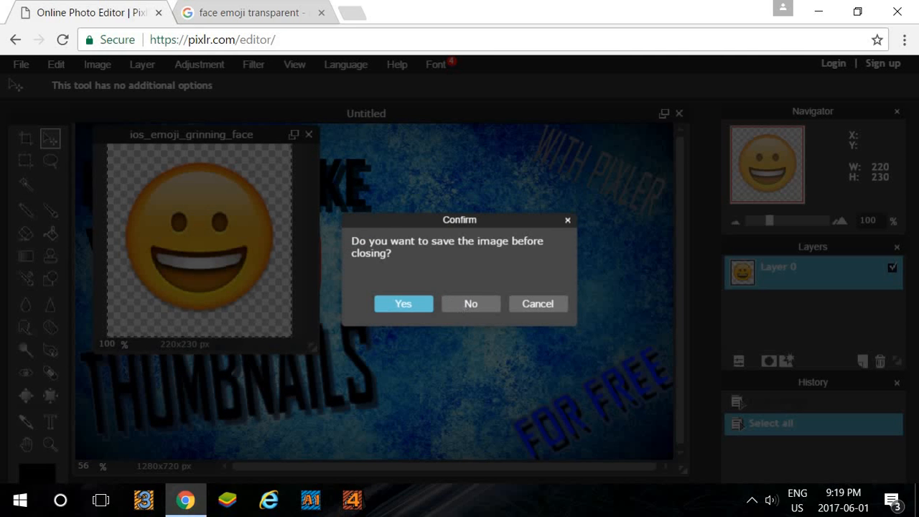
click(471, 304)
key(ctrl+v)
drag(392, 298, 460, 238)
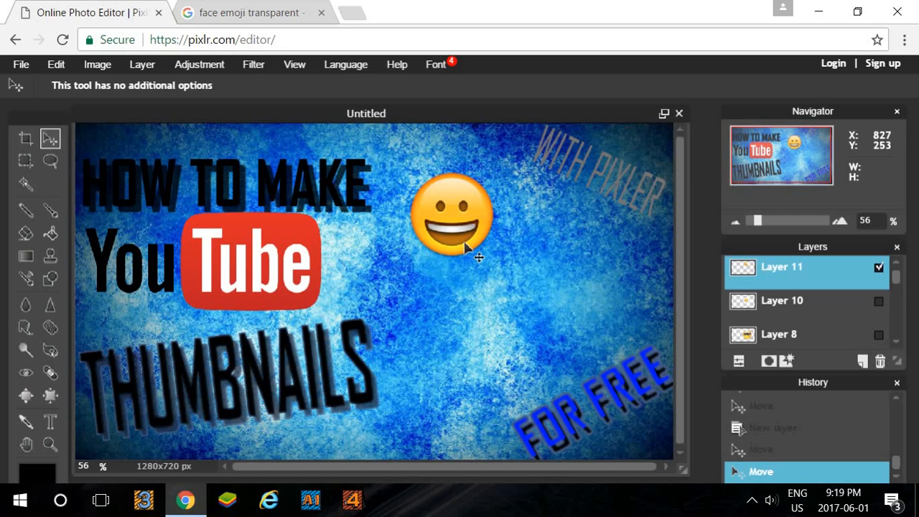
drag(468, 235, 475, 280)
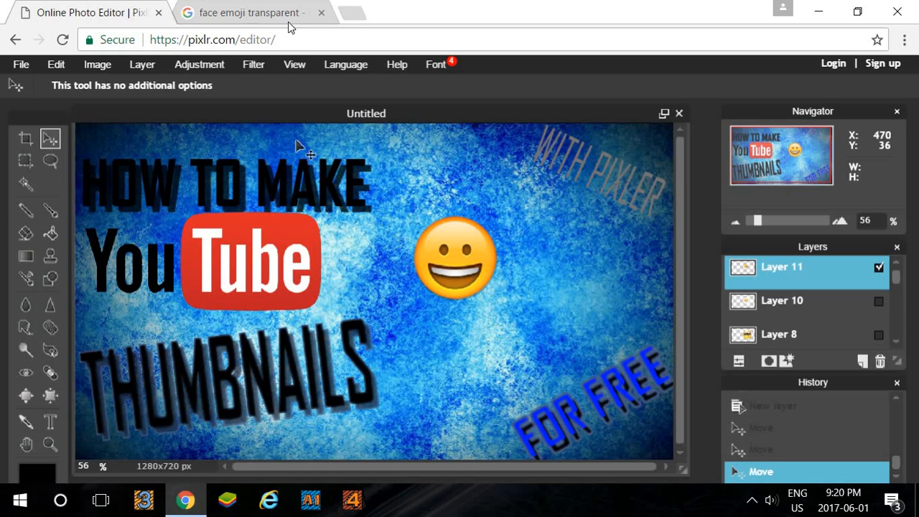
Step: Close the Google Images tab and save the thumbnail to the computer as a JPEG with quality 100
click(321, 12)
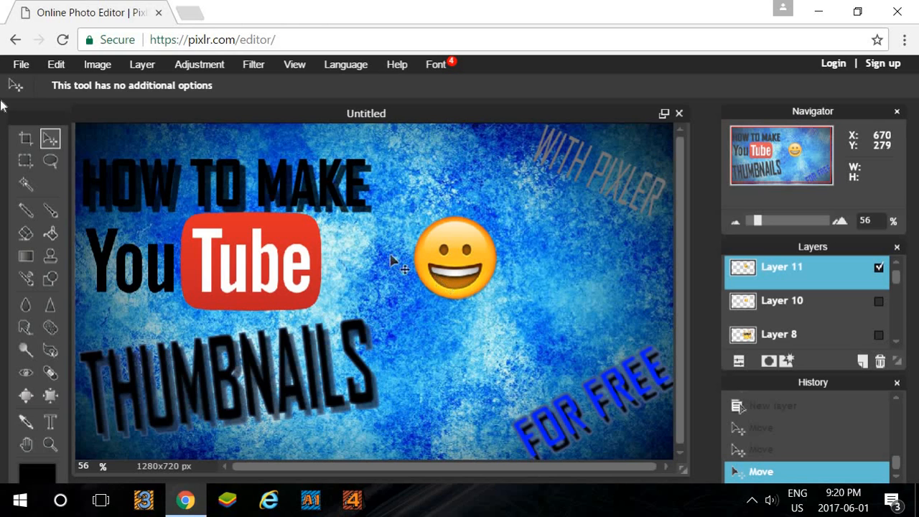
click(21, 66)
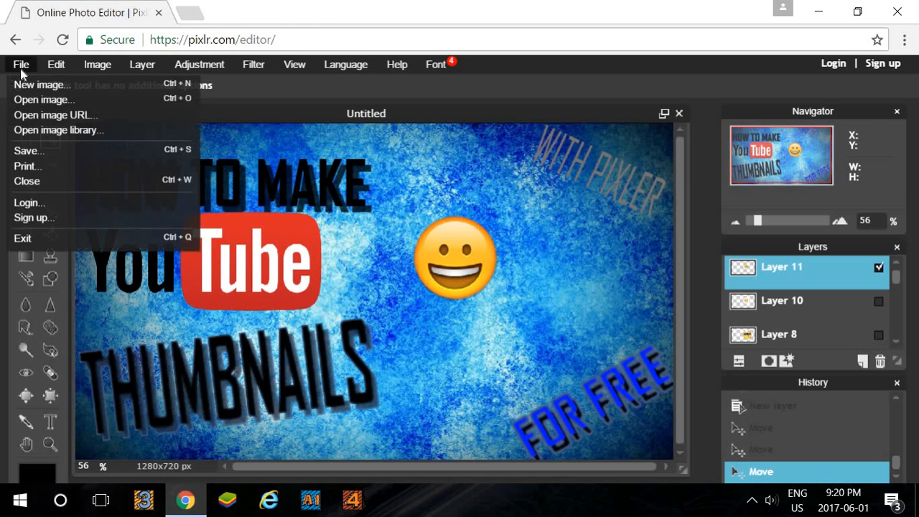
click(54, 151)
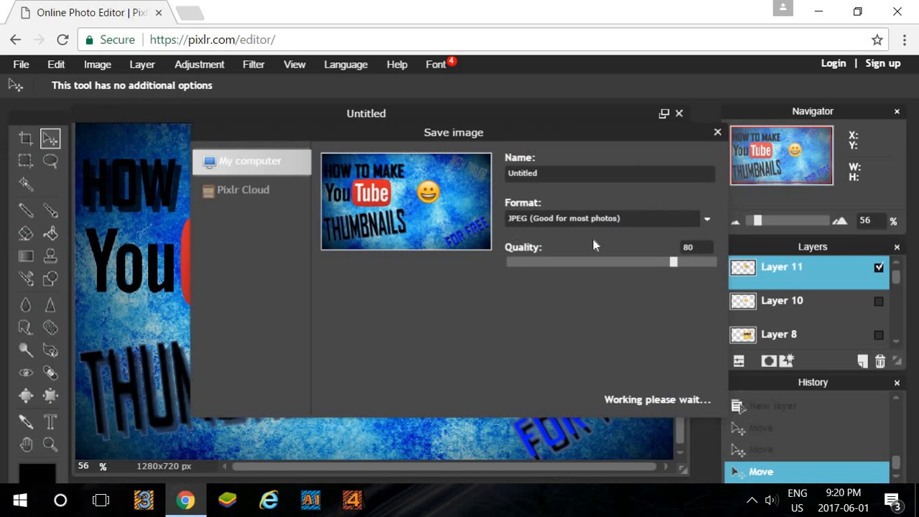
drag(678, 263, 723, 270)
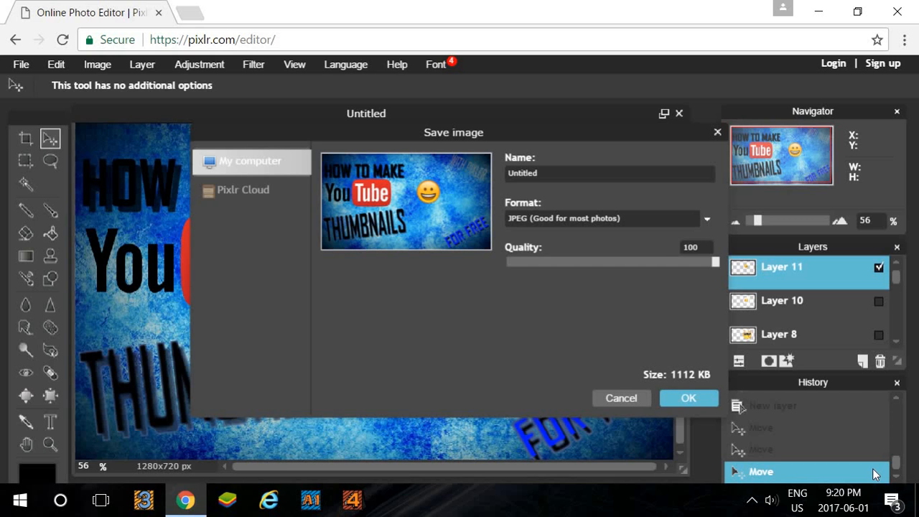
click(663, 401)
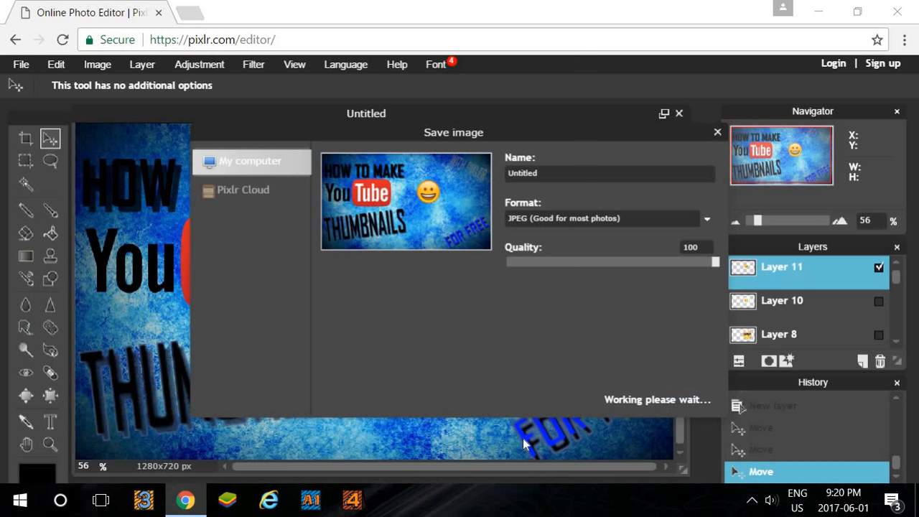
Step: Name the file "Youtube Thumbnail Totorial." and save it as a JPEG image in the Downloads folder
click(206, 346)
key(ctrl+a)
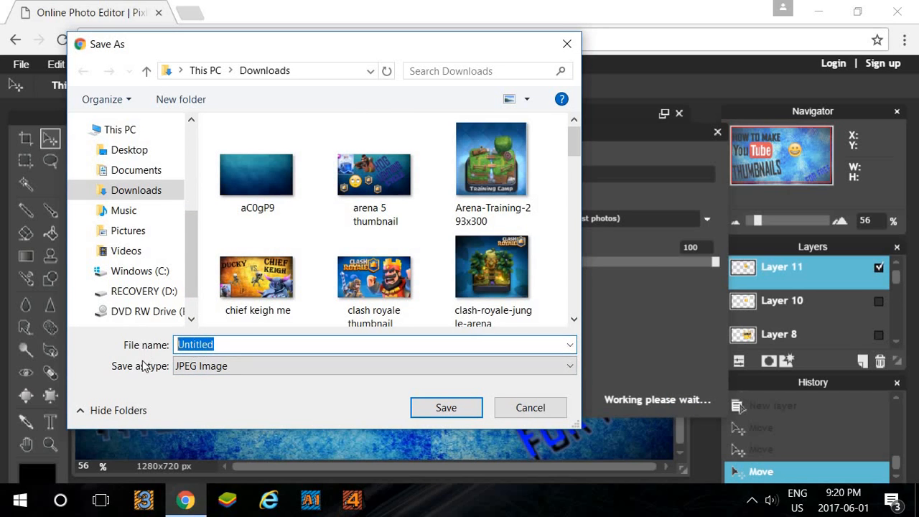
text(You)
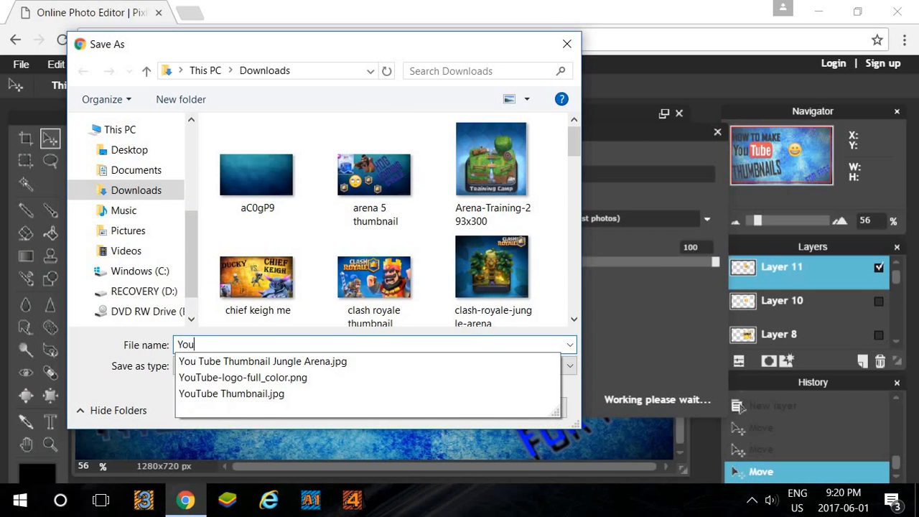
text(tube Thum)
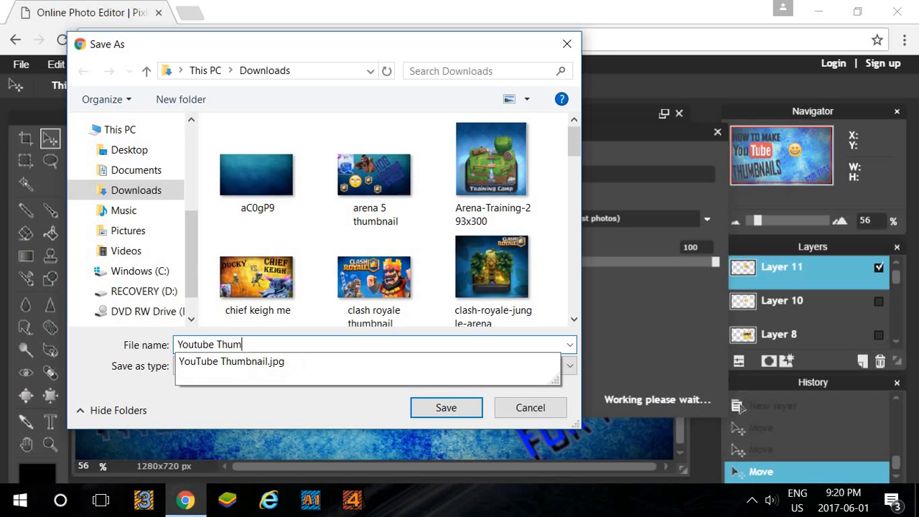
text(bnail Totorial.)
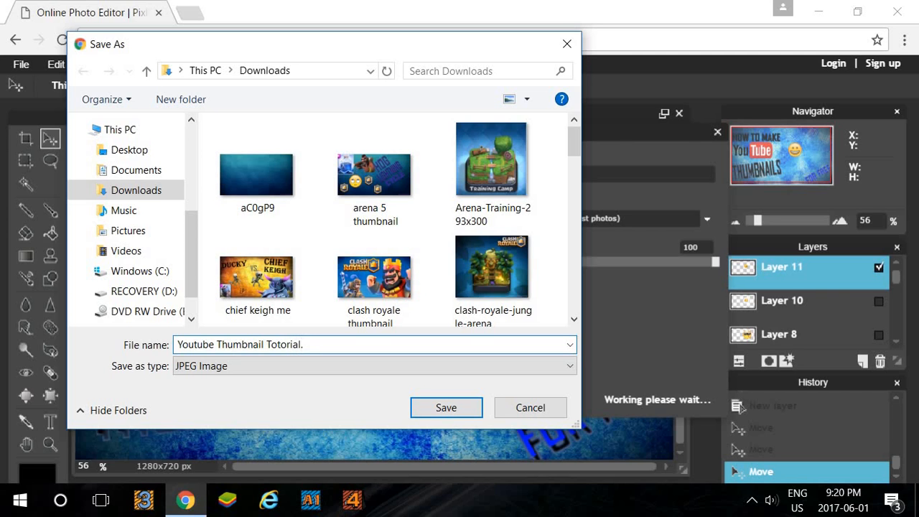
click(424, 410)
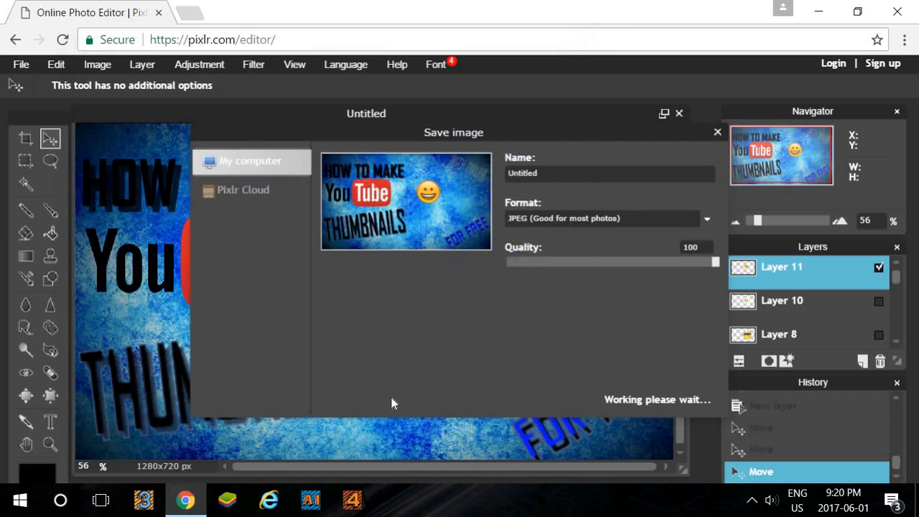
Step: Go to youtube.com in a new browser tab and open the account's Creator Studio dashboard
click(188, 14)
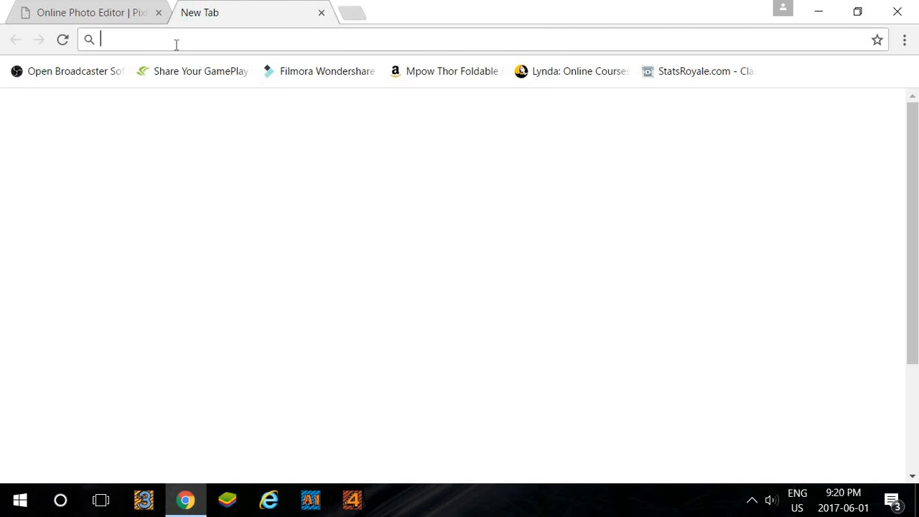
text(youtube.com)
key(Return)
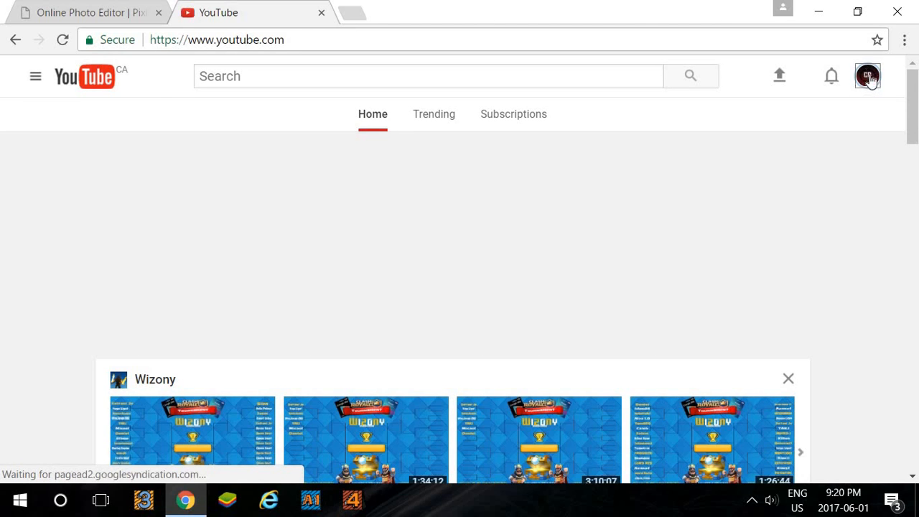
click(869, 78)
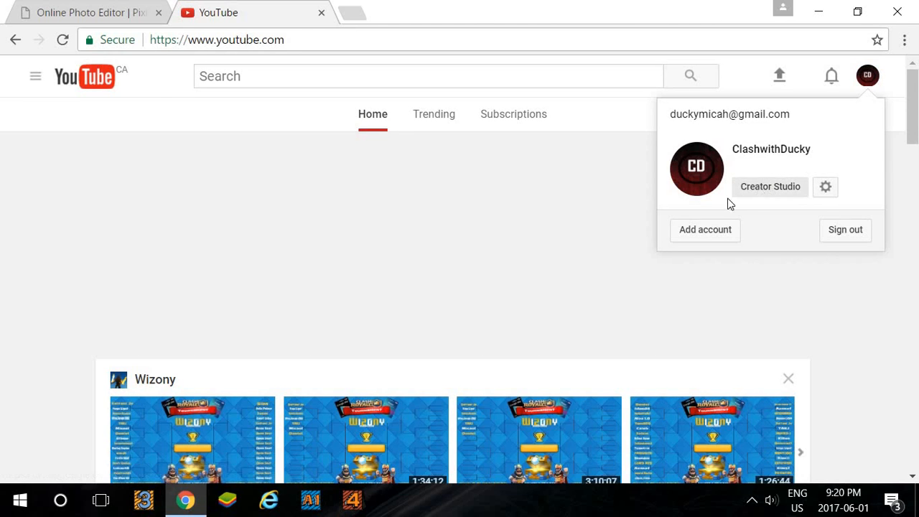
click(765, 186)
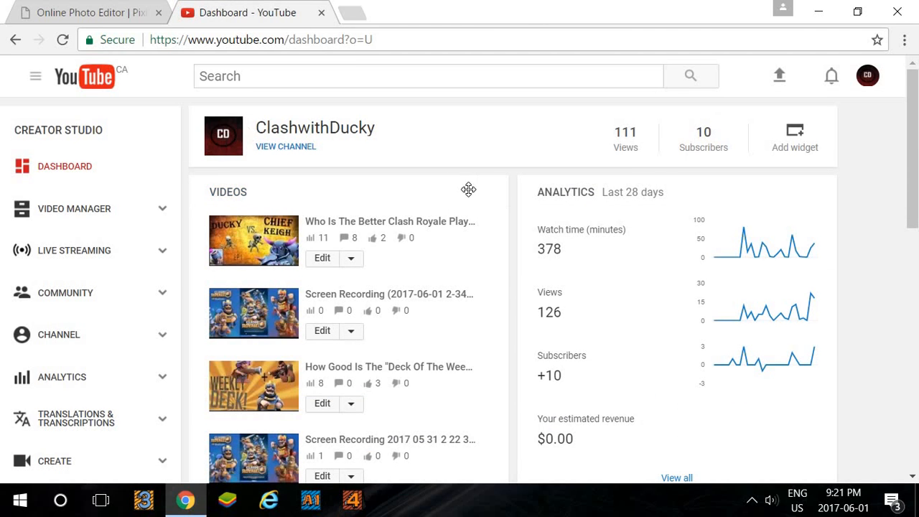
click(323, 260)
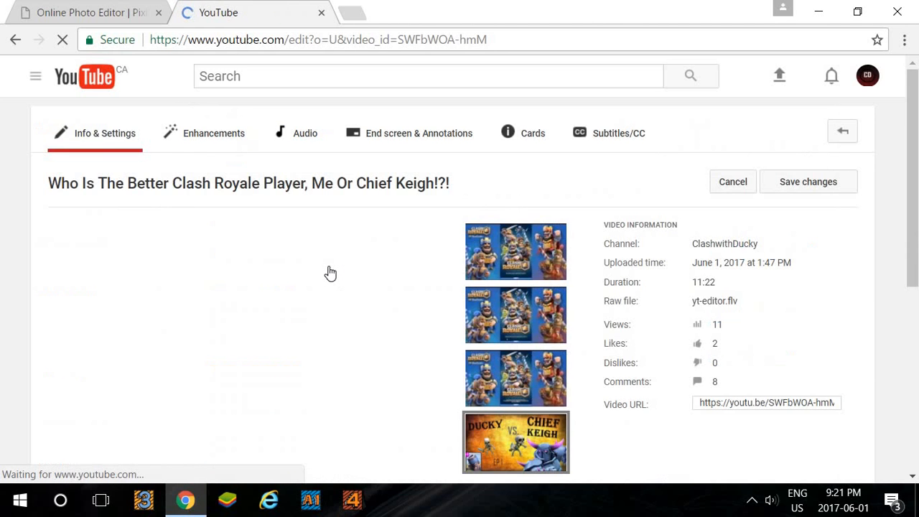
key(alt+Left)
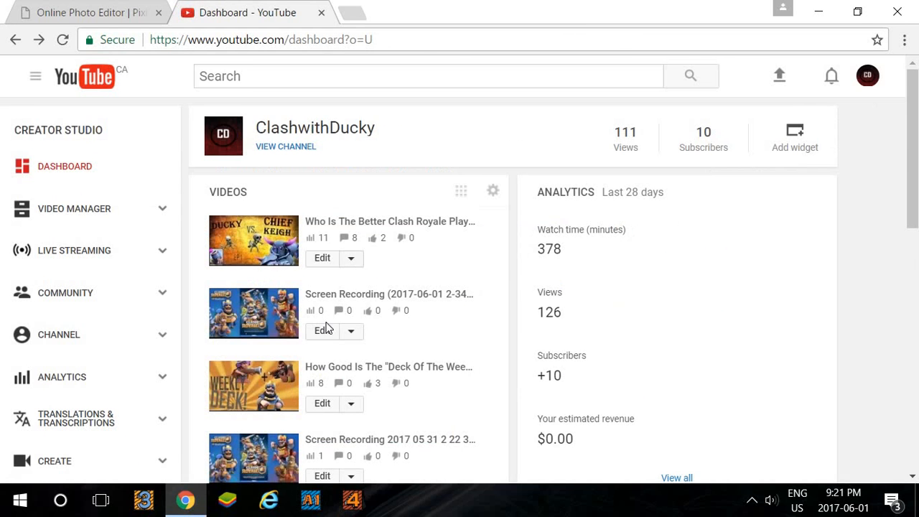
click(323, 330)
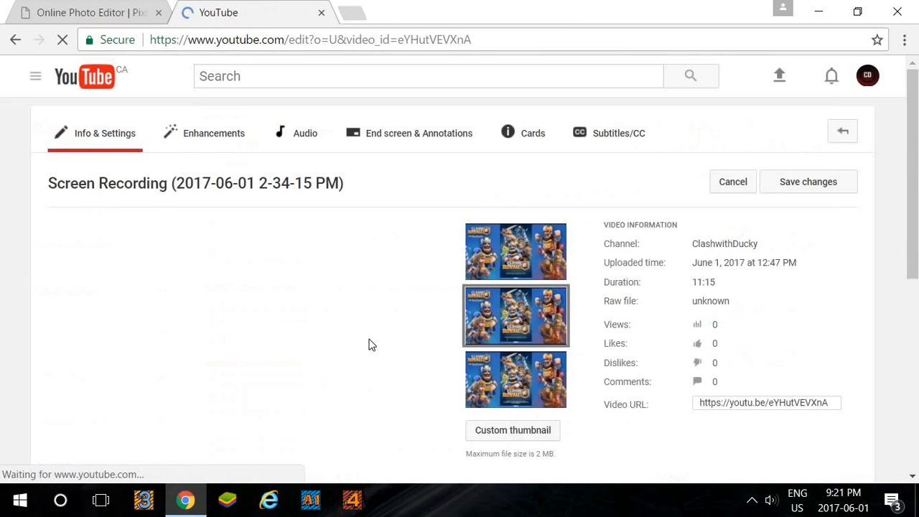
scroll(515, 328, down, 2)
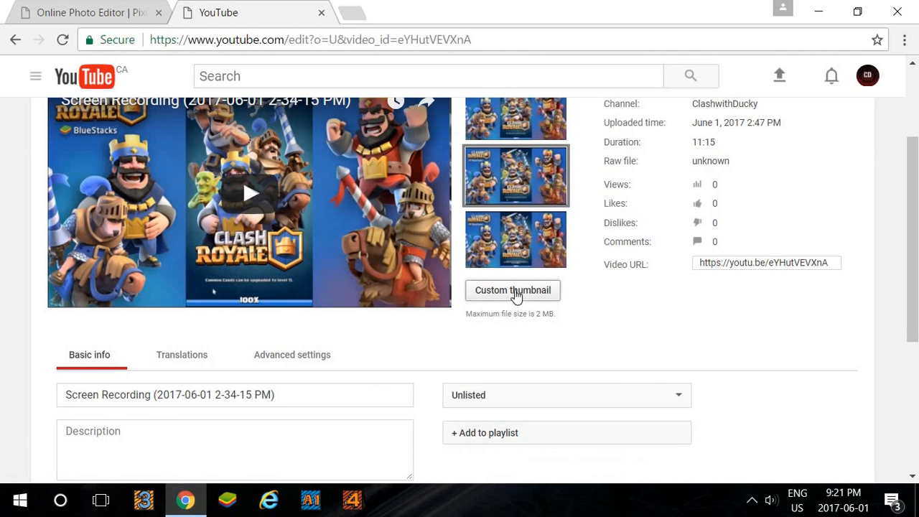
Step: Upload the finished HOW TO MAKE YouTube THUMBNAILS image from Downloads as the video's custom thumbnail and check its preview
click(474, 292)
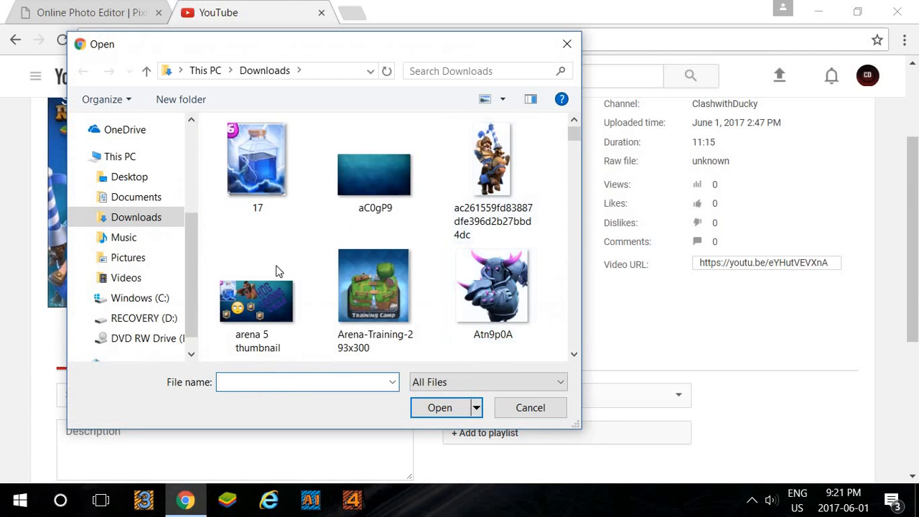
drag(580, 145, 573, 341)
double_click(352, 230)
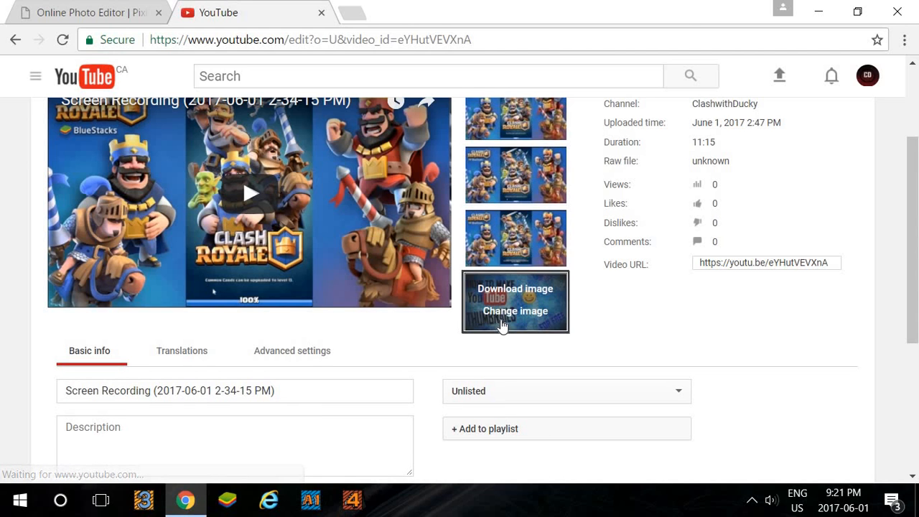
scroll(360, 364, up, 2)
scroll(337, 352, down, 2)
scroll(224, 320, up, 2)
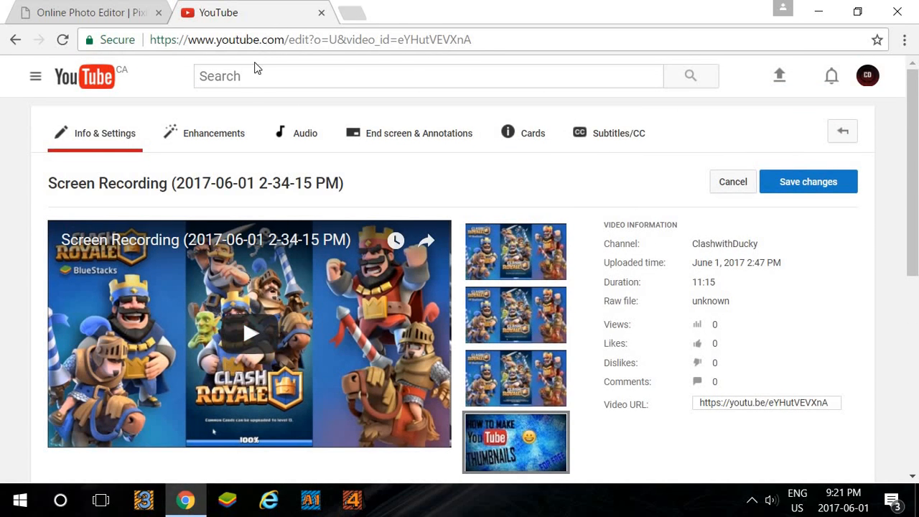
Step: Search YouTube for clashwitihducky, leaving the video's changes unsaved, and return to the video's edit page
click(231, 79)
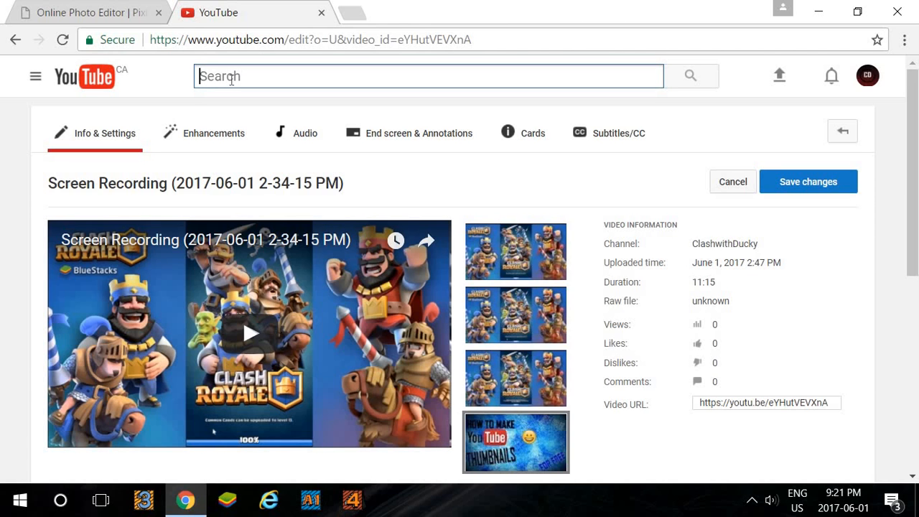
text(clashwitihducky)
key(Return)
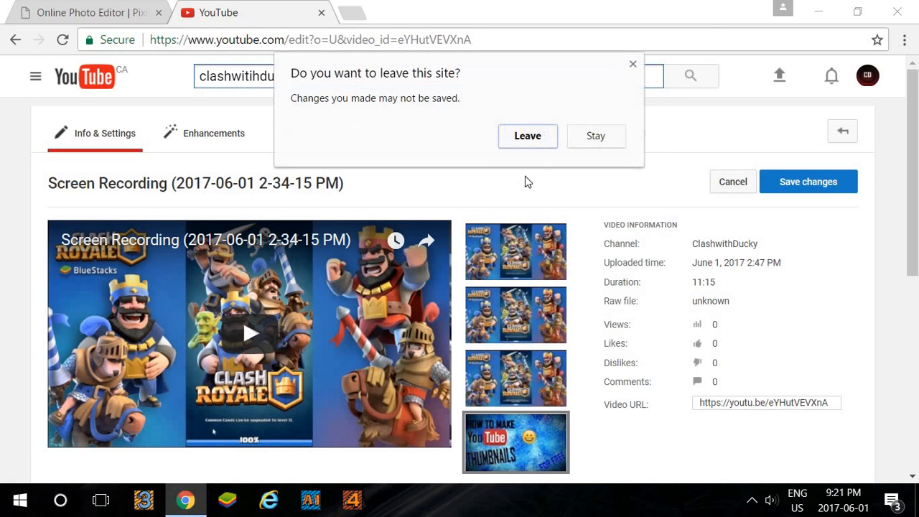
click(539, 138)
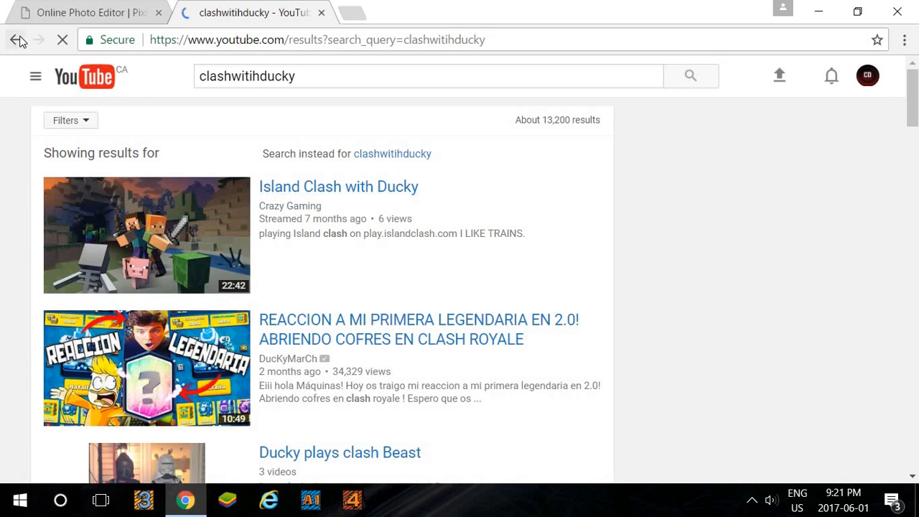
click(15, 40)
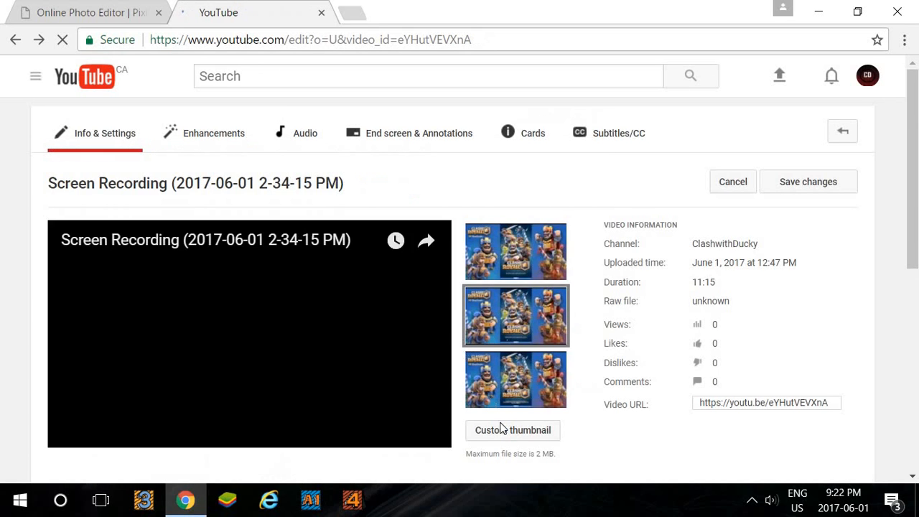
Step: Upload Youtube Thumbnail Totorial. from Downloads as the video's custom thumbnail and save the changes
click(486, 433)
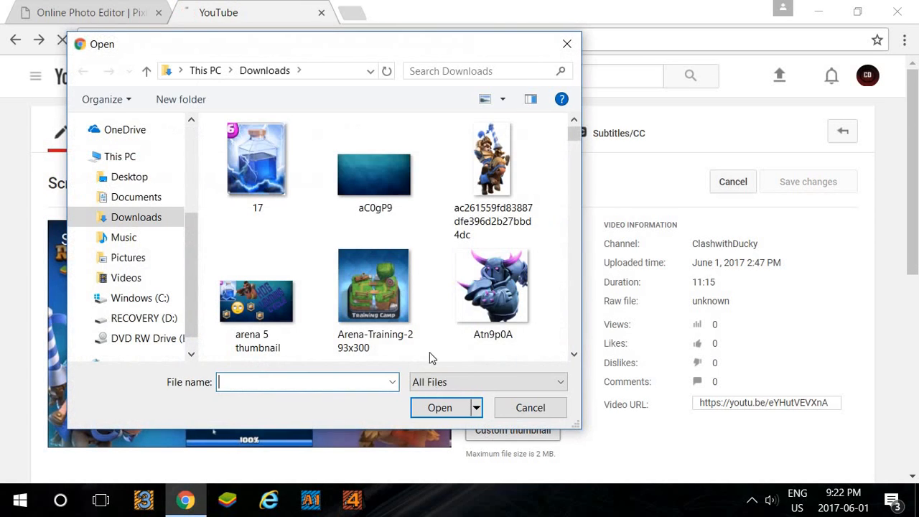
drag(574, 134, 584, 344)
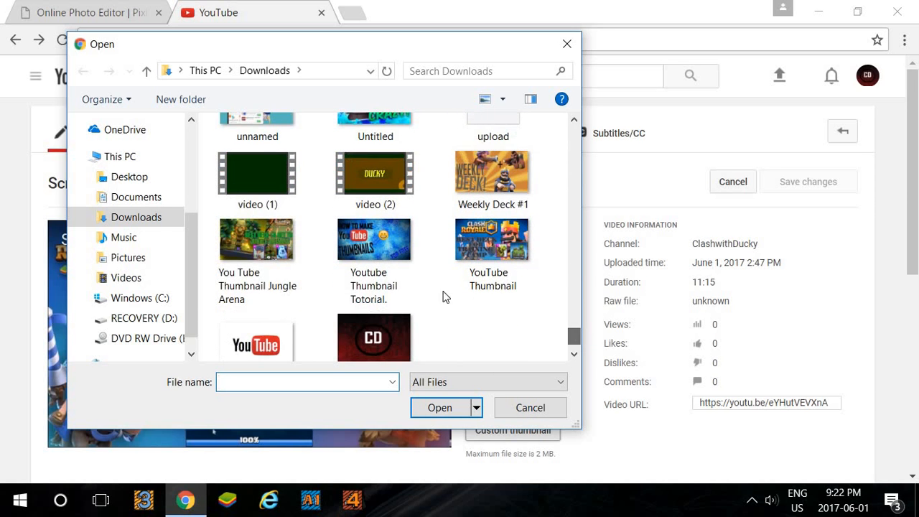
click(397, 269)
double_click(397, 270)
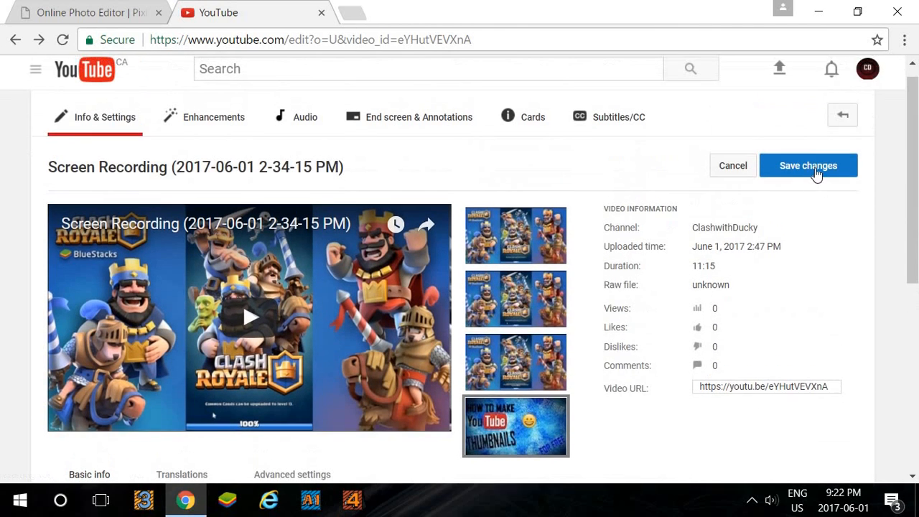
click(816, 174)
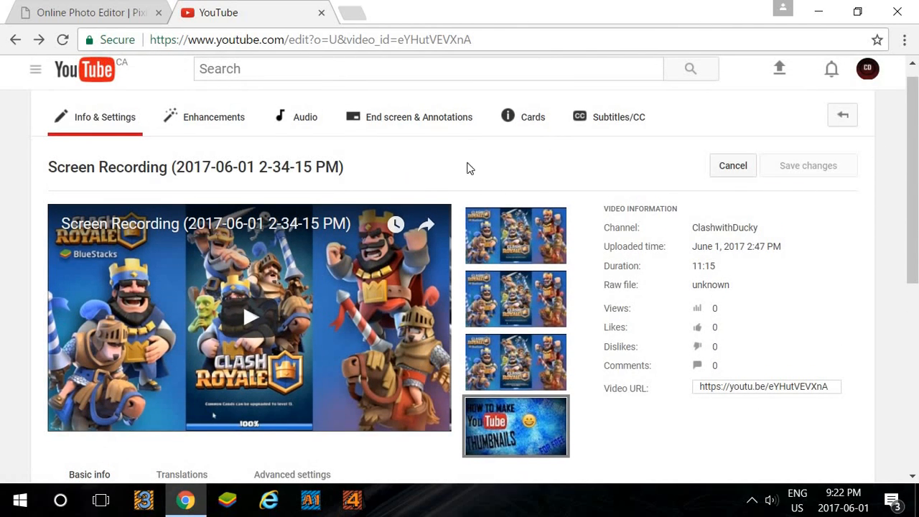
Step: Find the ClashwithDucky channel by searching YouTube for ClashwithDucky and look over the thumbnails of its public uploads
click(341, 70)
text(Clas)
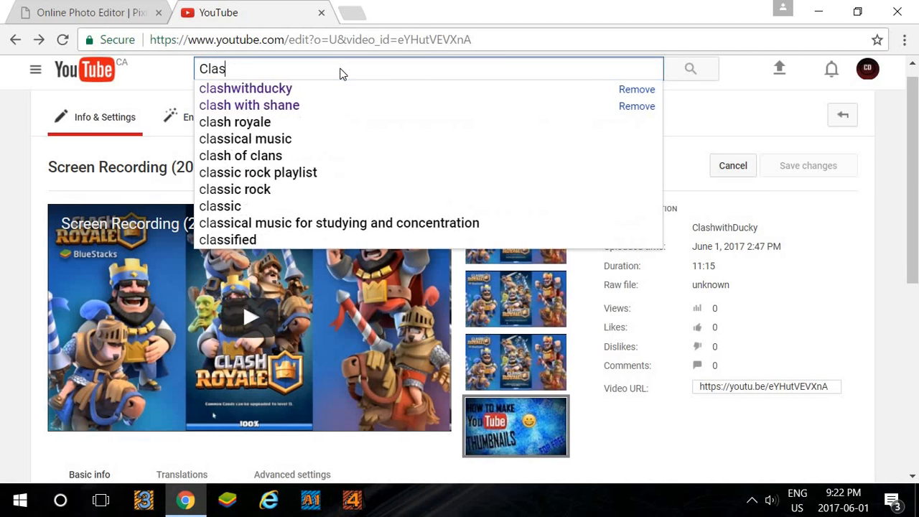
text(hwithDucky)
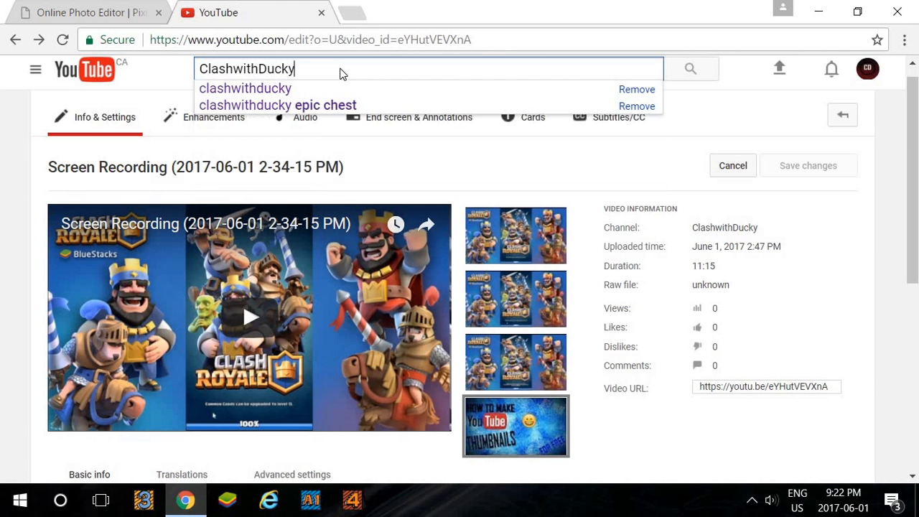
key(Return)
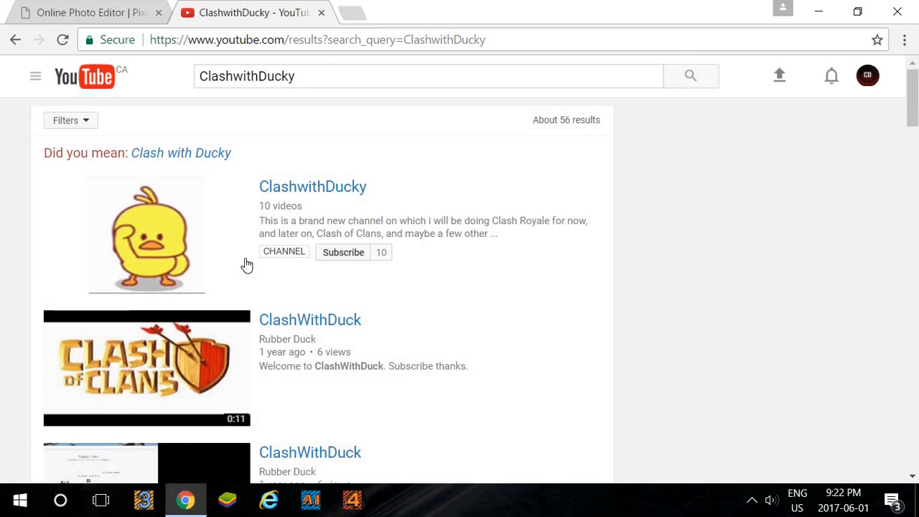
click(267, 187)
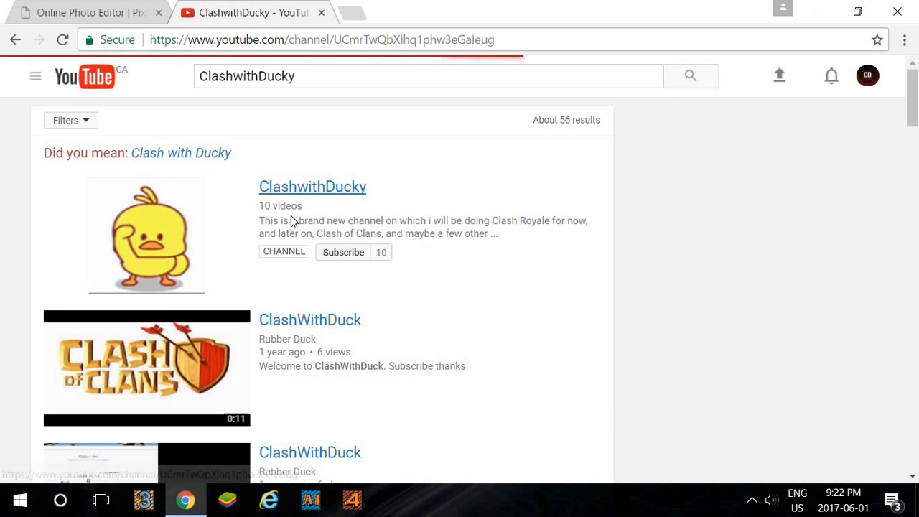
scroll(298, 288, down, 1)
scroll(550, 382, down, 1)
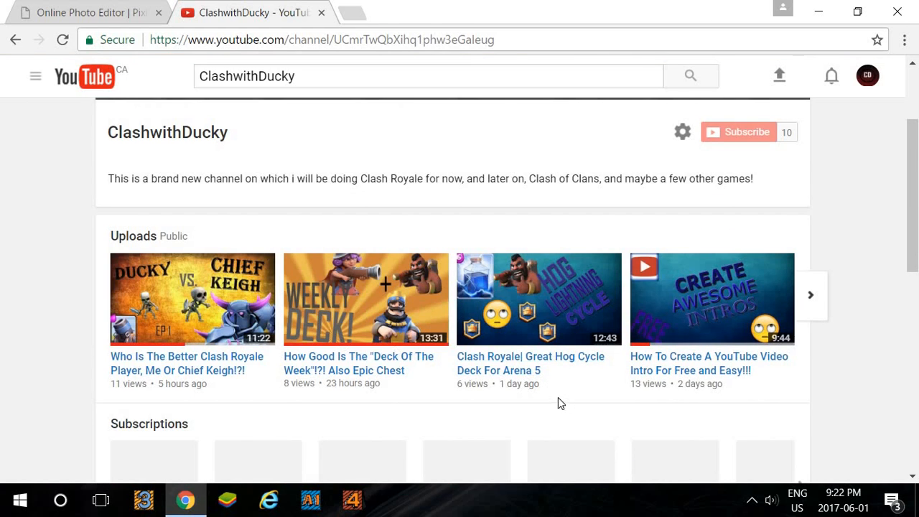
scroll(561, 402, down, 2)
scroll(81, 374, up, 2)
scroll(2, 353, down, 2)
scroll(1, 352, up, 4)
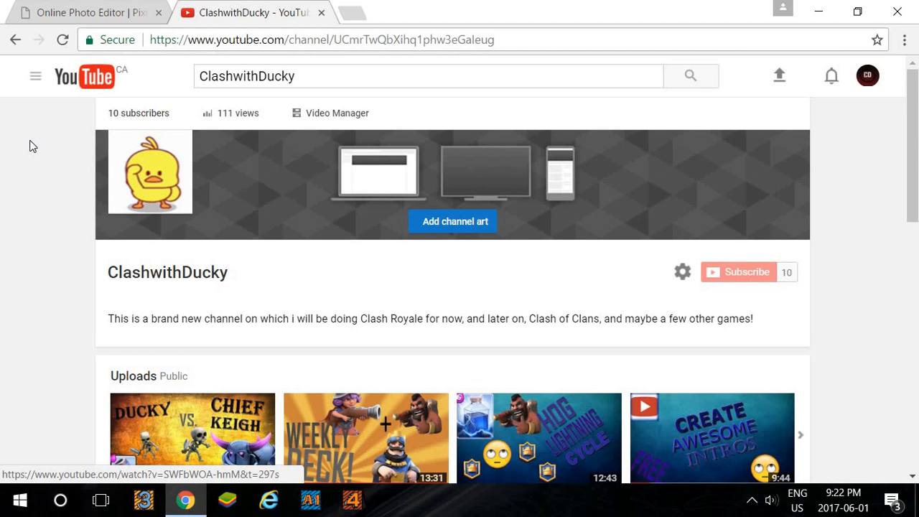
Step: Leave the channel page and open the account's Creator Studio again
click(15, 41)
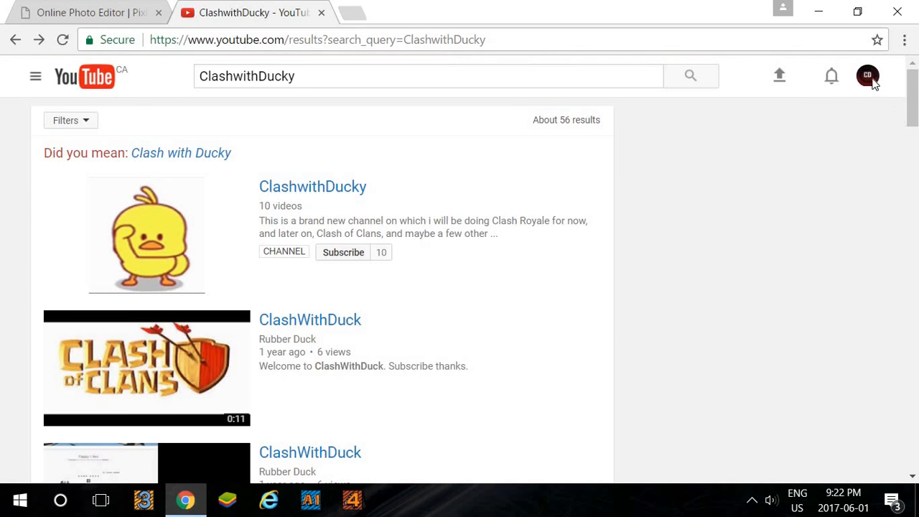
click(868, 76)
click(778, 193)
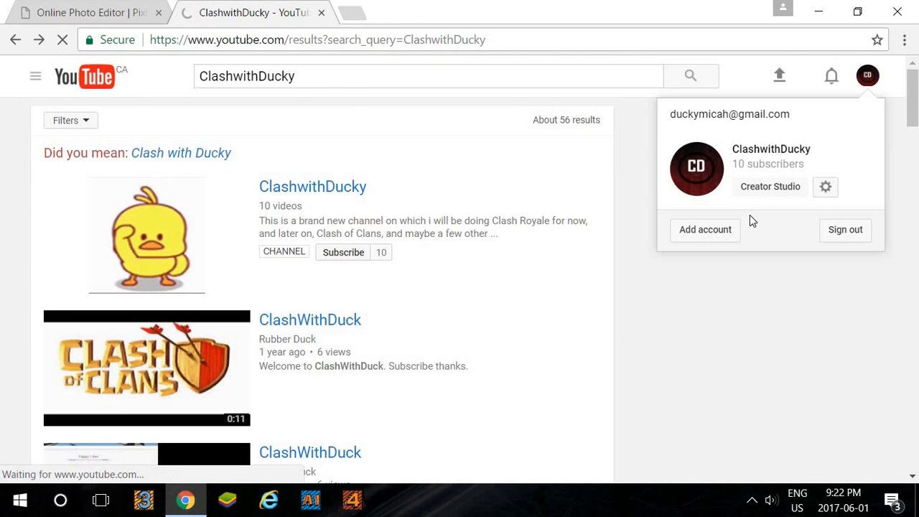